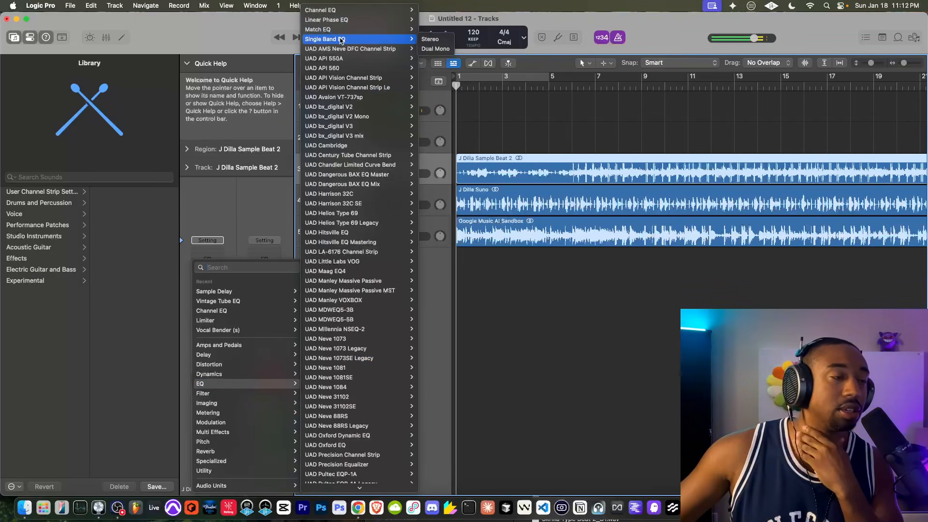
# - Insert a stereo Vintage Console EQ on the J Dilla Sample Beat 2 track
pyautogui.scroll(-10, 348, 104)
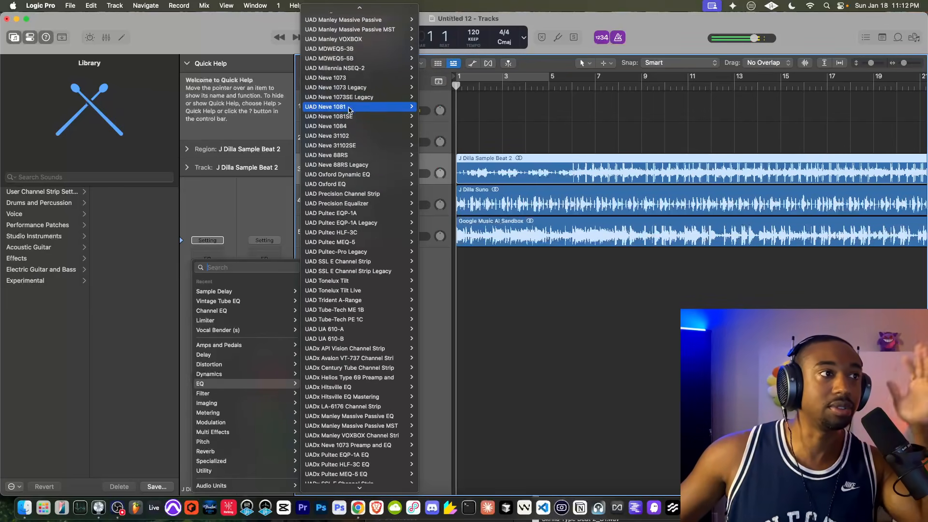
pyautogui.scroll(-1, 350, 110)
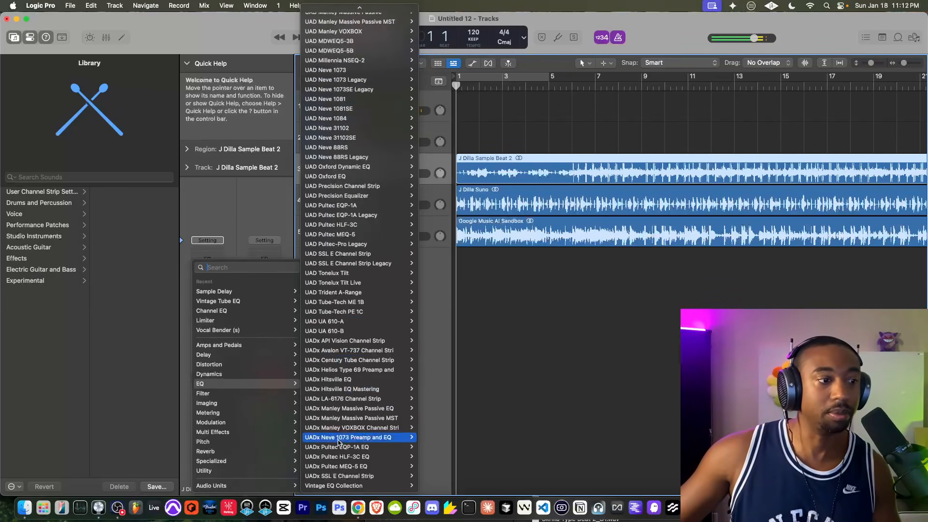
pyautogui.moveTo(346, 486)
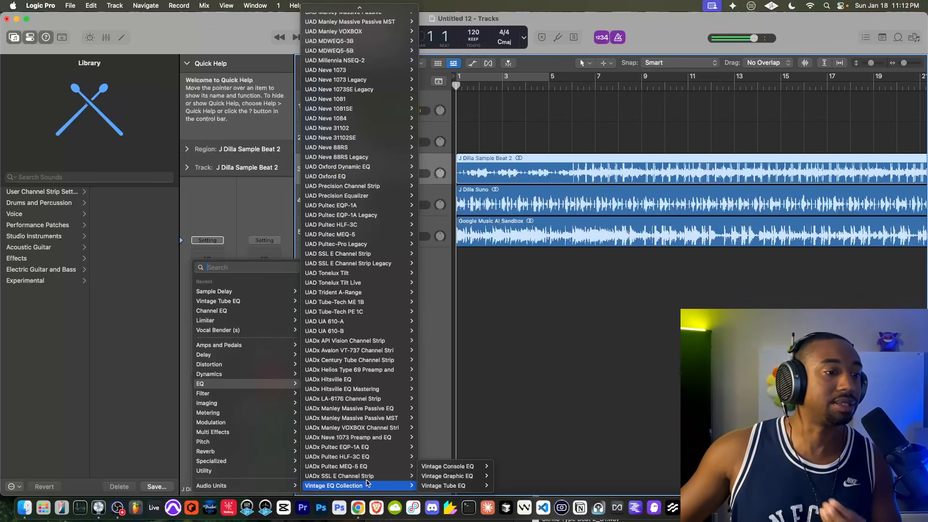
pyautogui.moveTo(434, 487)
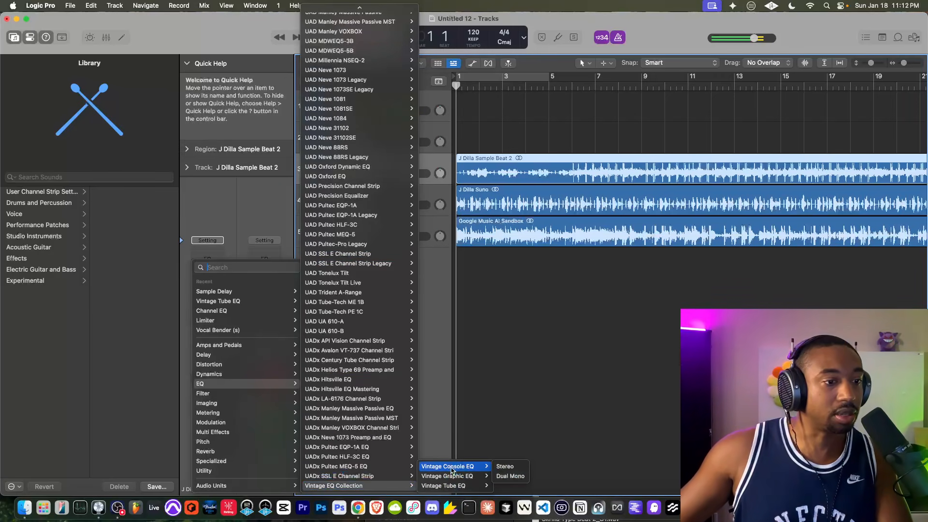
pyautogui.click(510, 469)
# - Mute the J Dilla Suno and Google Music AI Sandbox tracks
pyautogui.moveTo(319, 161); pyautogui.dragTo(329, 350)
pyautogui.click(334, 204)
pyautogui.click(334, 236)
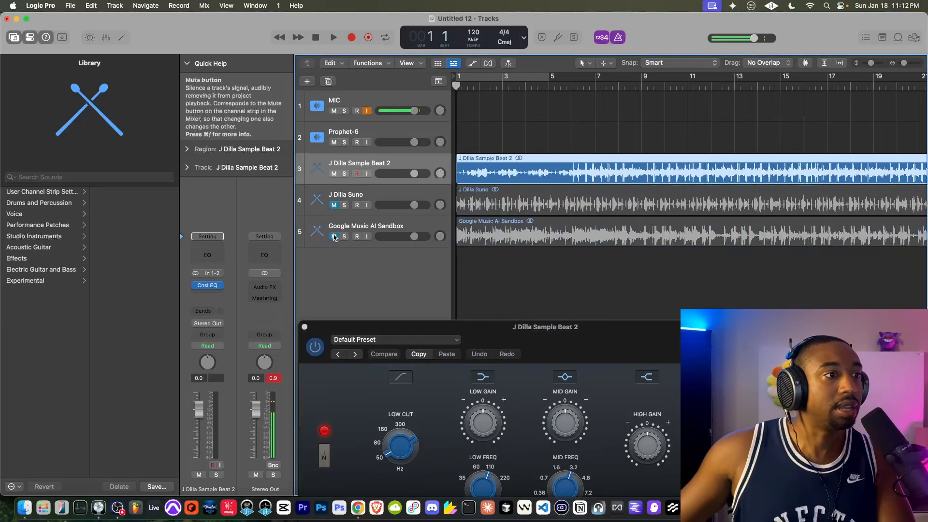
# - Play the project and set the J Dilla Sample Beat 2 track's volume to -3.9 dB
pyautogui.moveTo(394, 329); pyautogui.dragTo(359, 170)
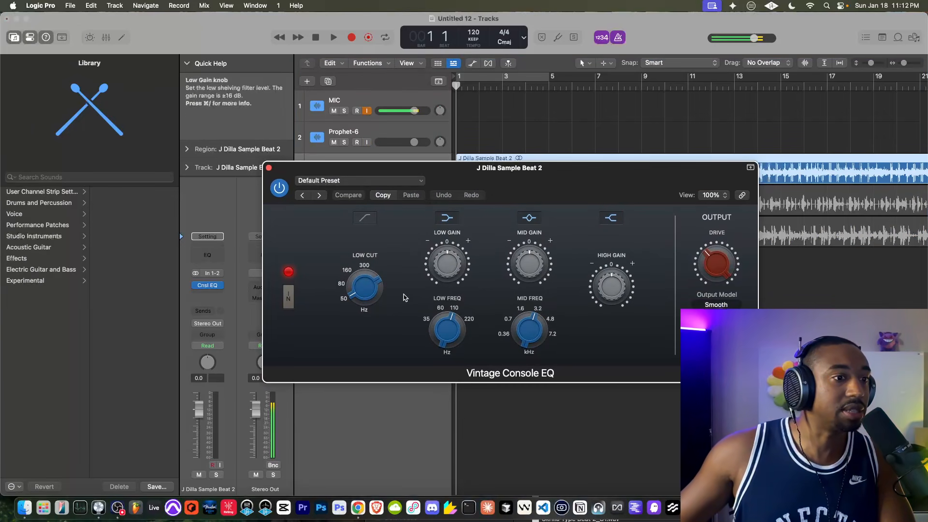
pyautogui.moveTo(444, 172); pyautogui.dragTo(414, 236)
pyautogui.press('space')
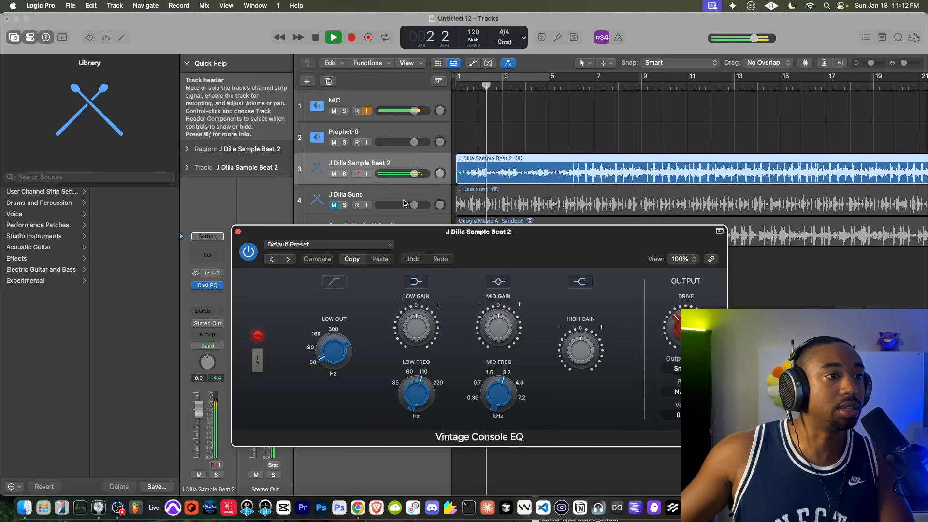
pyautogui.moveTo(414, 173); pyautogui.dragTo(406, 174)
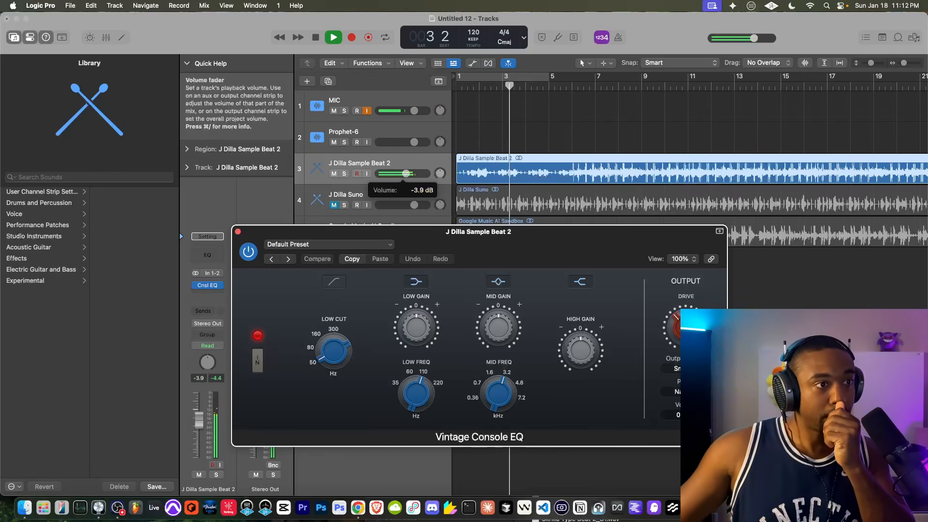
# - Try the EQ's low cut filter at 50 Hz and set the low shelf frequency to about 60 Hz
pyautogui.moveTo(334, 355)
pyautogui.mouseDown()
pyautogui.moveTo(339, 344)
pyautogui.moveTo(326, 360)
pyautogui.mouseUp()
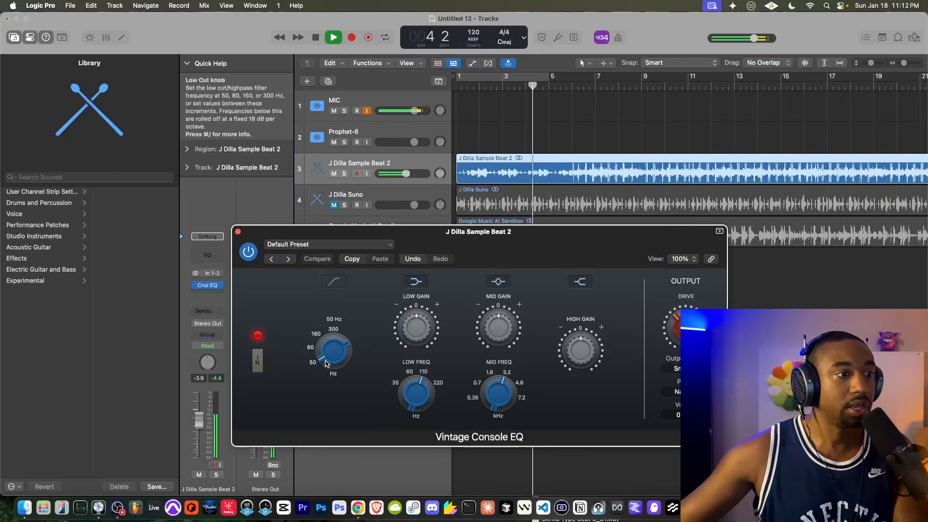
pyautogui.click(337, 284)
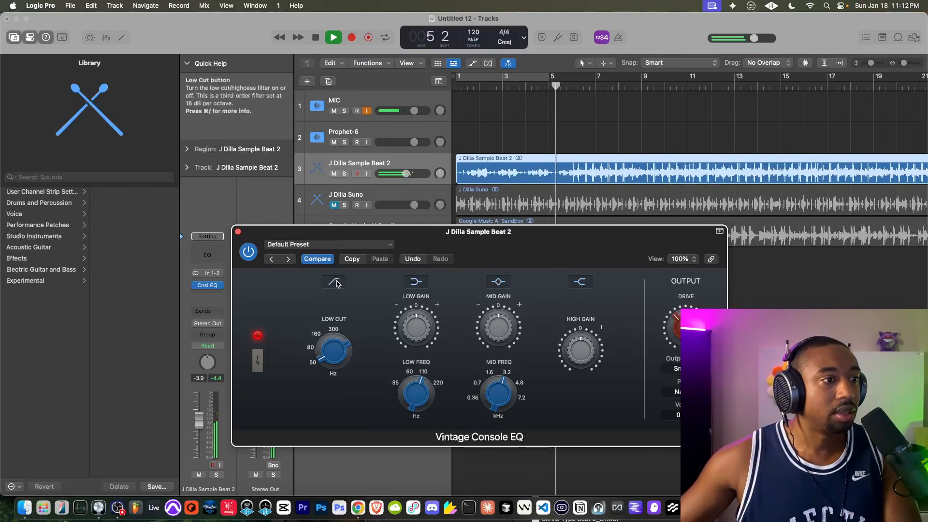
pyautogui.moveTo(416, 401); pyautogui.dragTo(407, 431)
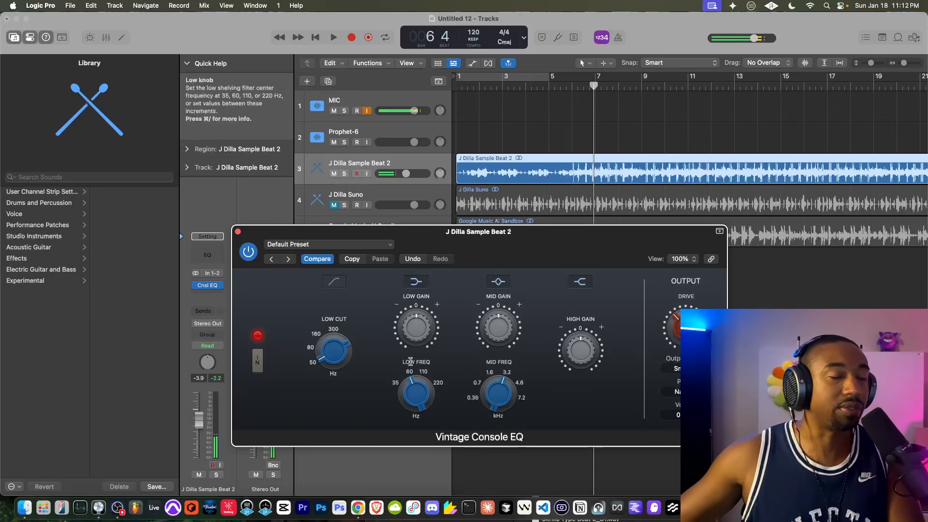
# - Resume playback, audition stronger low boosts up to 12.0 dB, and settle the low gain at 4.8 dB
pyautogui.press('space')
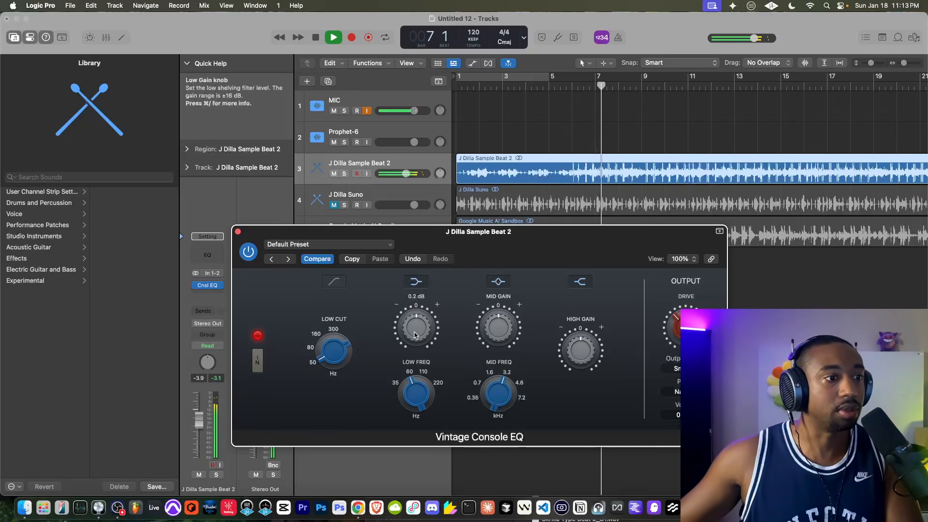
pyautogui.moveTo(414, 335); pyautogui.dragTo(413, 330)
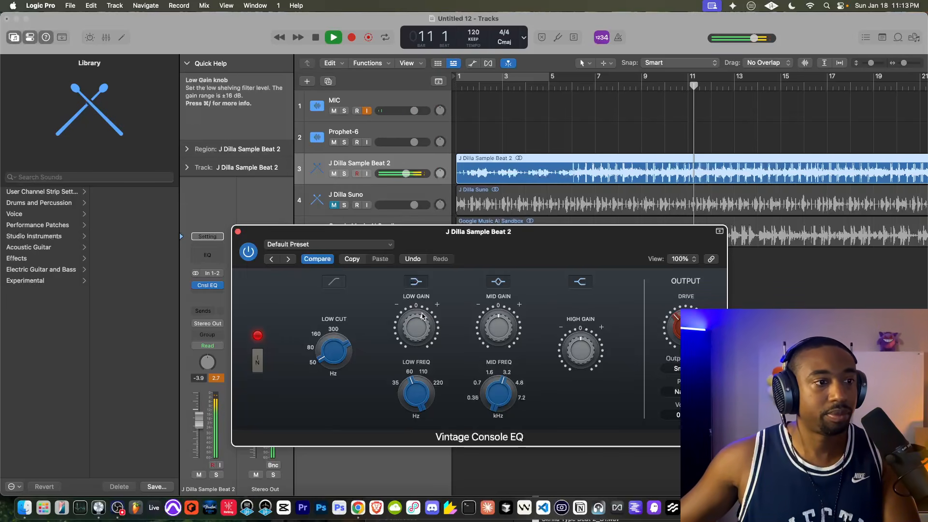
pyautogui.moveTo(409, 312); pyautogui.dragTo(411, 293)
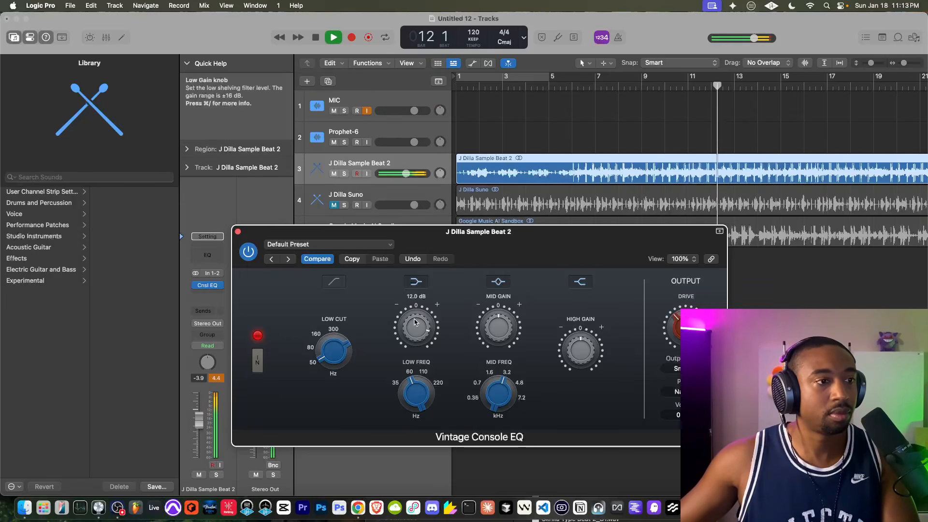
pyautogui.moveTo(414, 334); pyautogui.dragTo(413, 337)
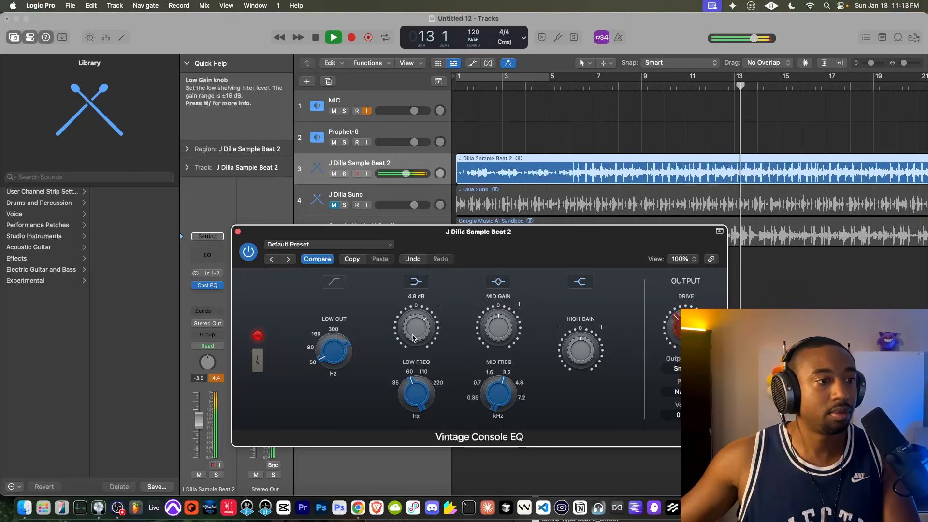
# - Adjust the mid gain during playback and set the mid frequency to 1.240 kHz
pyautogui.moveTo(507, 273); pyautogui.dragTo(435, 263)
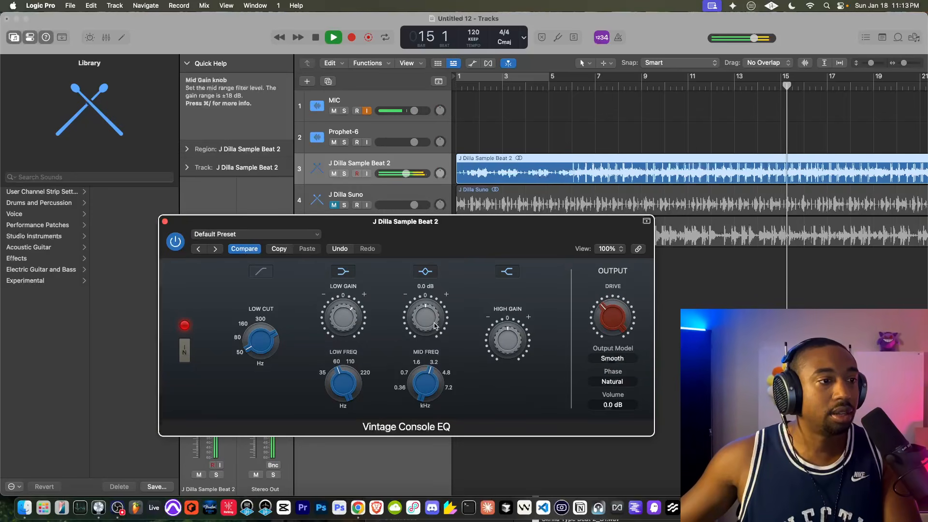
pyautogui.press('space')
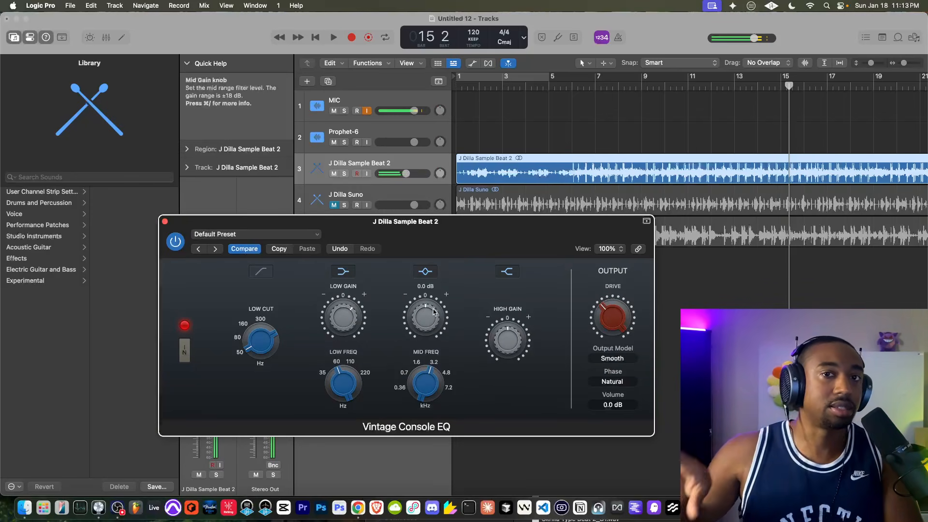
pyautogui.press('space')
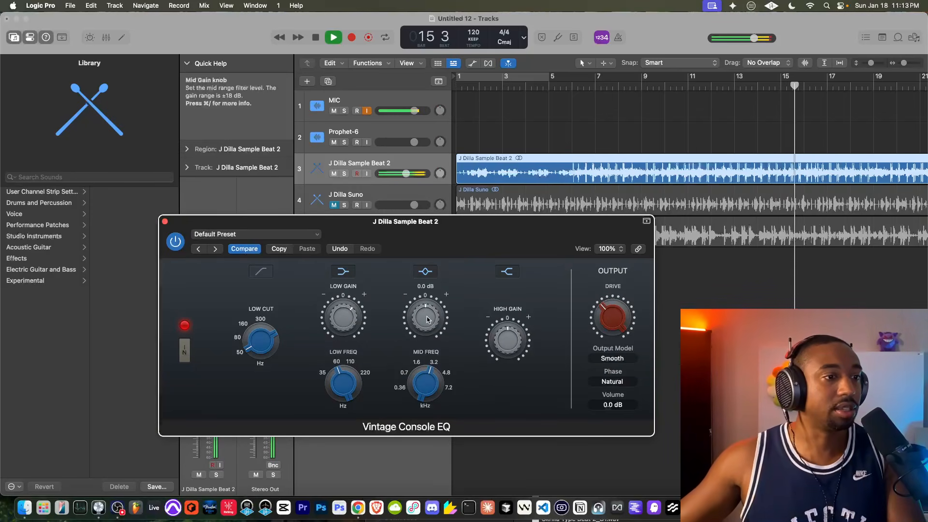
pyautogui.moveTo(427, 319)
pyautogui.mouseDown()
pyautogui.moveTo(430, 288)
pyautogui.moveTo(427, 329)
pyautogui.mouseUp()
pyautogui.press('space')
pyautogui.moveTo(424, 384); pyautogui.dragTo(413, 406)
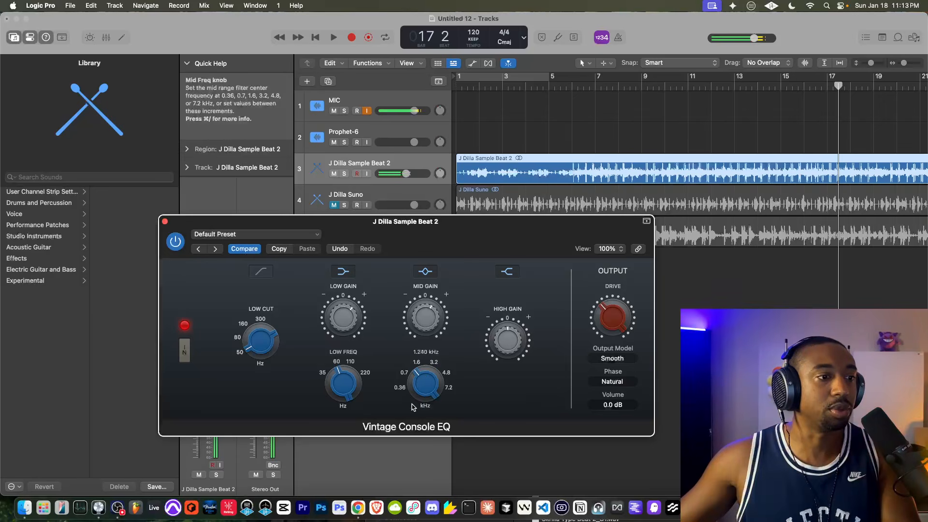
# - Boost the mid gain during playback and set the mid frequency to 0.516 kHz
pyautogui.press('space')
pyautogui.moveTo(429, 325); pyautogui.dragTo(428, 317)
pyautogui.moveTo(425, 383); pyautogui.dragTo(421, 399)
pyautogui.press('space')
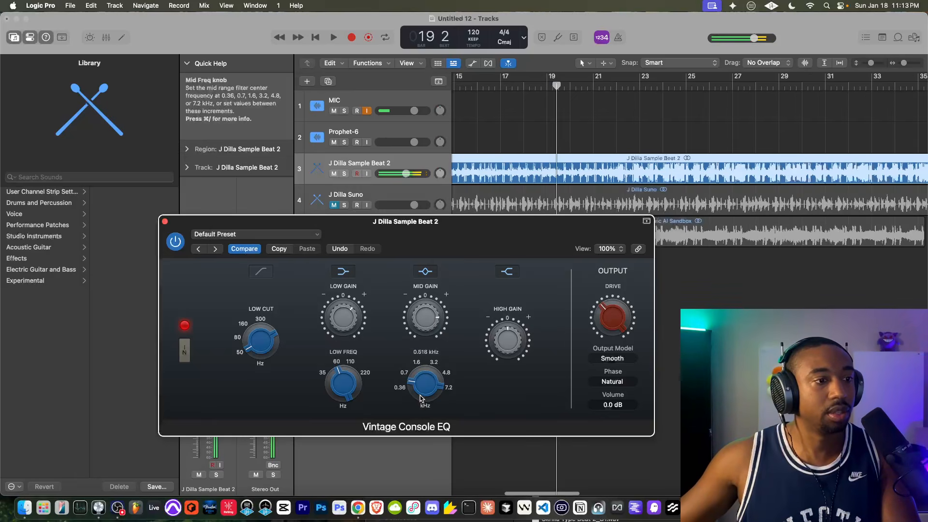
# - Set the mid gain to 8.0 dB and the mid frequency between 4.8 and 7.2 kHz while the beat plays
pyautogui.press('space')
pyautogui.moveTo(421, 332); pyautogui.dragTo(423, 284)
pyautogui.moveTo(427, 383); pyautogui.dragTo(423, 384)
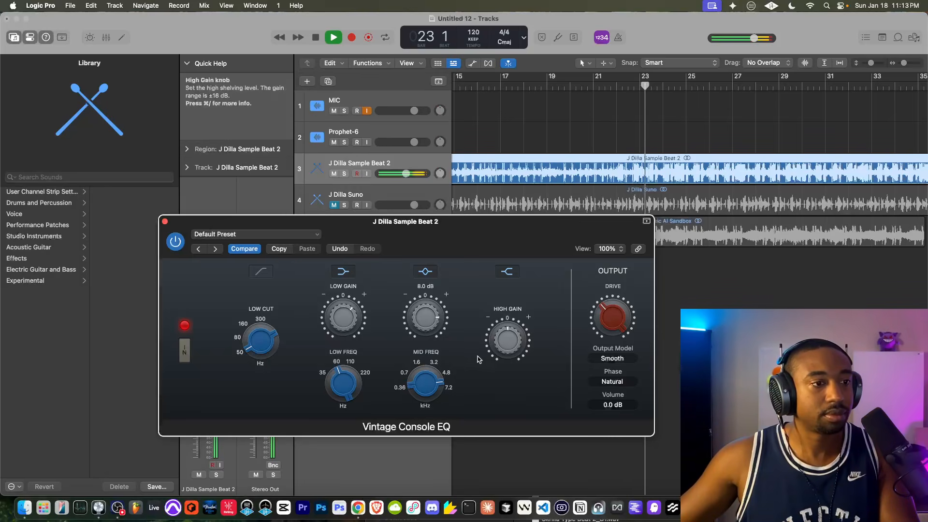
# - Audition the highs and set the EQ's high gain to 2.2 dB
pyautogui.moveTo(497, 358)
pyautogui.mouseDown()
pyautogui.moveTo(505, 335)
pyautogui.moveTo(498, 373)
pyautogui.mouseUp()
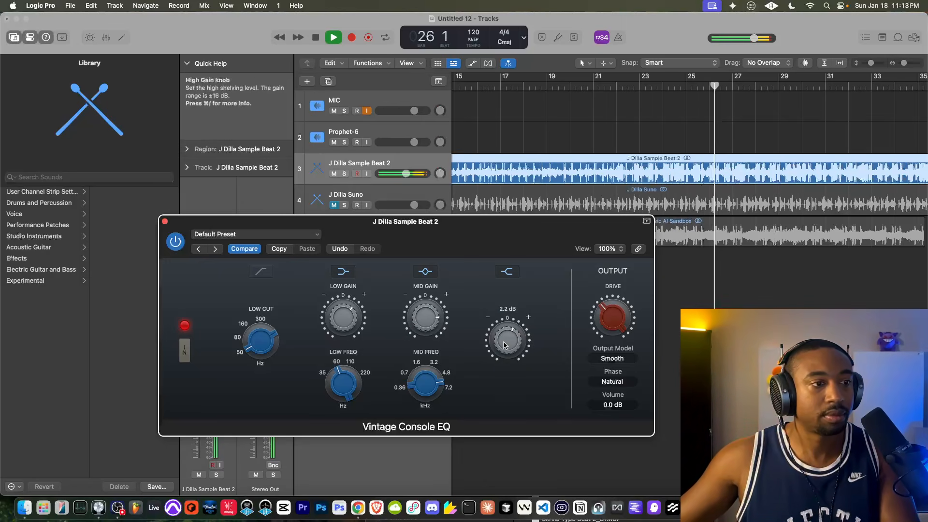
pyautogui.press('space')
# - Bypass the EQ, listen from around bar 16, and re-enable it to compare the sound
pyautogui.click(176, 241)
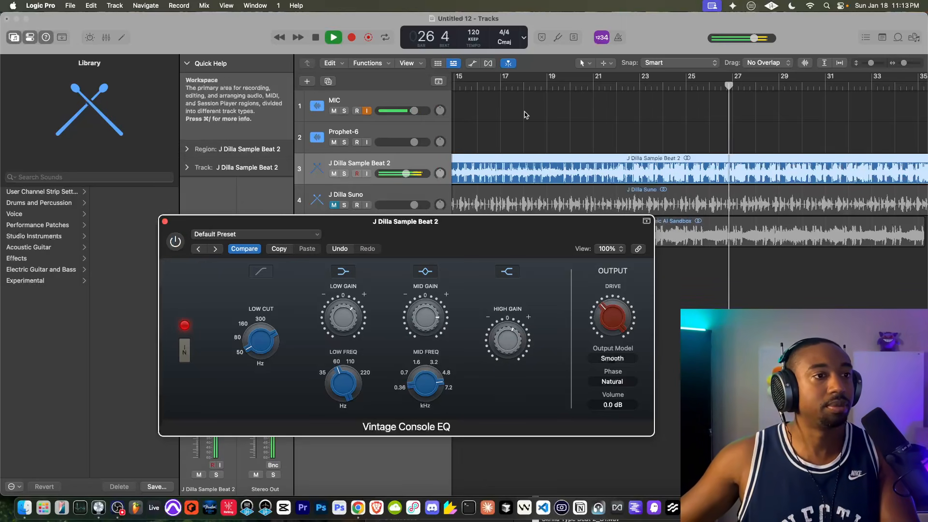
pyautogui.click(475, 86)
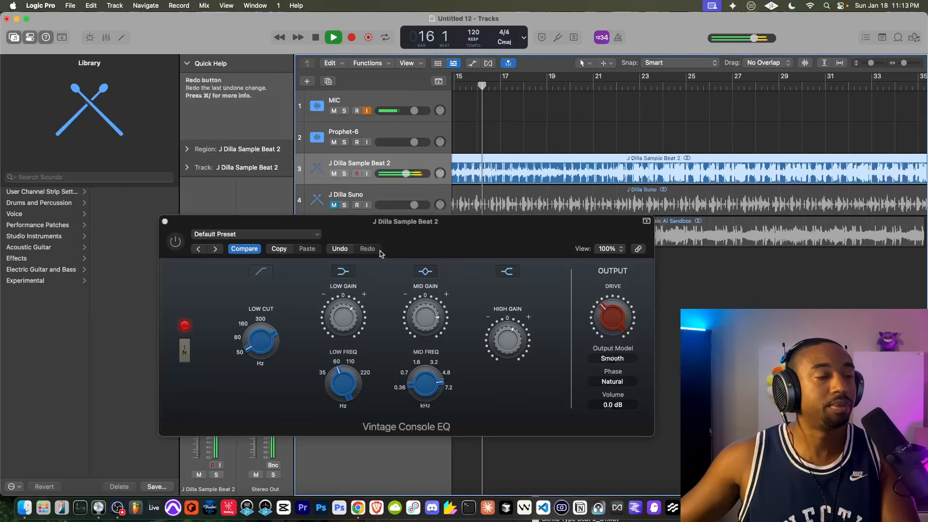
pyautogui.click(176, 243)
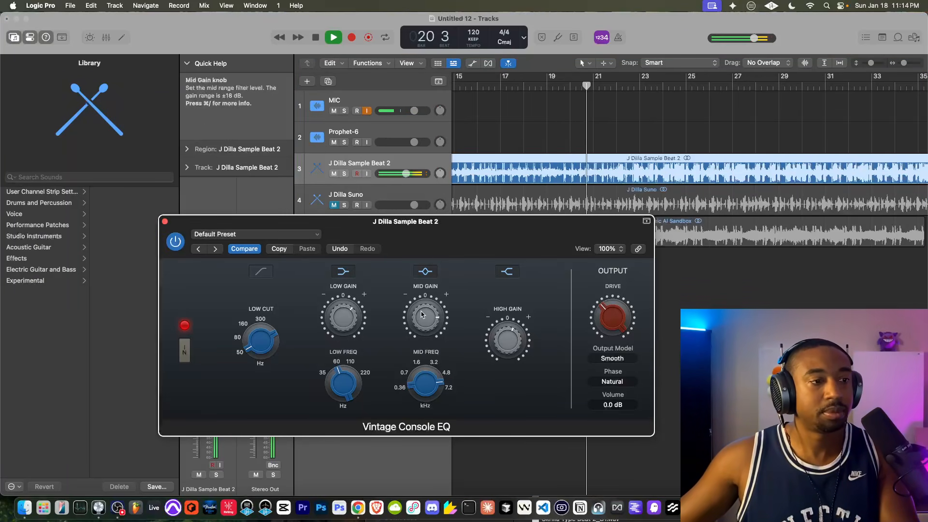
# - Reduce the mid gain to 3.8 dB and stop playback
pyautogui.moveTo(419, 327); pyautogui.dragTo(416, 333)
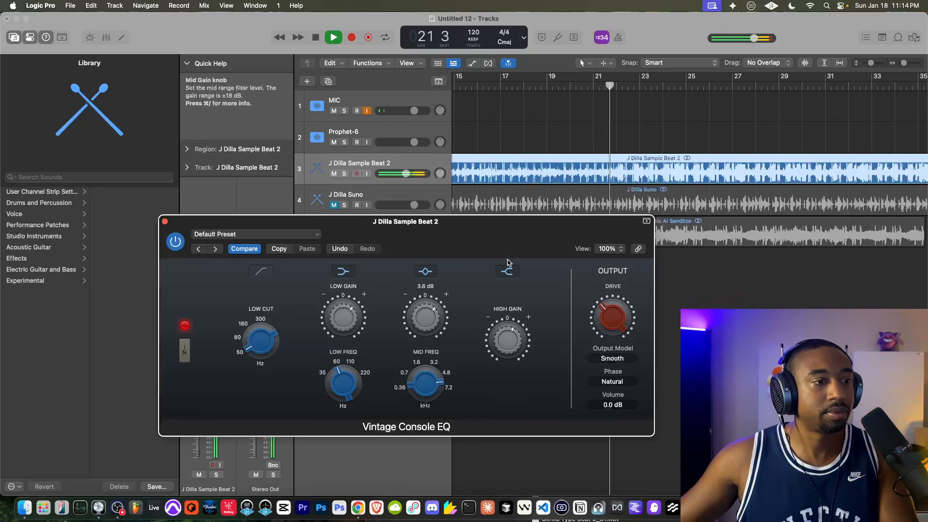
pyautogui.moveTo(488, 229); pyautogui.dragTo(438, 197)
pyautogui.press('space')
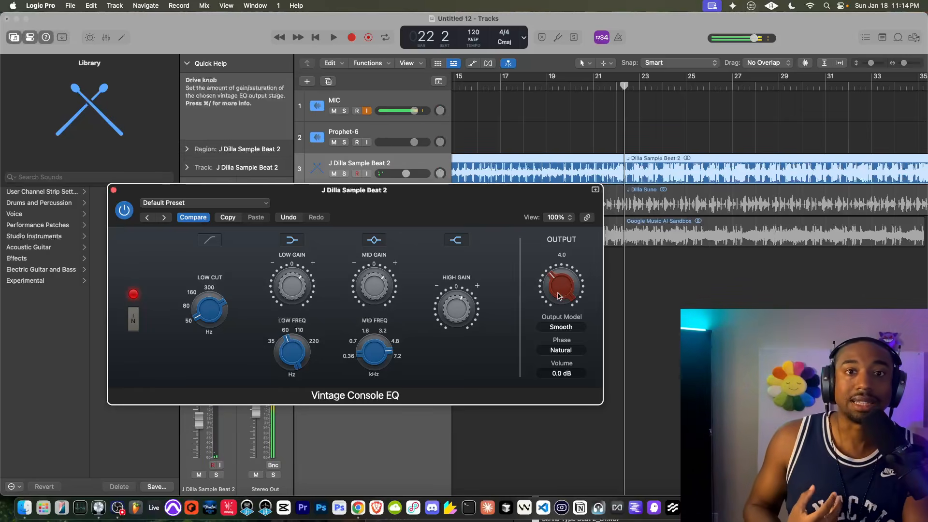
# - Change the EQ's output model to Silky (Tube EQ)
pyautogui.moveTo(483, 191); pyautogui.dragTo(435, 168)
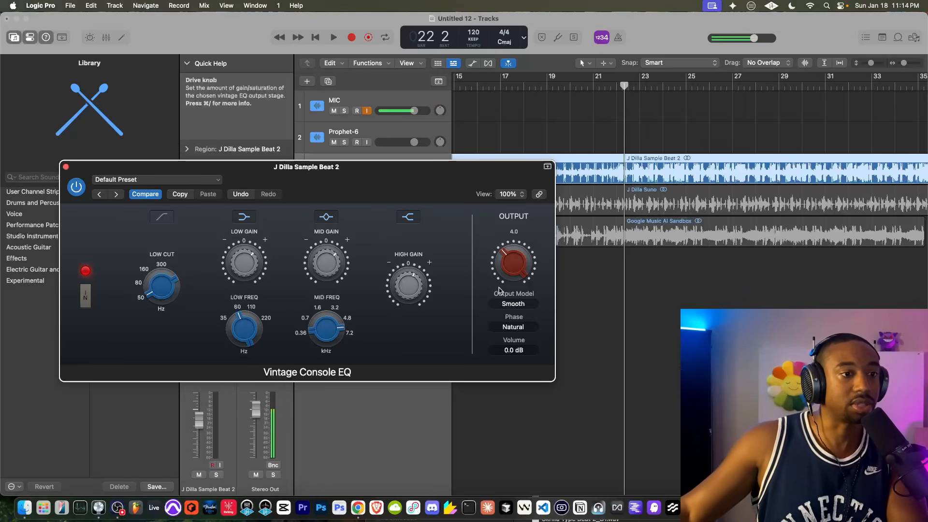
pyautogui.click(515, 305)
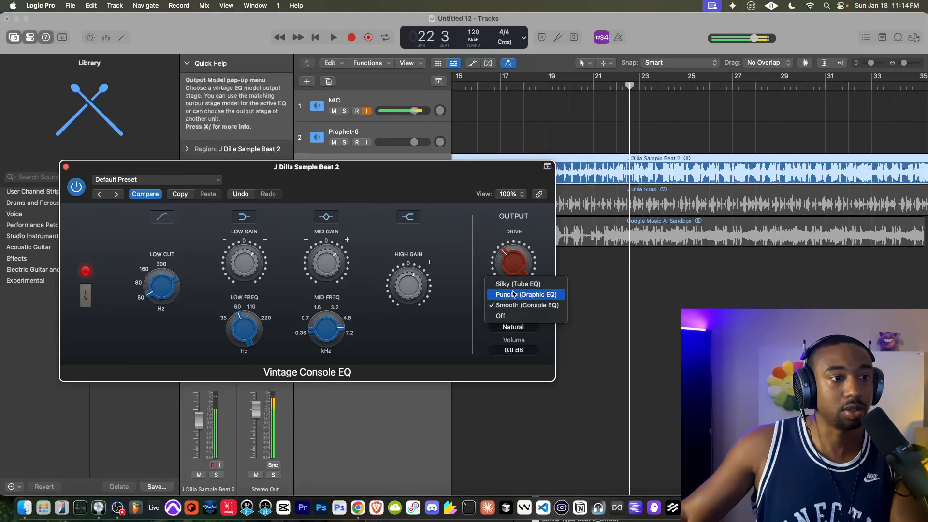
pyautogui.click(517, 284)
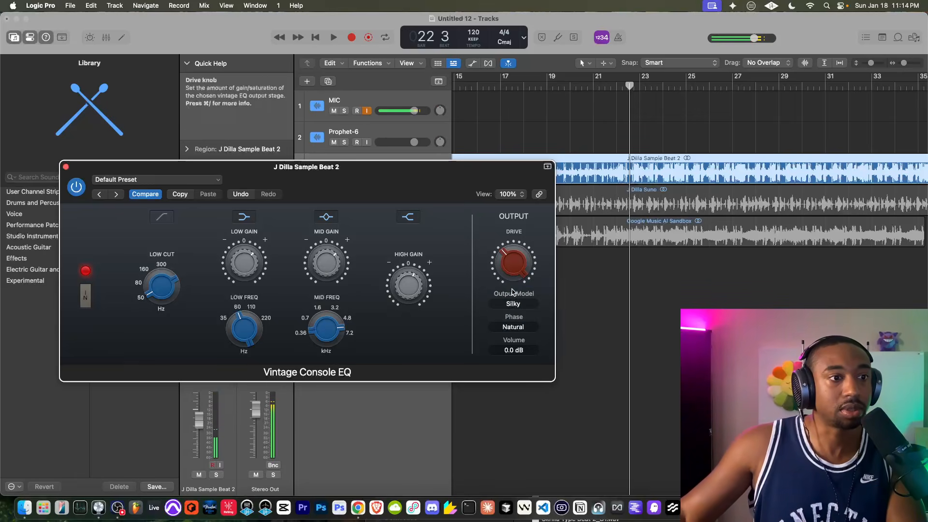
# - Raise the output drive to 10.3 while listening to the beat, leaving the phase at Natural, and stop playback
pyautogui.press('space')
pyautogui.click(513, 328)
pyautogui.click(481, 324)
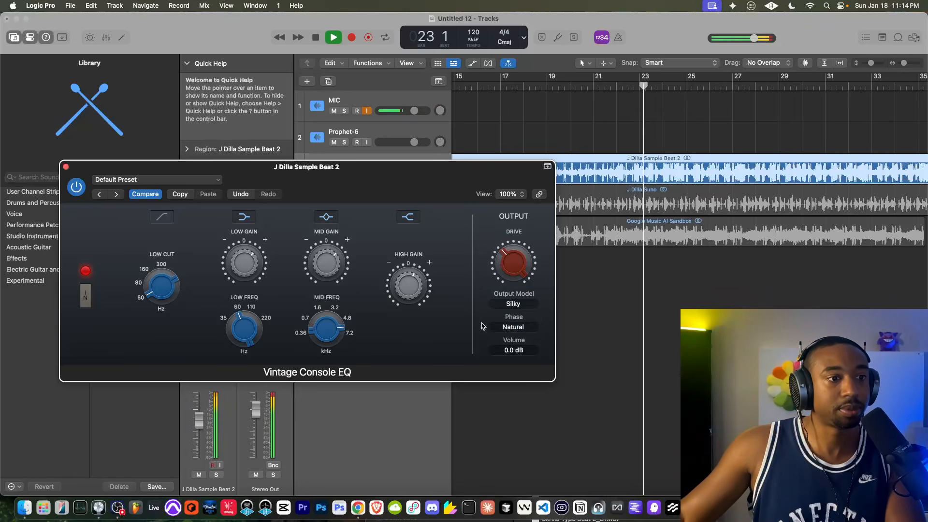
pyautogui.moveTo(512, 265); pyautogui.dragTo(511, 237)
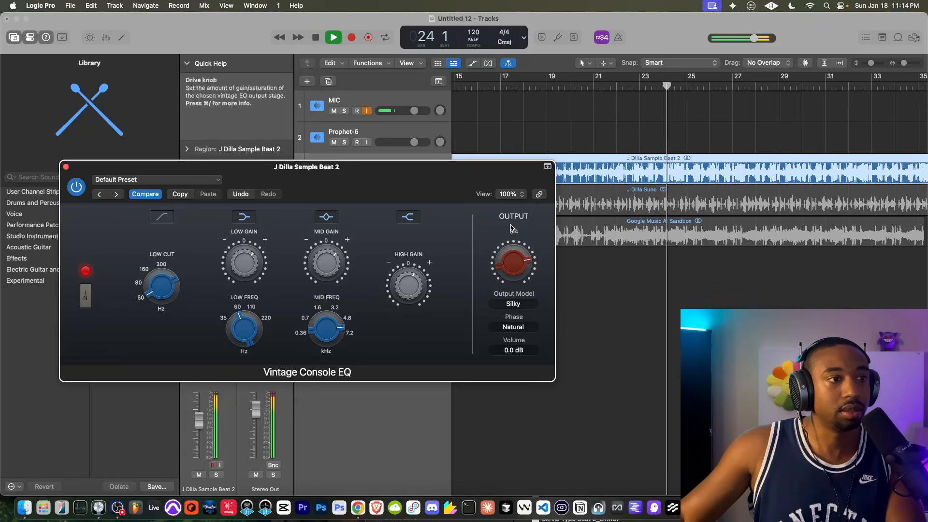
pyautogui.press('space')
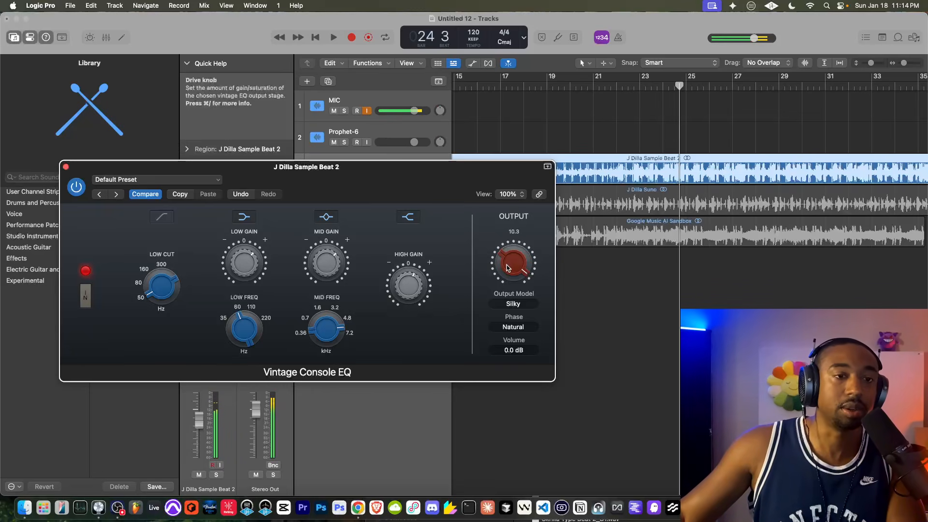
# - Play the beat from the beginning of the project to hear the driven EQ
pyautogui.press('Return')
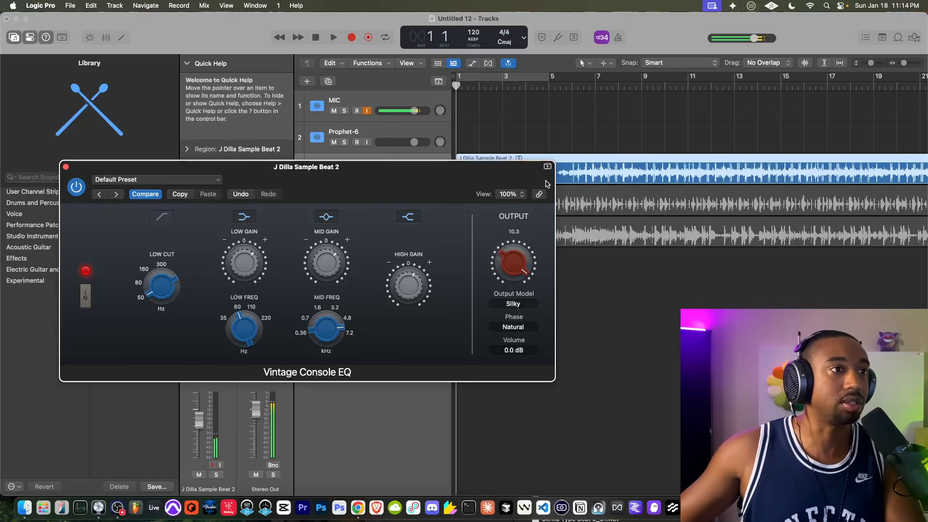
pyautogui.press('space')
pyautogui.moveTo(436, 172); pyautogui.dragTo(435, 232)
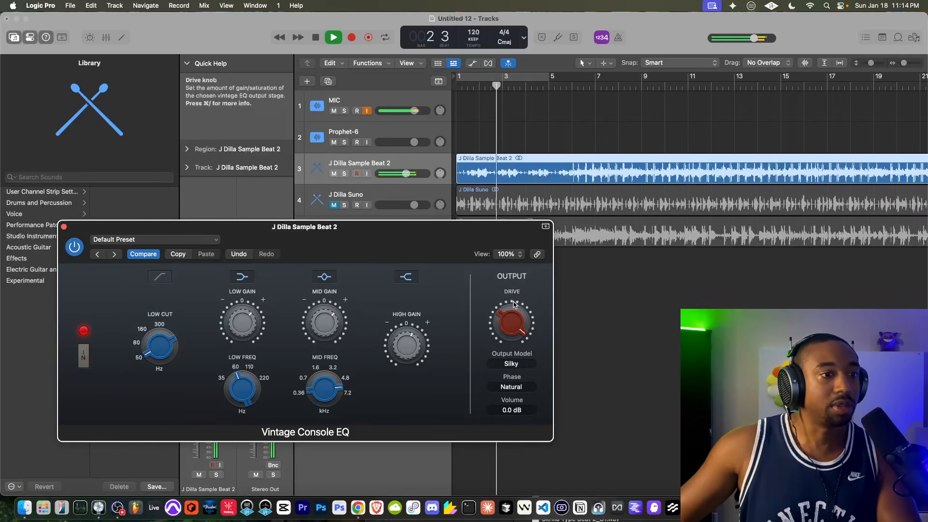
# - Lower the output drive to 4.0 on the Silky model while listening to the beat, and stop playback
pyautogui.moveTo(507, 317)
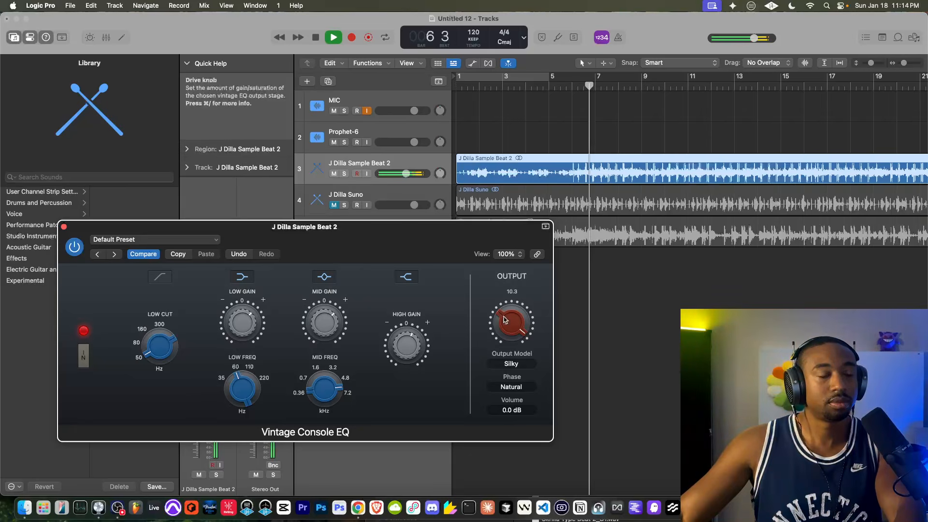
pyautogui.moveTo(504, 319); pyautogui.dragTo(484, 374)
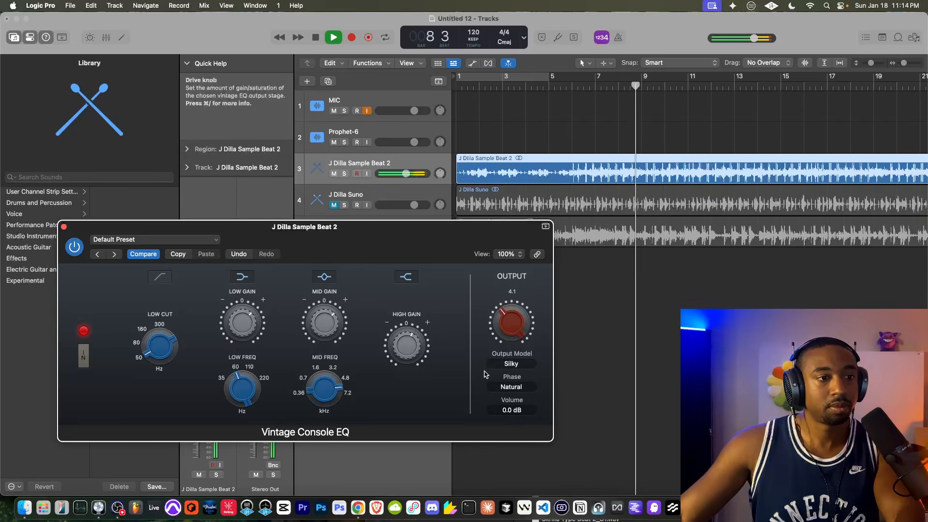
pyautogui.moveTo(511, 320); pyautogui.dragTo(503, 296)
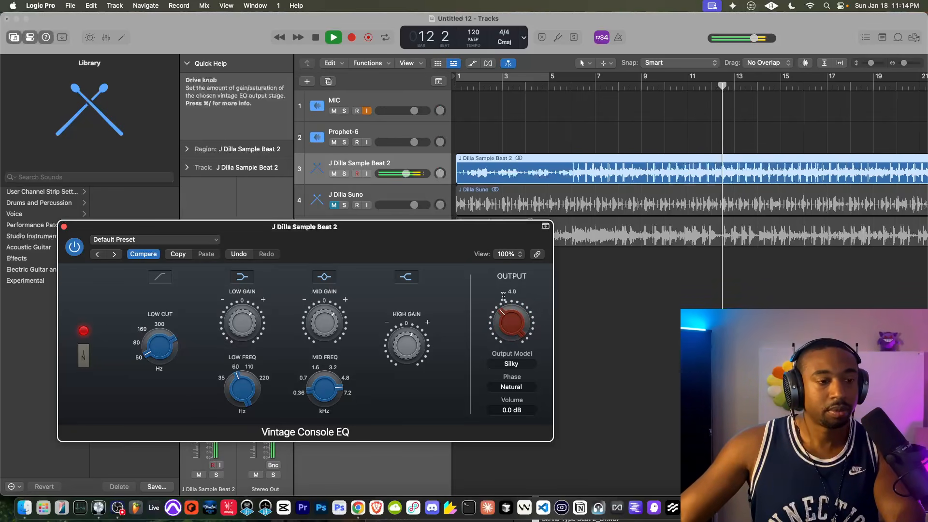
pyautogui.press('space')
# - Change the EQ's output model to Punchy (Graphic EQ)
pyautogui.click(508, 361)
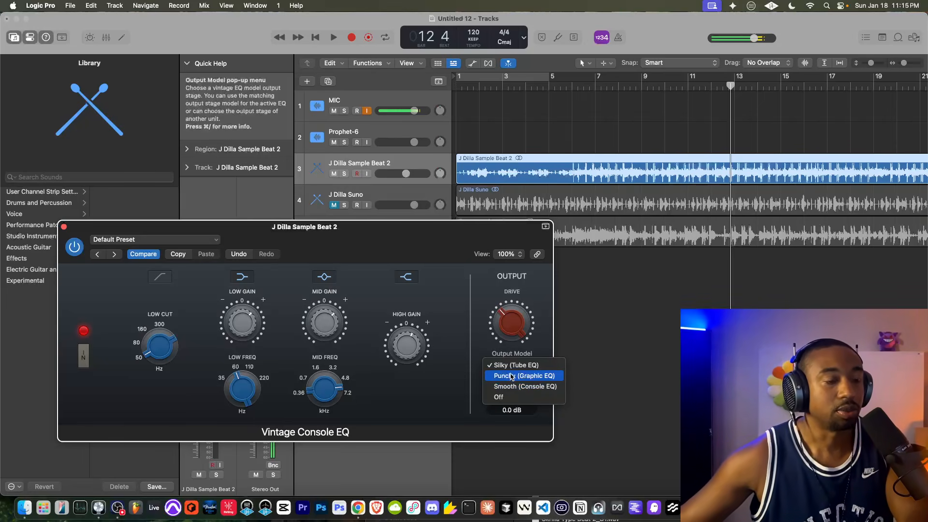
pyautogui.click(511, 377)
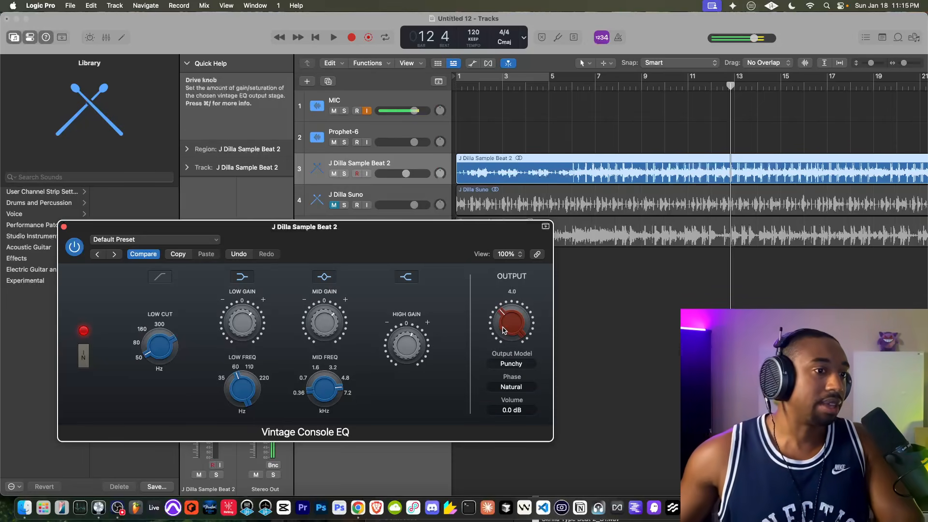
pyautogui.click(509, 363)
pyautogui.click(481, 343)
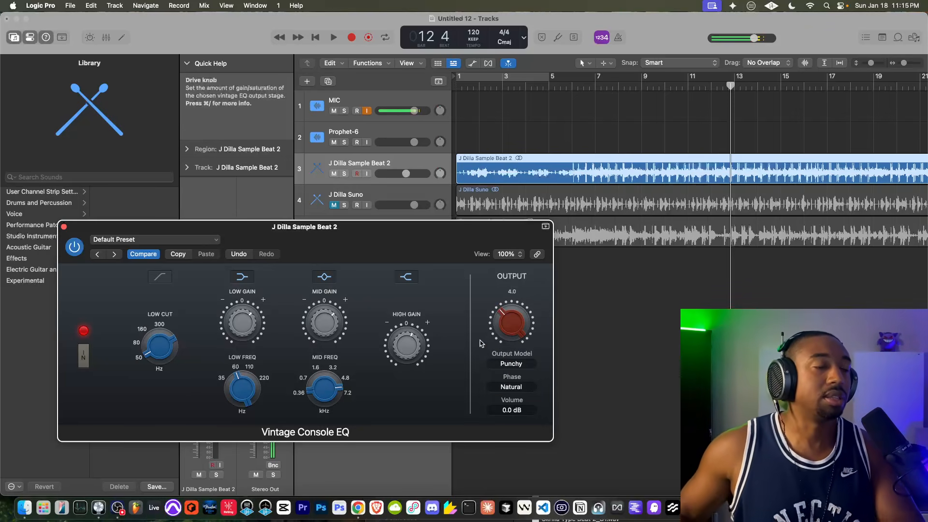
# - Raise the output drive to 10.0 on the Punchy model while auditioning the beat, and stop playback
pyautogui.press('space')
pyautogui.moveTo(500, 330); pyautogui.dragTo(509, 272)
pyautogui.moveTo(509, 332); pyautogui.dragTo(508, 322)
pyautogui.press('space')
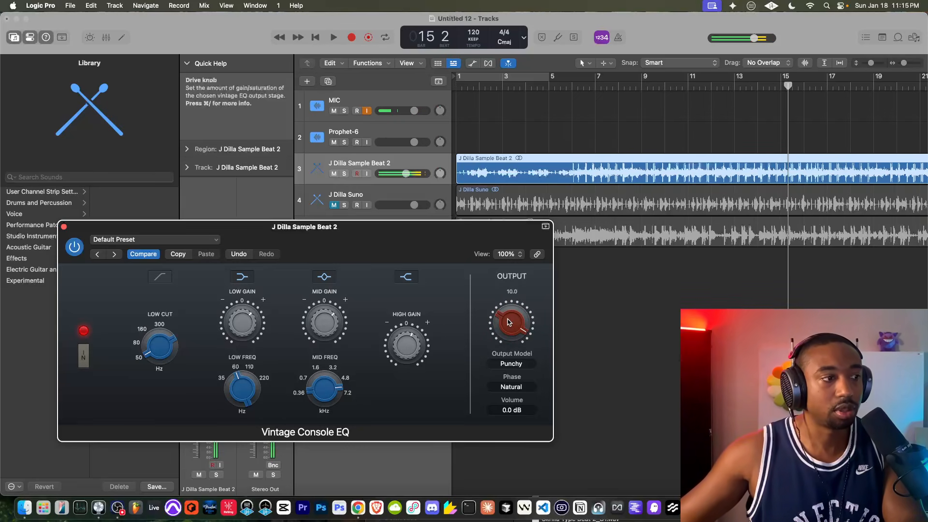
pyautogui.press('space')
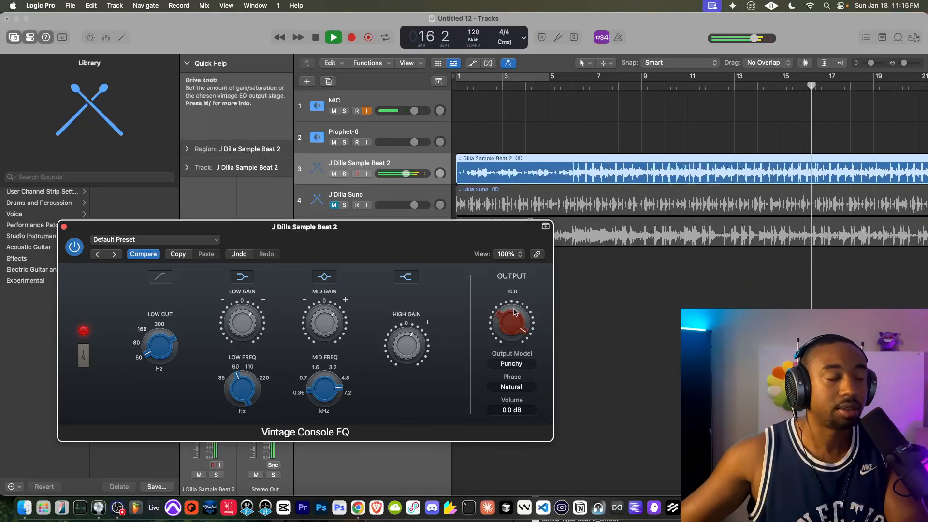
pyautogui.press('space')
# - Change the output model to Smooth (Console EQ) and reduce the drive to 7.4 while the beat plays
pyautogui.click(511, 364)
pyautogui.click(512, 377)
pyautogui.press('space')
pyautogui.moveTo(512, 322); pyautogui.dragTo(505, 350)
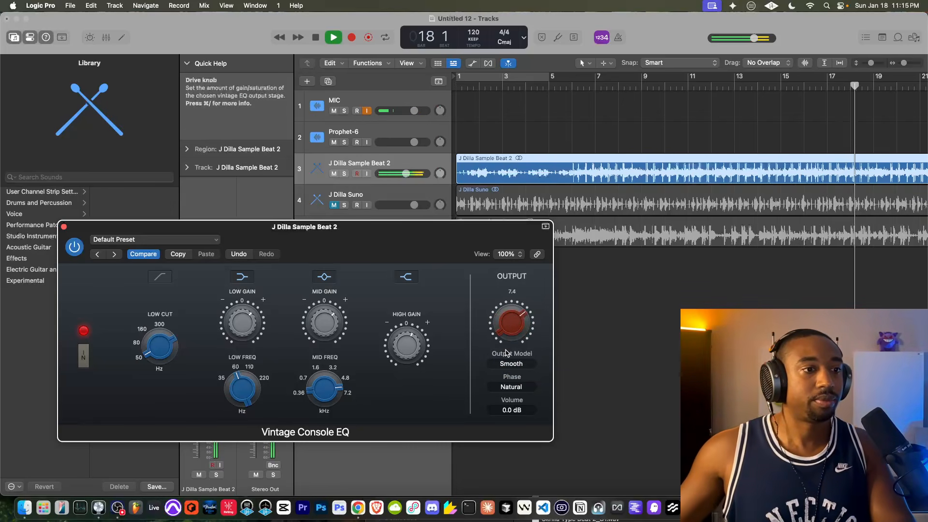
# - Replay the beat from around bar 5 and compare it repeatedly with the EQ bypassed and active
pyautogui.click(558, 86)
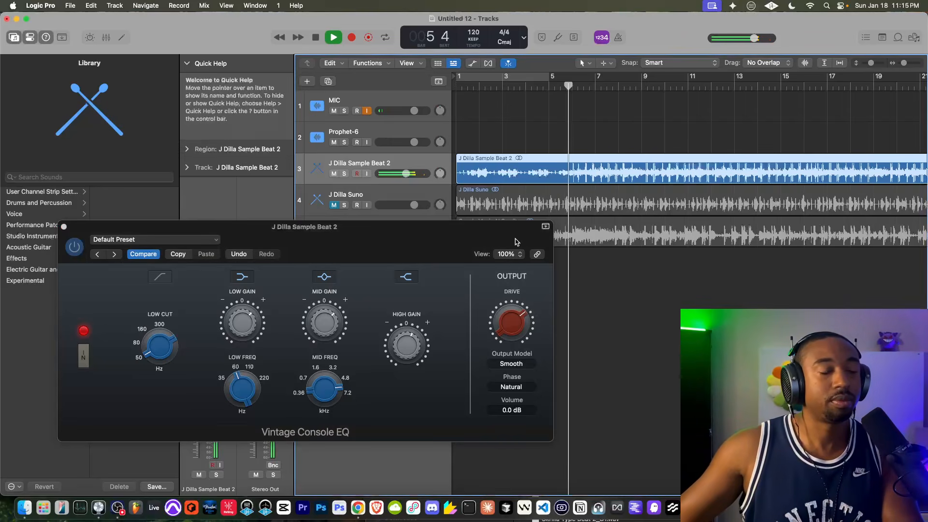
pyautogui.click(74, 247)
pyautogui.click(74, 248)
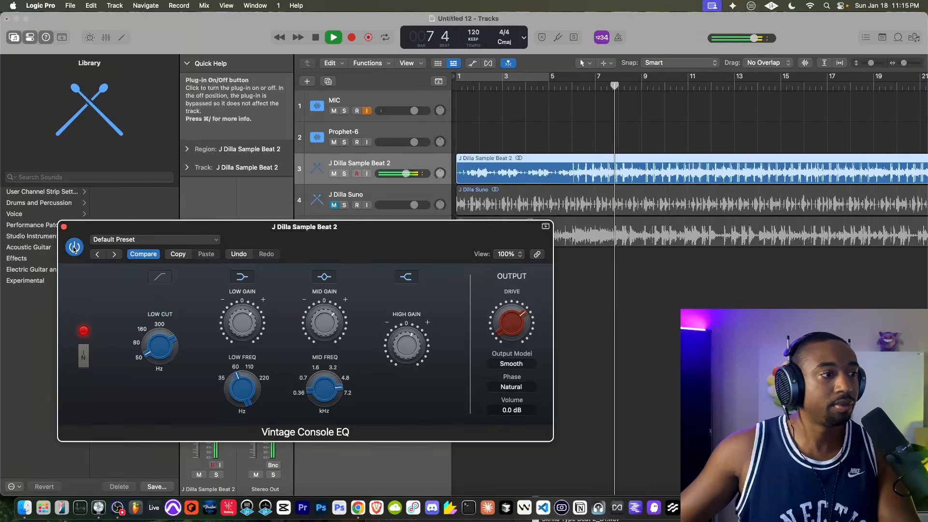
pyautogui.click(76, 255)
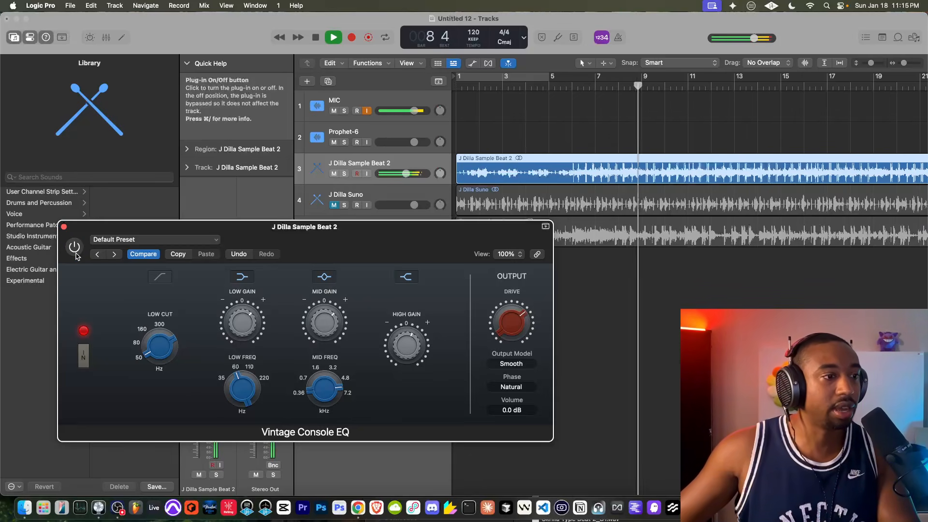
pyautogui.click(76, 254)
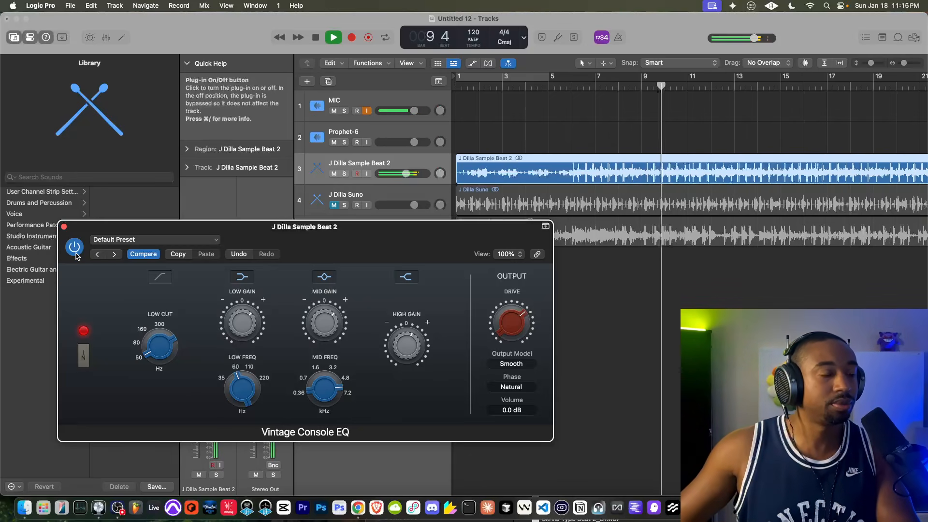
pyautogui.click(76, 253)
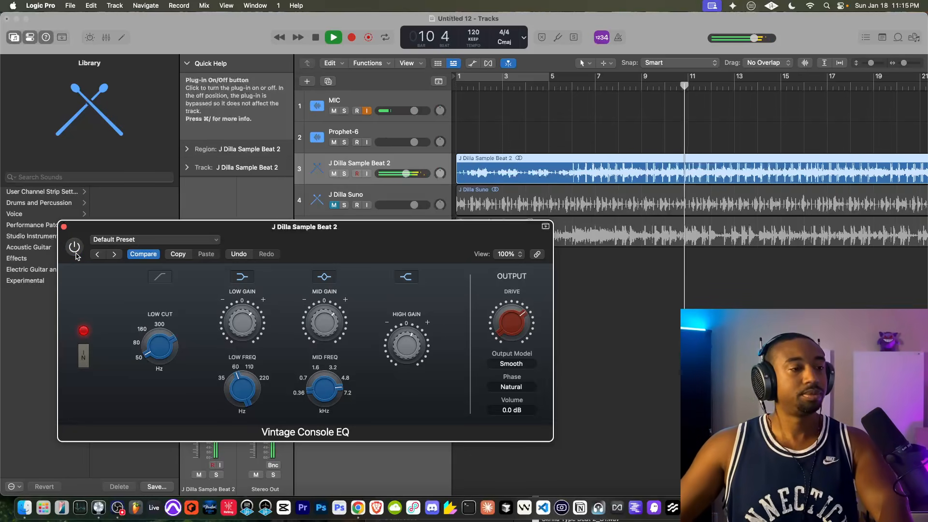
pyautogui.click(75, 255)
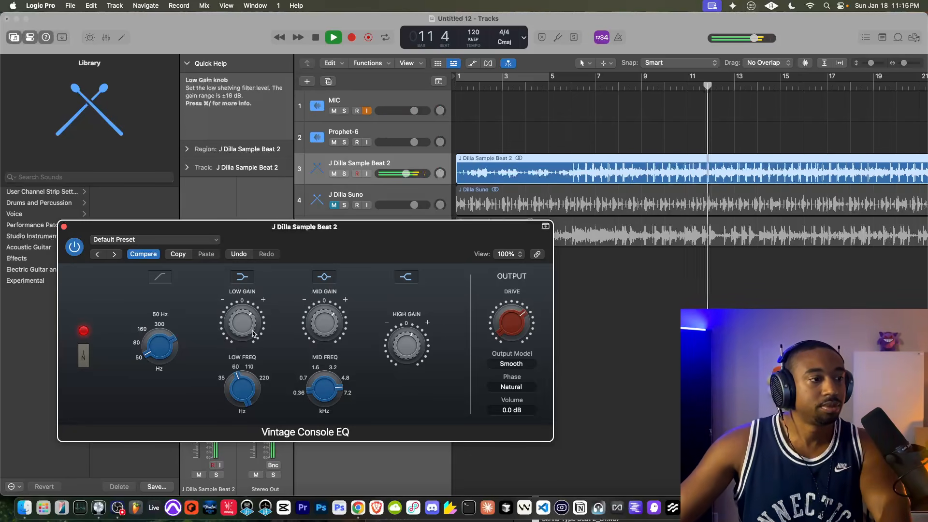
# - Move the EQ window to reveal the channel strip, compare the track's level with the EQ bypassed and active, and stop playback
pyautogui.moveTo(335, 231); pyautogui.dragTo(350, 201)
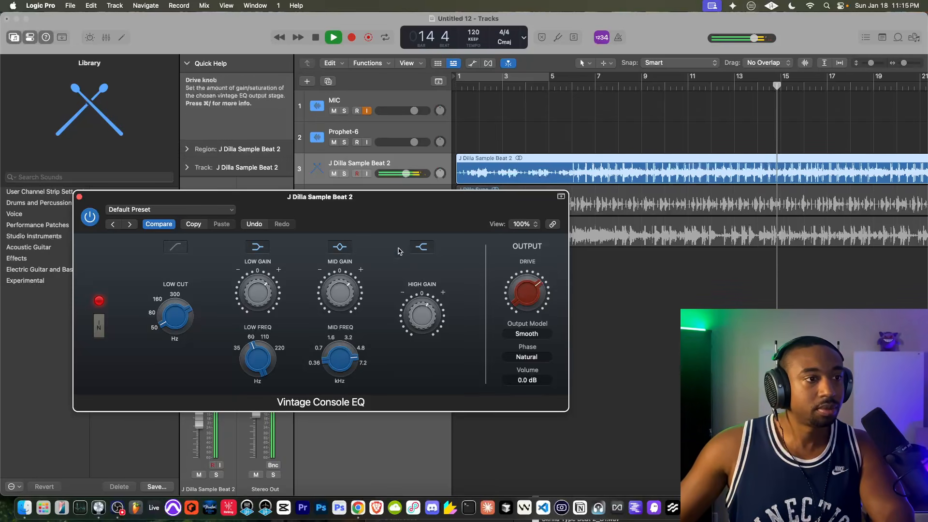
pyautogui.press('space')
pyautogui.click(90, 216)
pyautogui.press('space')
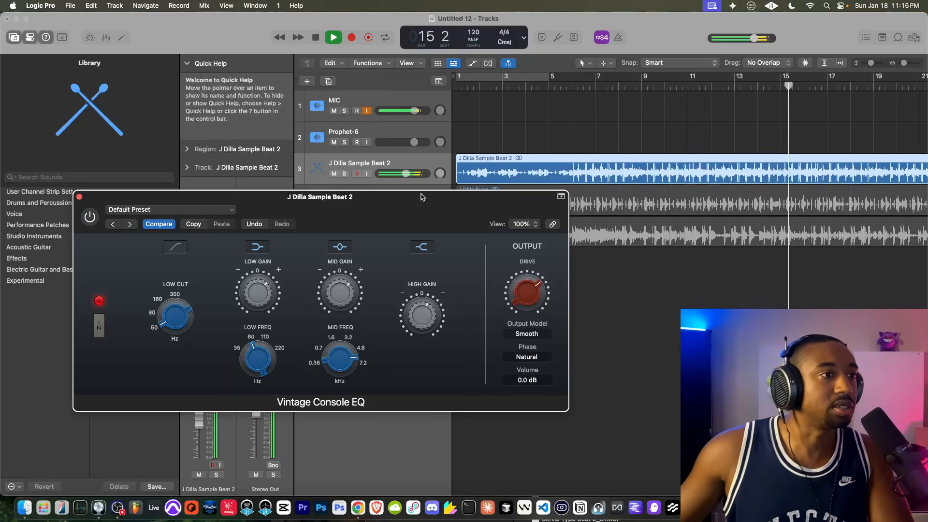
pyautogui.moveTo(278, 241); pyautogui.dragTo(550, 199)
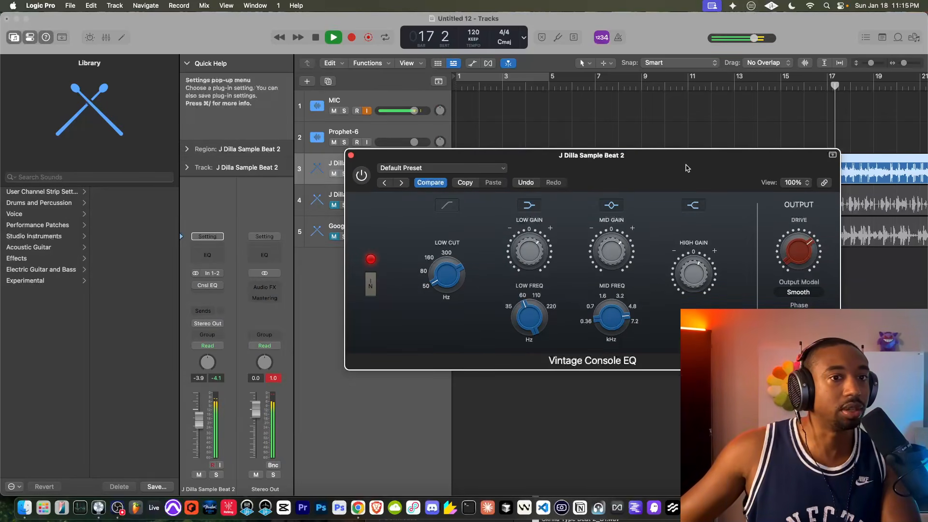
pyautogui.click(363, 177)
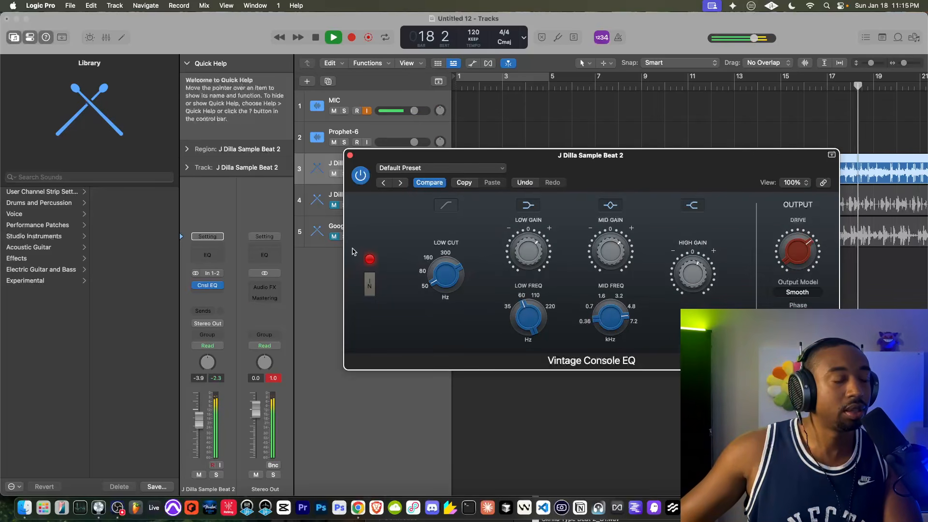
pyautogui.press('space')
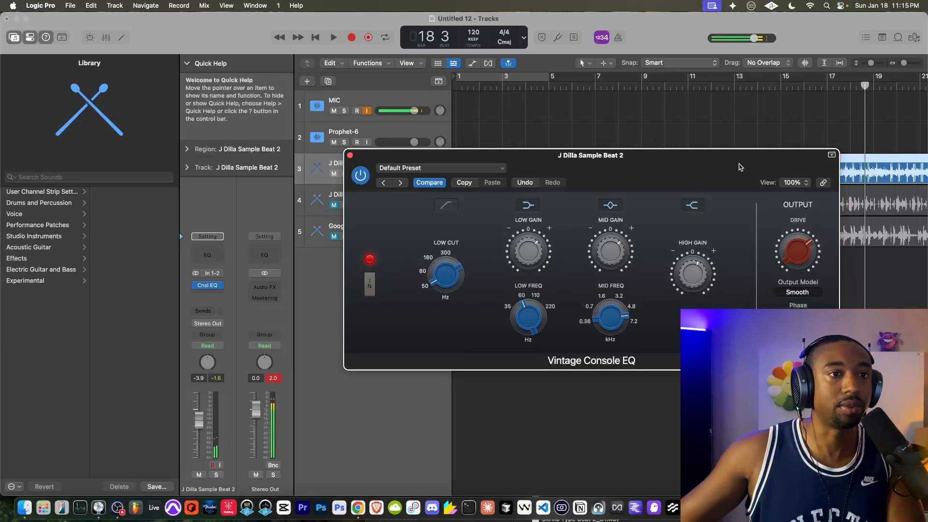
# - Lower the EQ's output volume to -2.0 dB and compare the beat with the EQ bypassed and active
pyautogui.moveTo(741, 166); pyautogui.dragTo(516, 161)
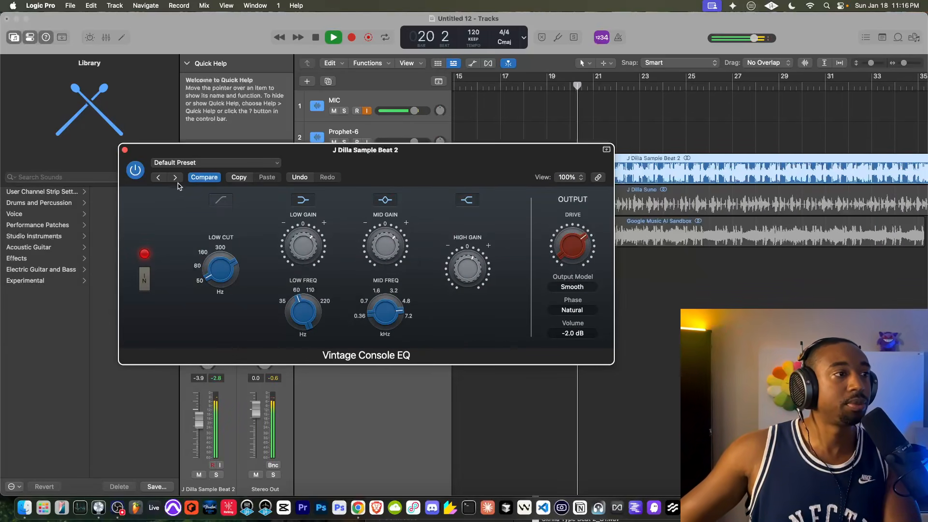
pyautogui.click(136, 169)
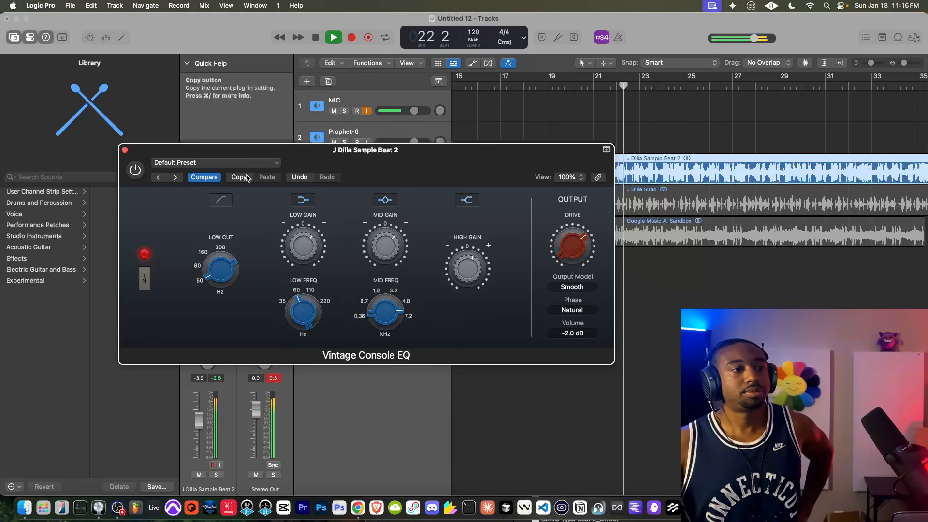
pyautogui.click(136, 175)
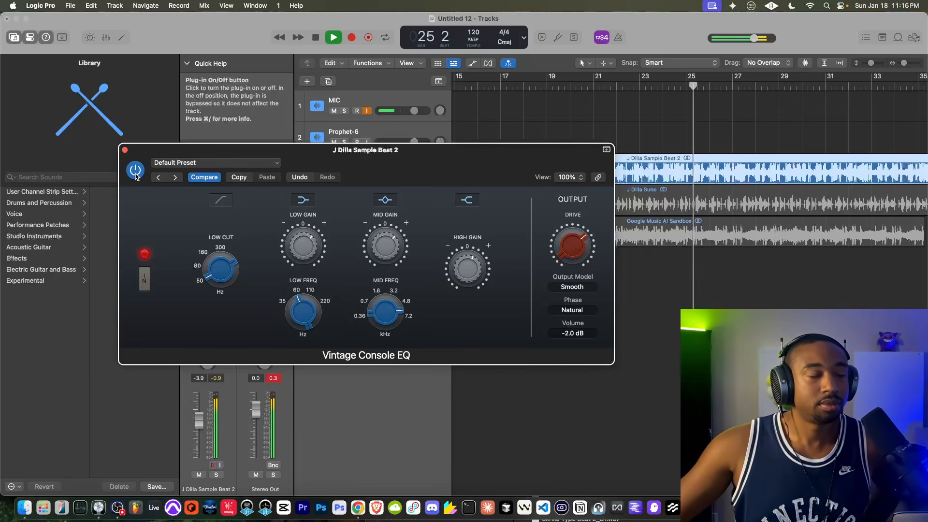
pyautogui.press('space')
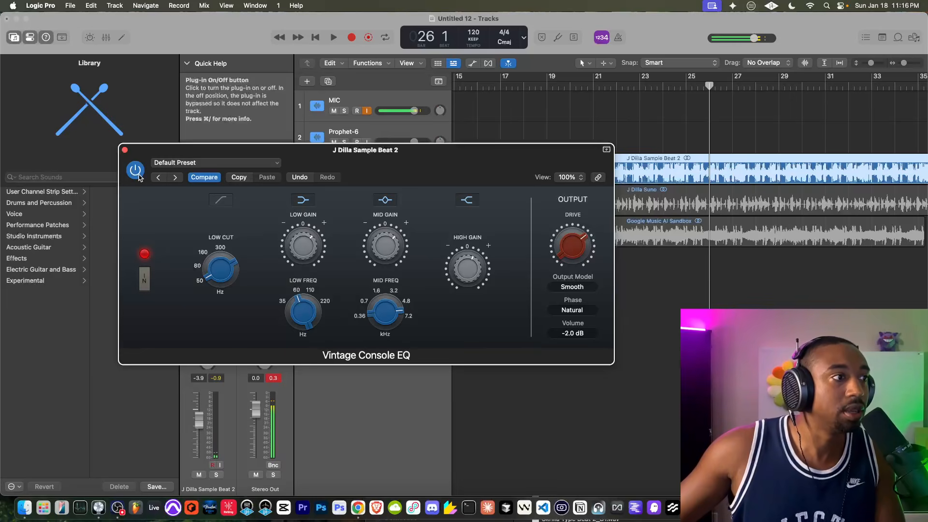
# - Replay the beat from bar 22 and toggle the EQ's bypass to hear the level-matched difference
pyautogui.click(618, 87)
pyautogui.press('space')
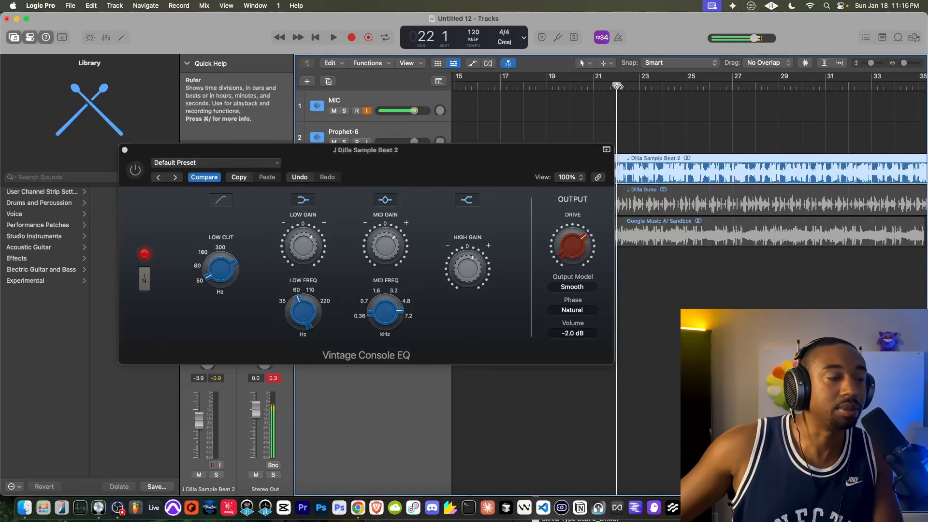
pyautogui.click(135, 172)
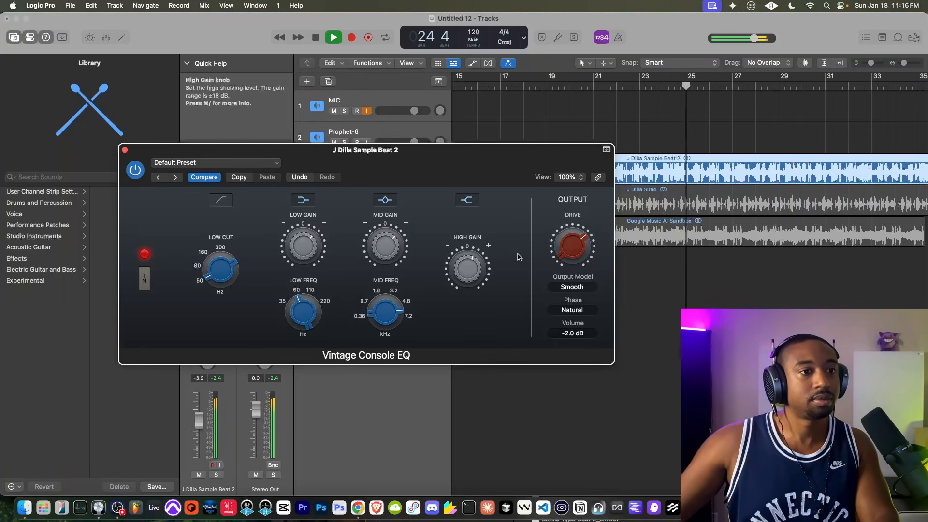
# - Reduce the output drive to about 4.3 and the low gain to 1.0 dB while the beat plays
pyautogui.moveTo(571, 251); pyautogui.dragTo(552, 304)
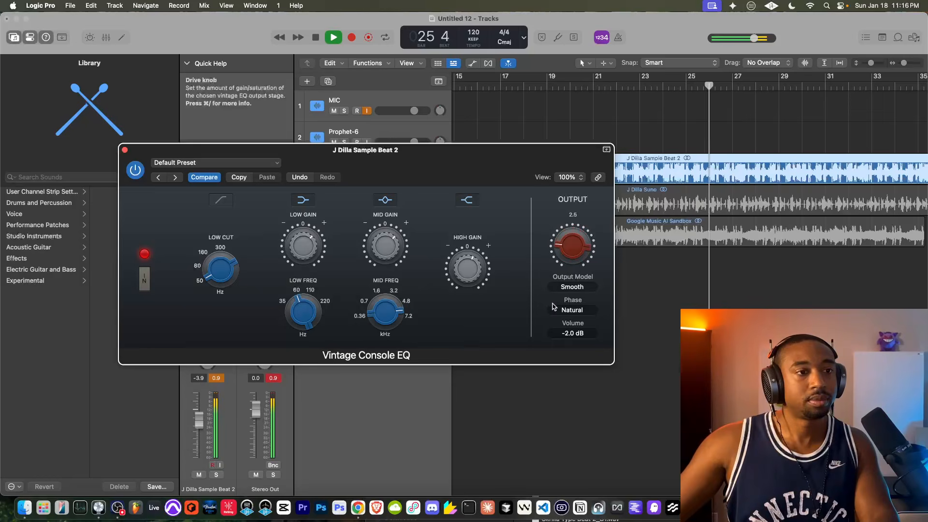
pyautogui.moveTo(569, 255); pyautogui.dragTo(554, 270)
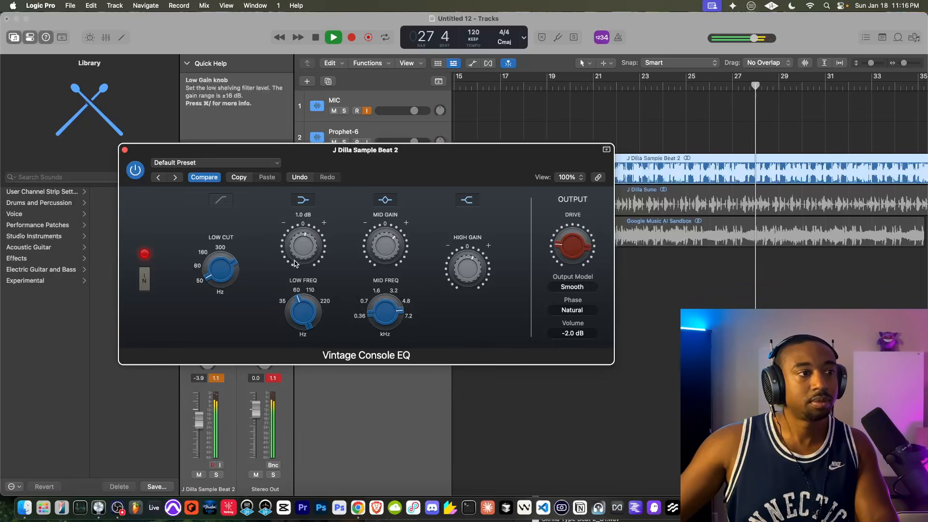
pyautogui.moveTo(568, 259); pyautogui.dragTo(558, 187)
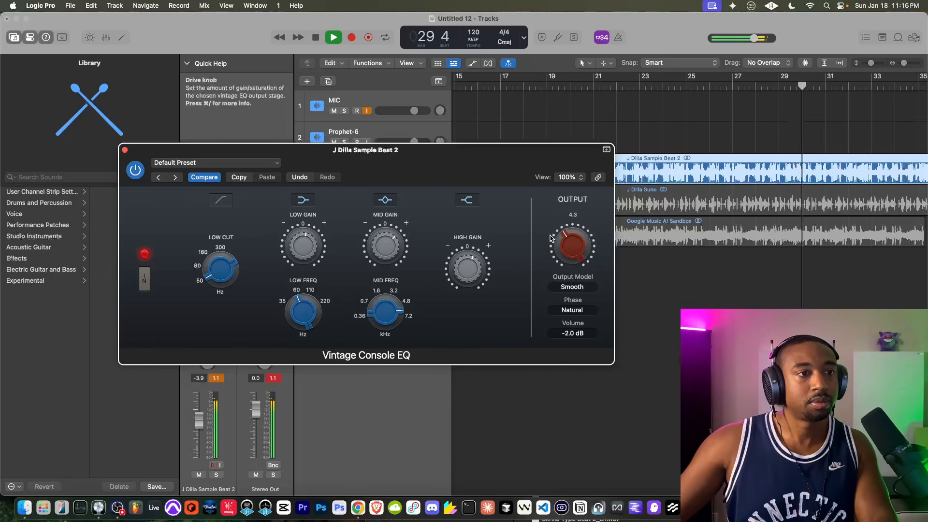
# - Fine-tune the low band's gain and frequency and reduce the mid gain to about 2.2 dB
pyautogui.moveTo(301, 248); pyautogui.dragTo(299, 259)
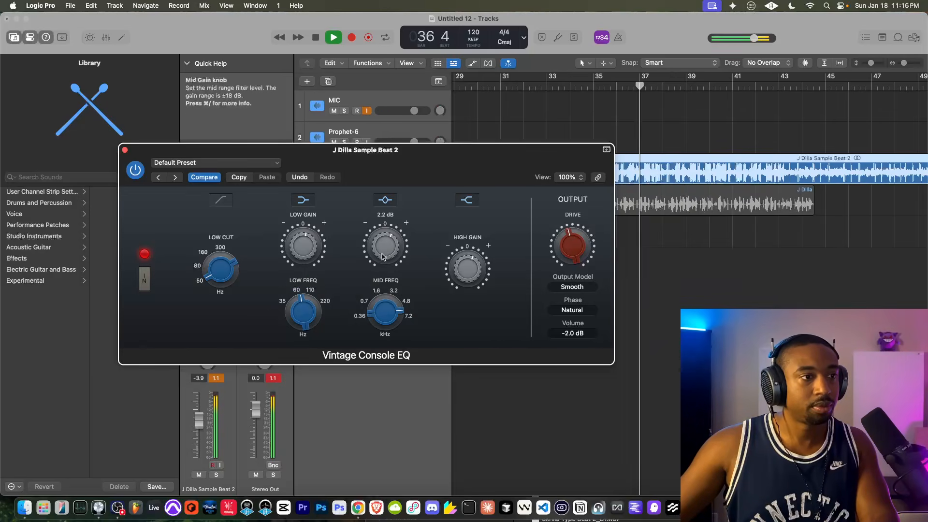
pyautogui.moveTo(381, 256); pyautogui.dragTo(378, 261)
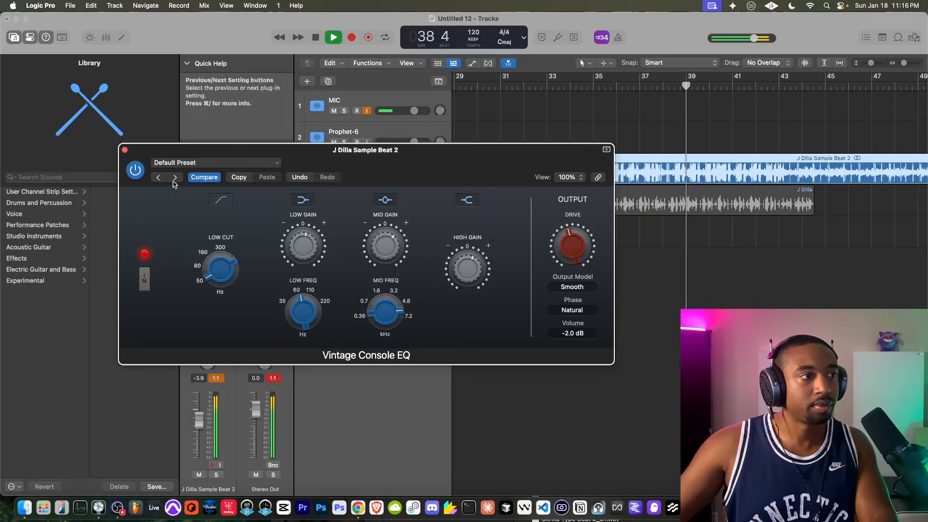
# - Toggle the Vintage Console EQ's bypass during playback and reset the peak meters to compare the processed and dry levels
pyautogui.click(135, 172)
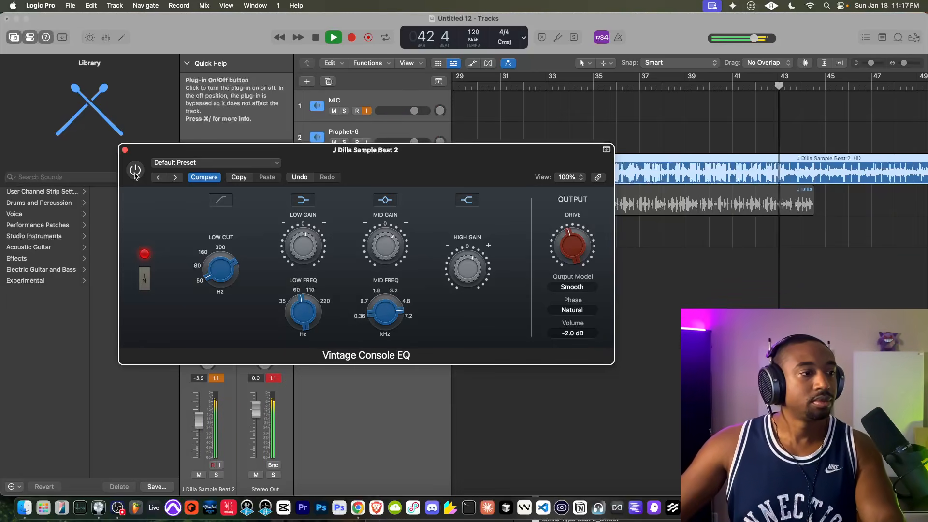
pyautogui.click(135, 170)
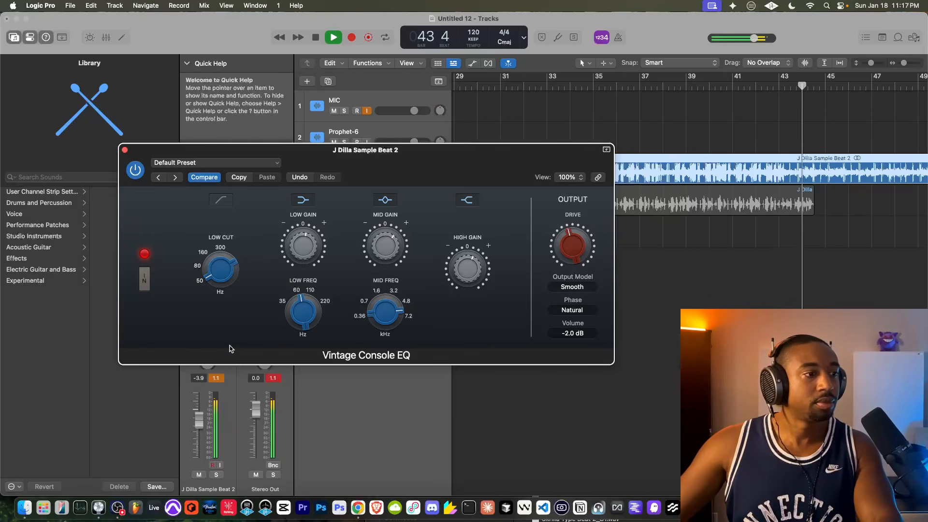
pyautogui.click(216, 378)
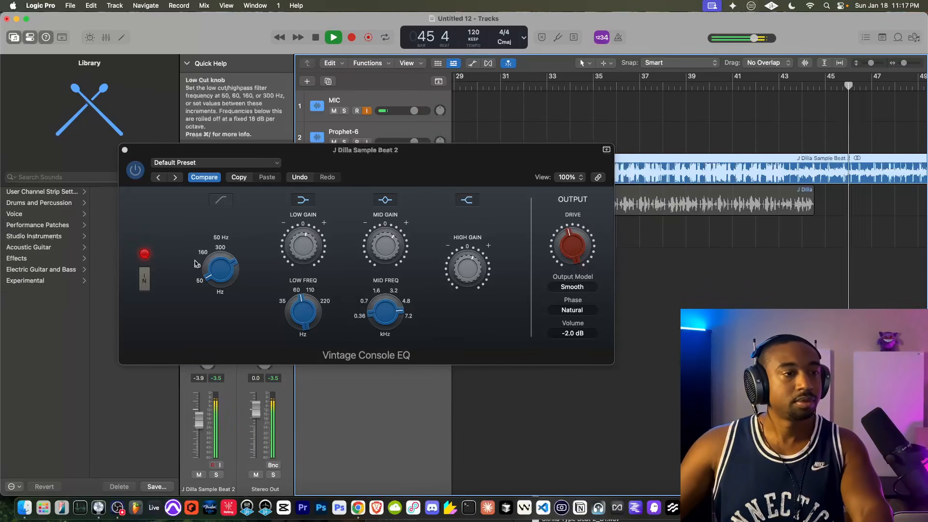
pyautogui.click(136, 173)
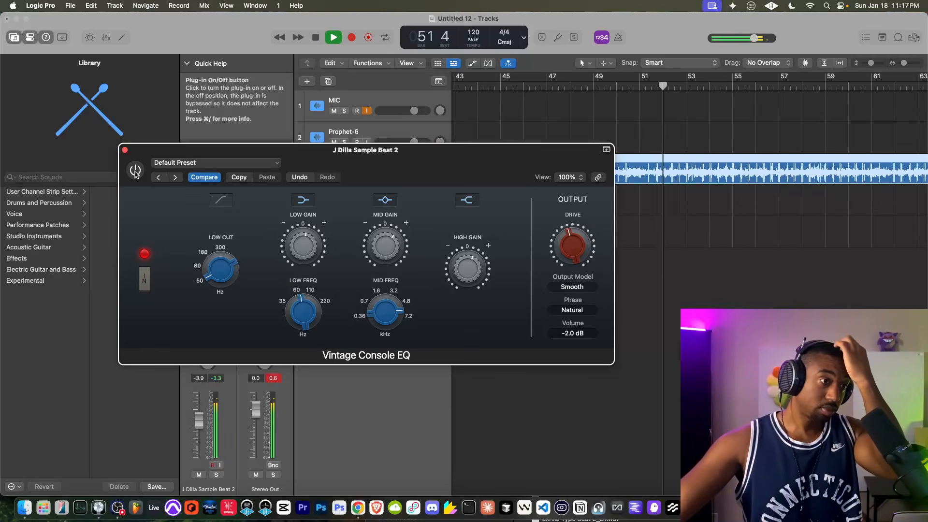
pyautogui.click(136, 172)
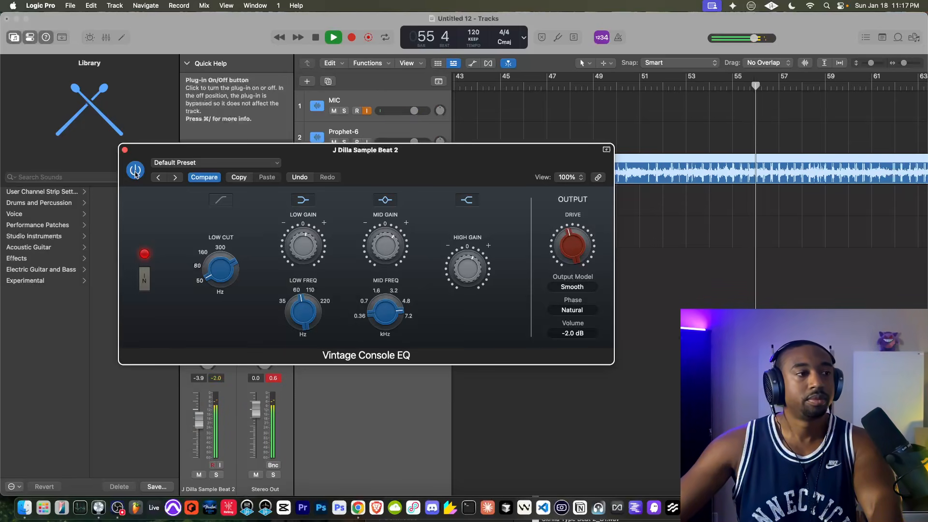
# - Close the EQ, mute J Dilla Sample Beat 2, unmute and select J Dilla Suno, and play it from near the song's start
pyautogui.click(124, 150)
pyautogui.hscroll(-20, 474, 121)
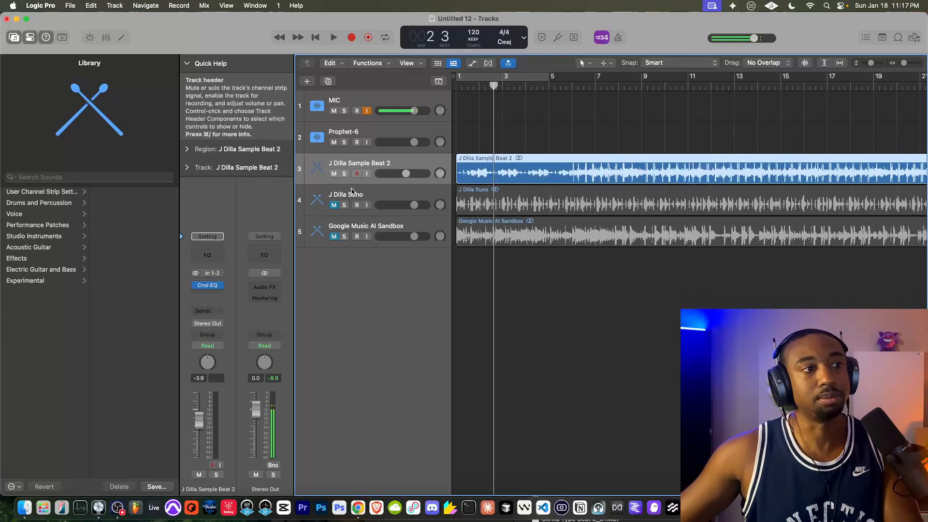
pyautogui.click(332, 174)
pyautogui.click(334, 205)
pyautogui.click(339, 212)
pyautogui.press('space')
# - Insert a stereo Vintage Graphic EQ on the J Dilla Suno track and reposition its window
pyautogui.click(208, 289)
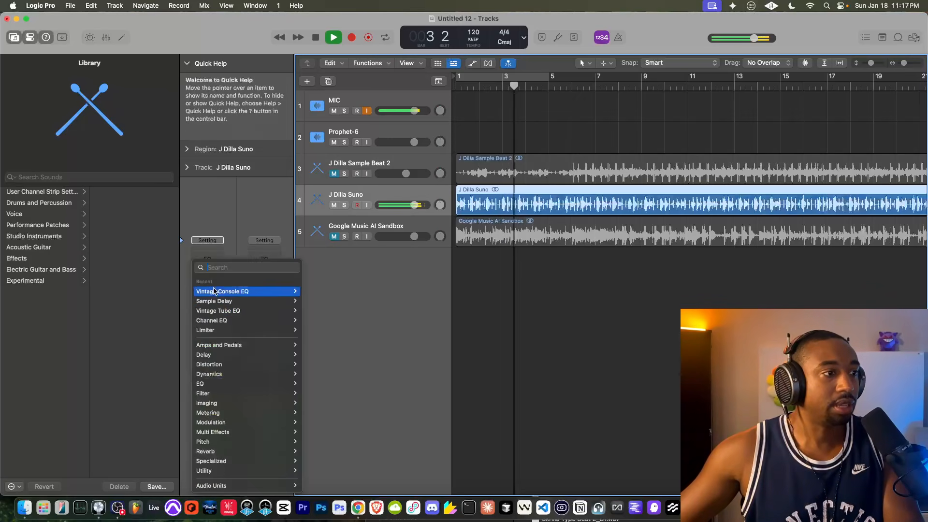
pyautogui.moveTo(217, 383)
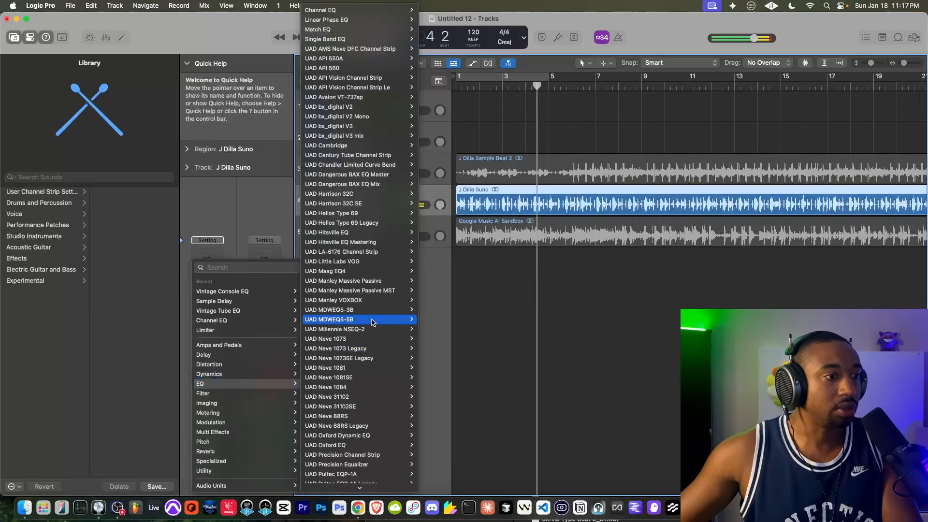
pyautogui.scroll(-10, 362, 415)
pyautogui.moveTo(348, 485)
pyautogui.moveTo(462, 478)
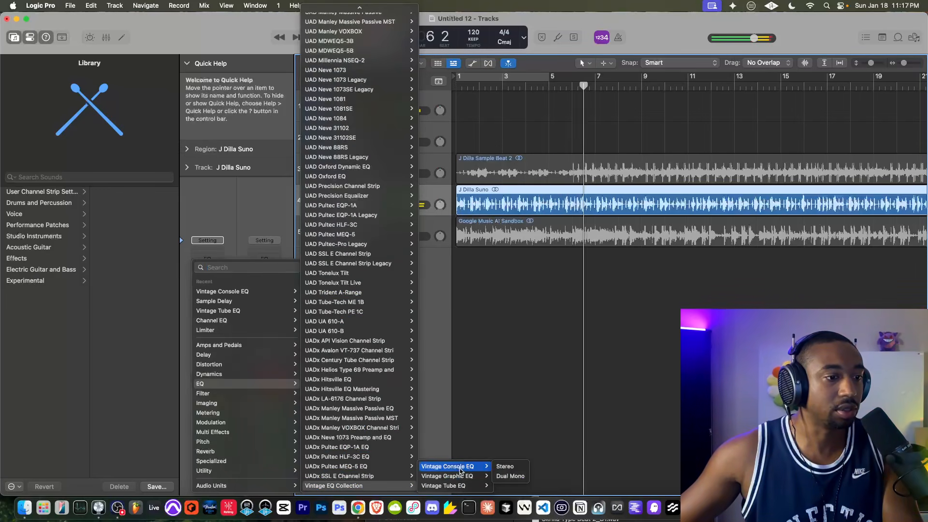
pyautogui.click(505, 476)
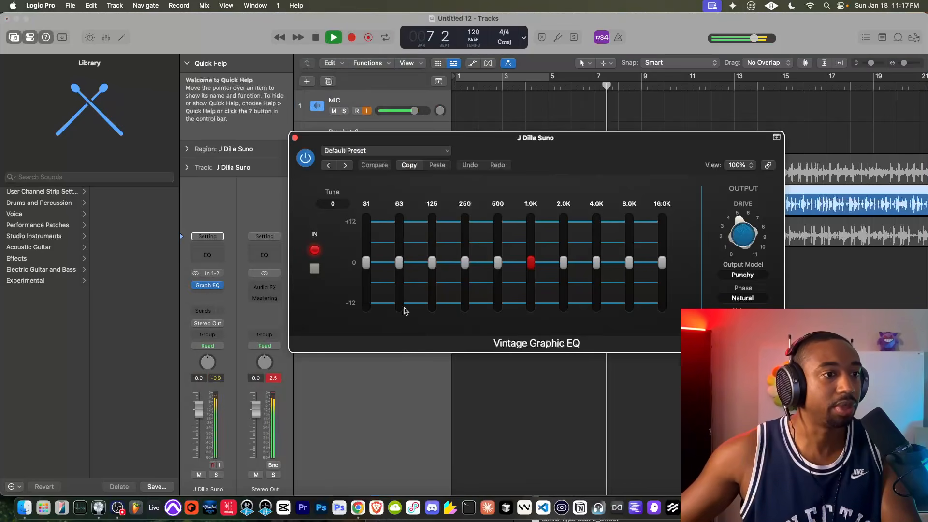
pyautogui.moveTo(533, 133); pyautogui.dragTo(455, 142)
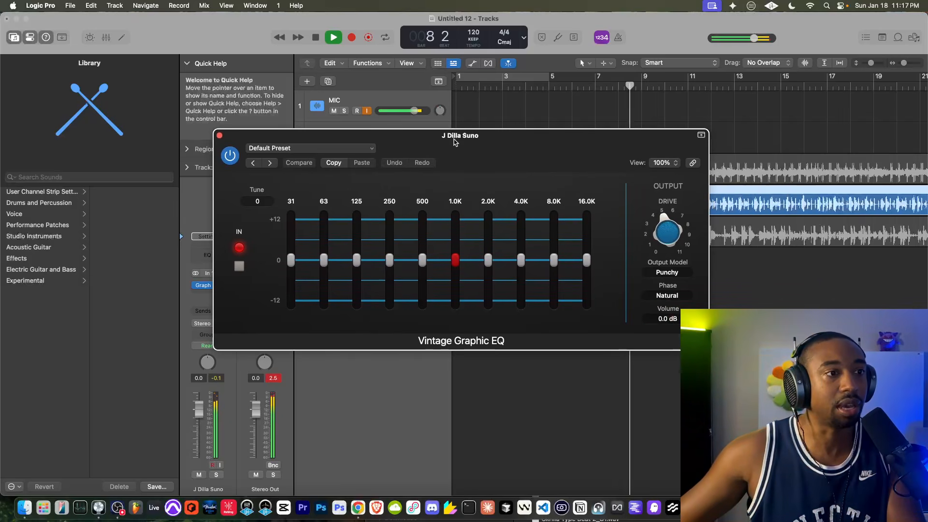
# - Toggle the Vintage Graphic EQ's bypass during playback and replay the track from the beginning with the EQ bypassed
pyautogui.press('space')
pyautogui.press('space')
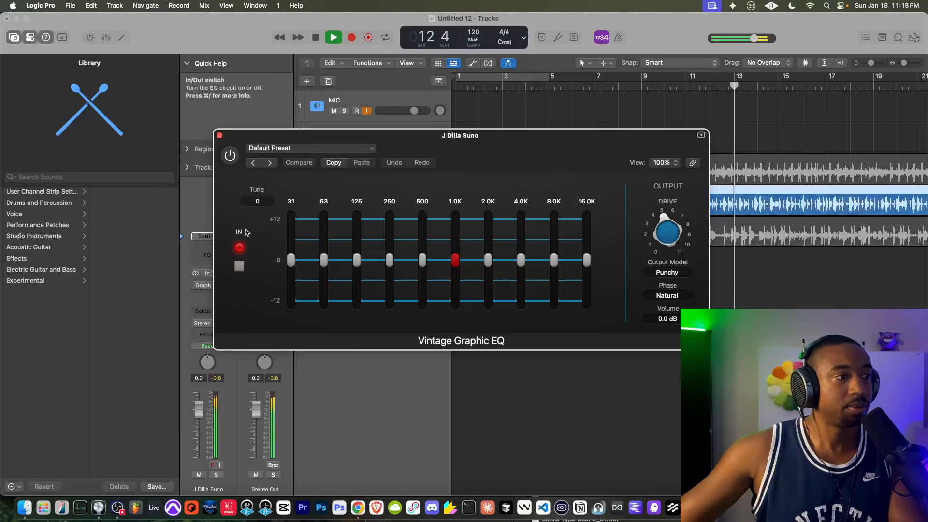
pyautogui.click(231, 156)
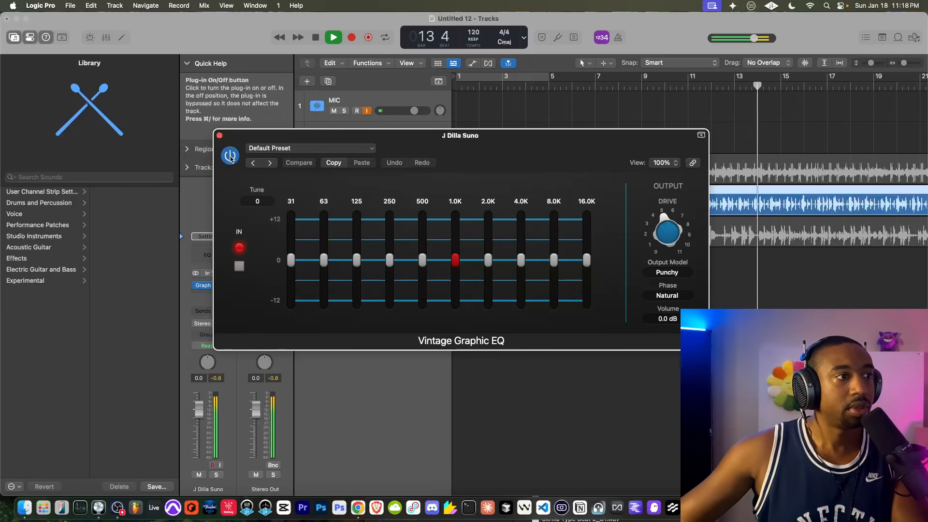
pyautogui.click(231, 156)
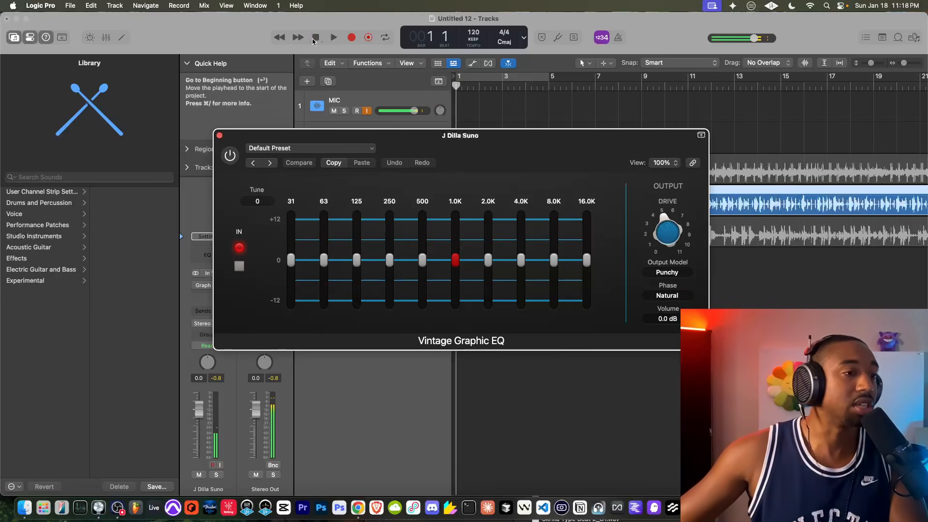
pyautogui.press('space')
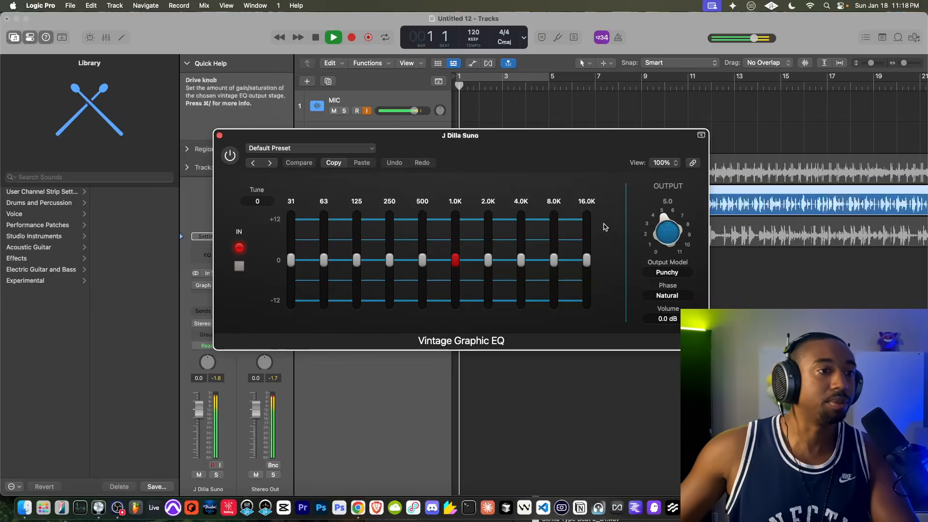
# - Raise the Graphic EQ's output drive to 10.7, compare the Punchy and Silky output models, and choose Silky
pyautogui.moveTo(675, 243)
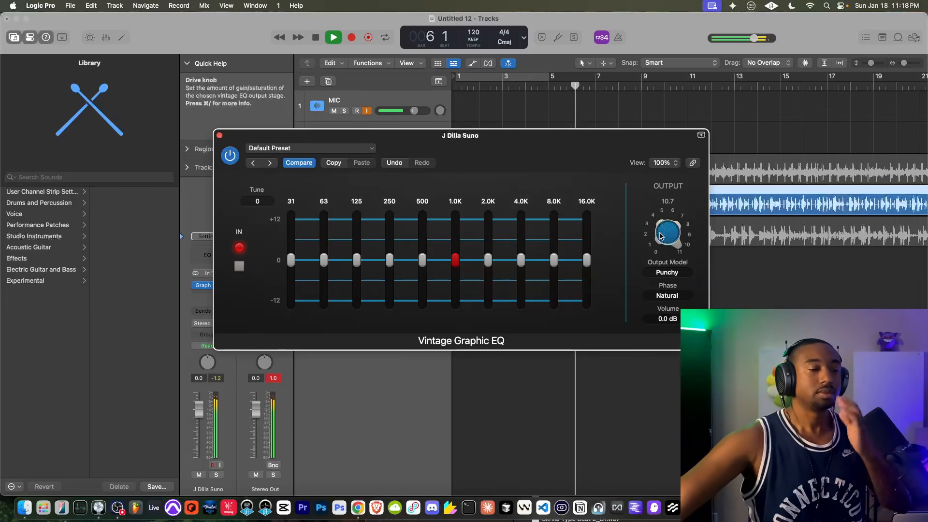
pyautogui.click(667, 272)
pyautogui.click(666, 261)
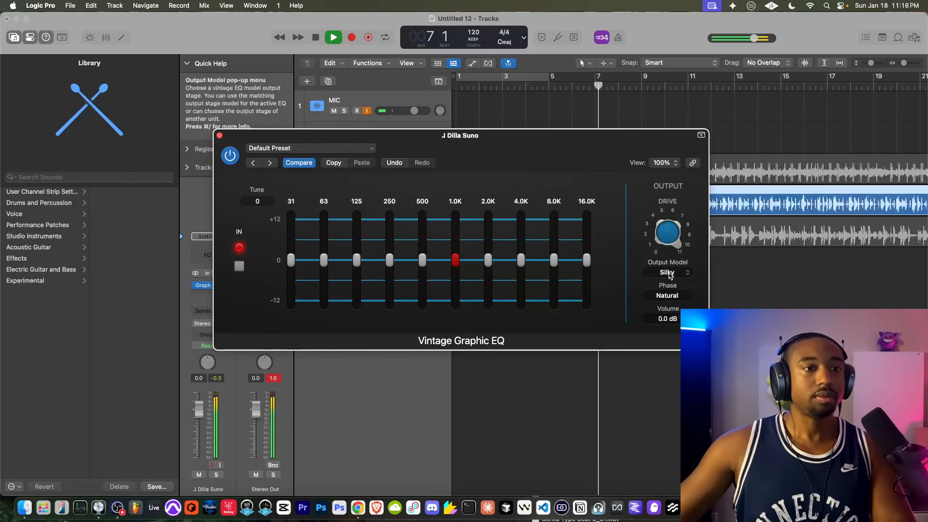
pyautogui.click(667, 272)
pyautogui.click(668, 283)
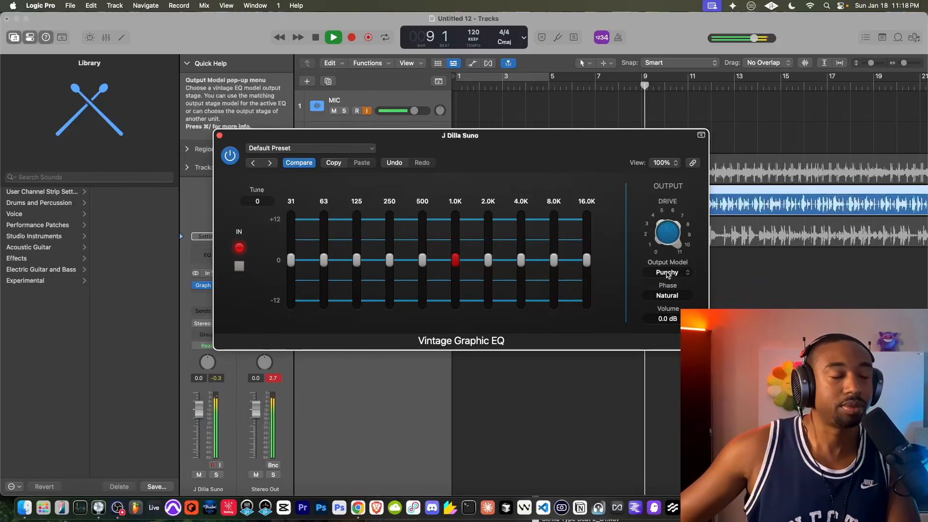
pyautogui.click(667, 272)
pyautogui.click(666, 261)
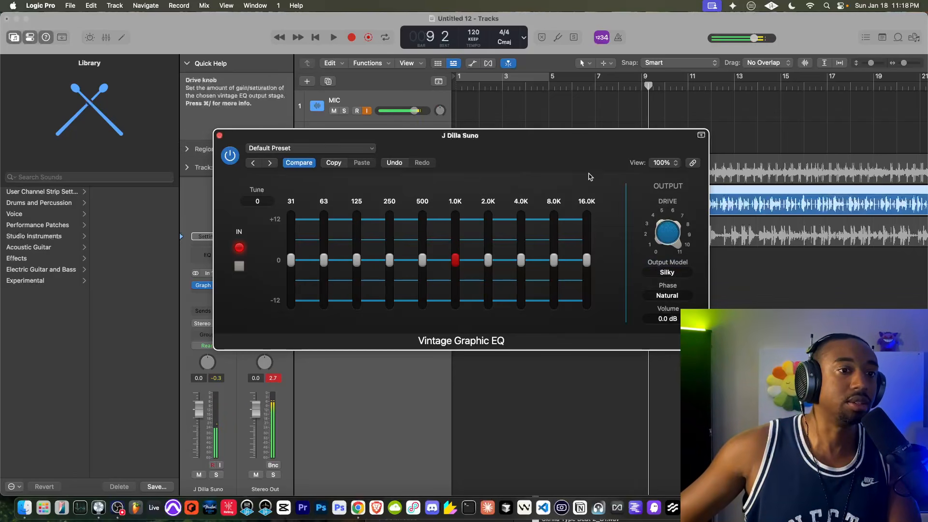
# - Replay from bar 1, audition the Smooth output model, and switch back to Silky
pyautogui.doubleClick(480, 89)
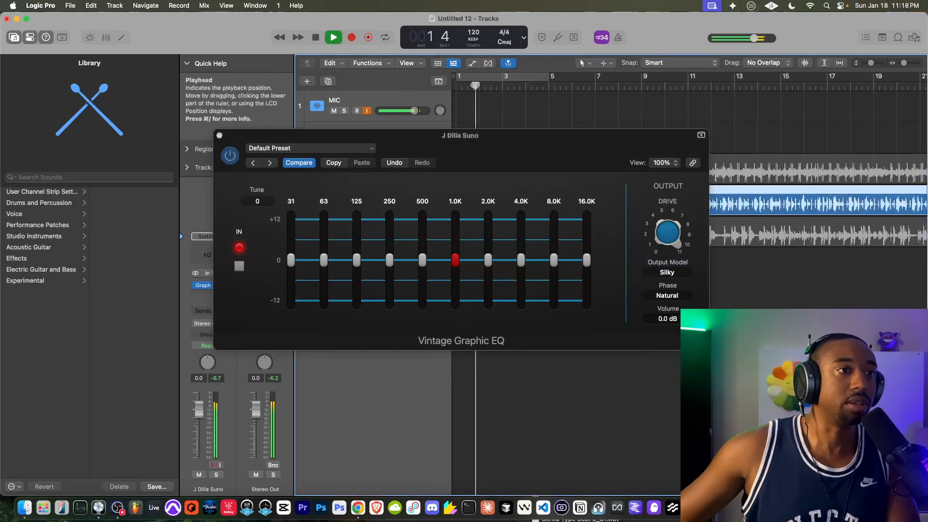
pyautogui.click(667, 278)
pyautogui.click(668, 294)
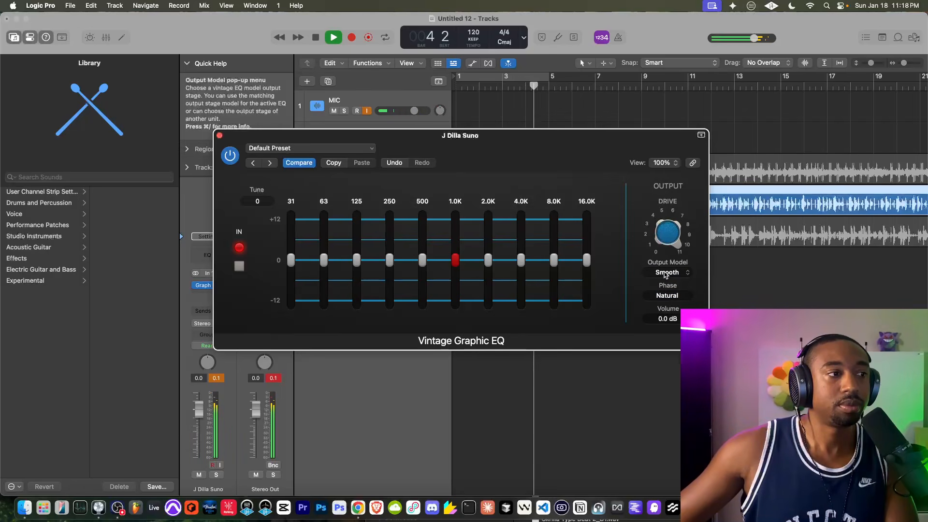
pyautogui.press('space')
pyautogui.click(666, 272)
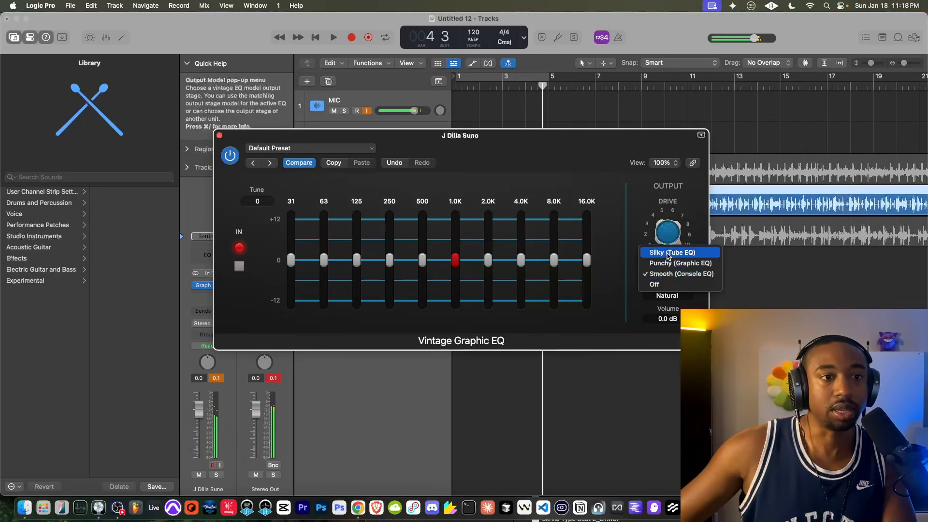
pyautogui.click(671, 252)
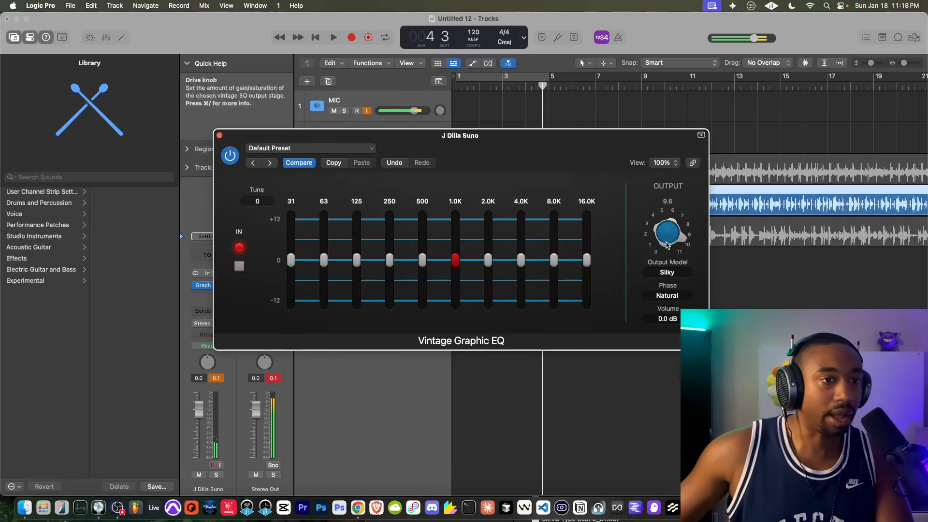
# - Lower the output drive to about 7.5 and slightly boost the 63, 125, 8.0K and 16.0K bands during playback
pyautogui.press('space')
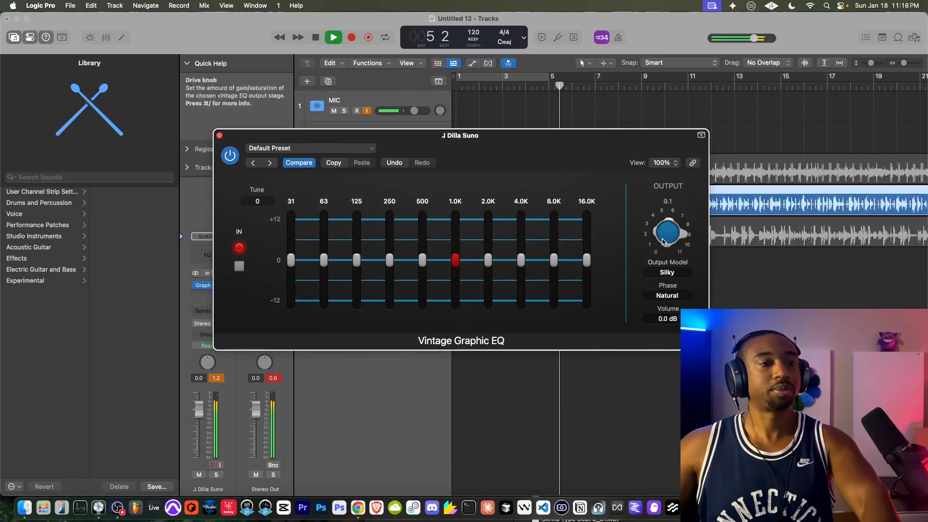
pyautogui.moveTo(662, 236); pyautogui.dragTo(659, 241)
pyautogui.moveTo(647, 309); pyautogui.dragTo(636, 248)
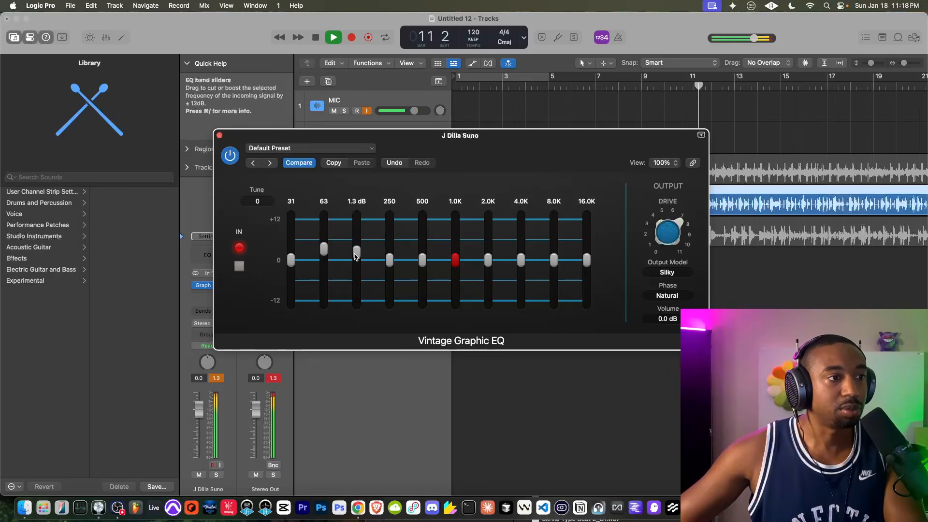
pyautogui.moveTo(355, 234); pyautogui.dragTo(355, 256)
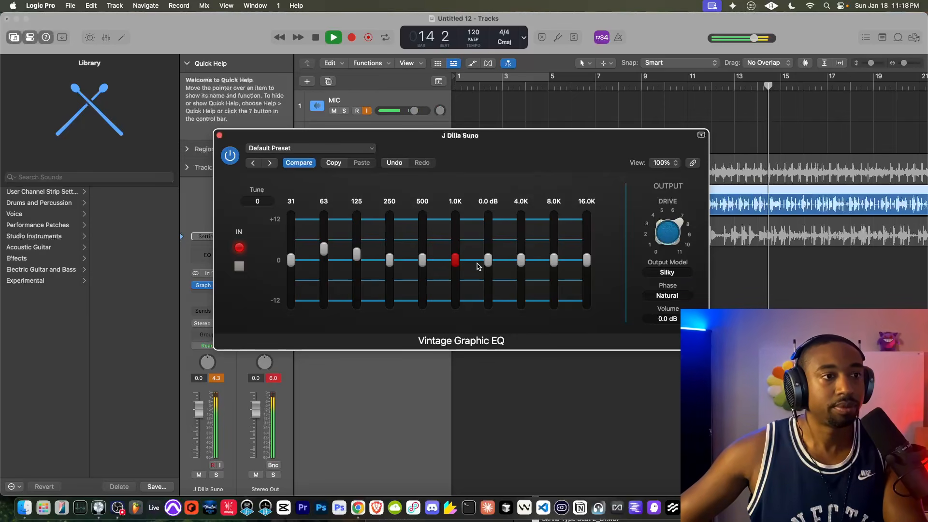
pyautogui.moveTo(554, 260)
pyautogui.mouseDown()
pyautogui.moveTo(586, 253)
pyautogui.moveTo(554, 256)
pyautogui.mouseUp()
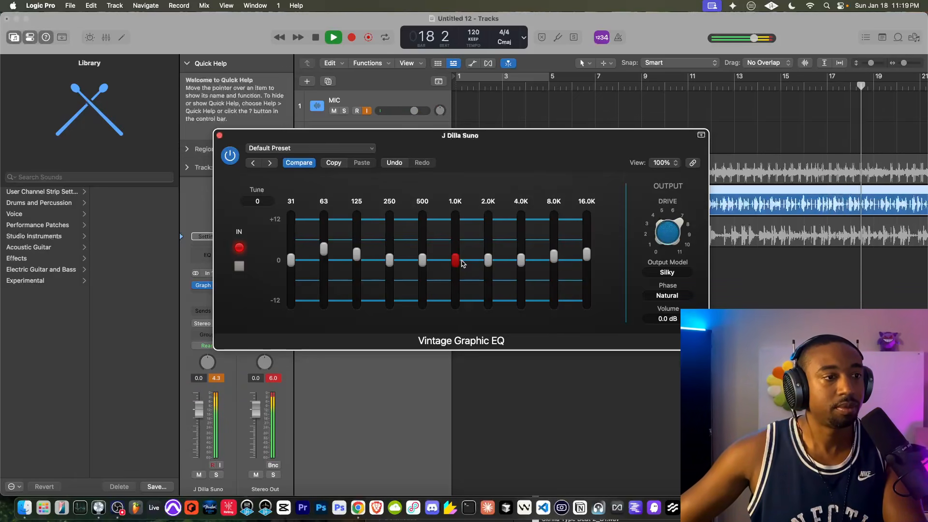
# - Compare peak levels with the Graphic EQ bypassed and active, and lower its output volume to -4.0 dB
pyautogui.click(229, 156)
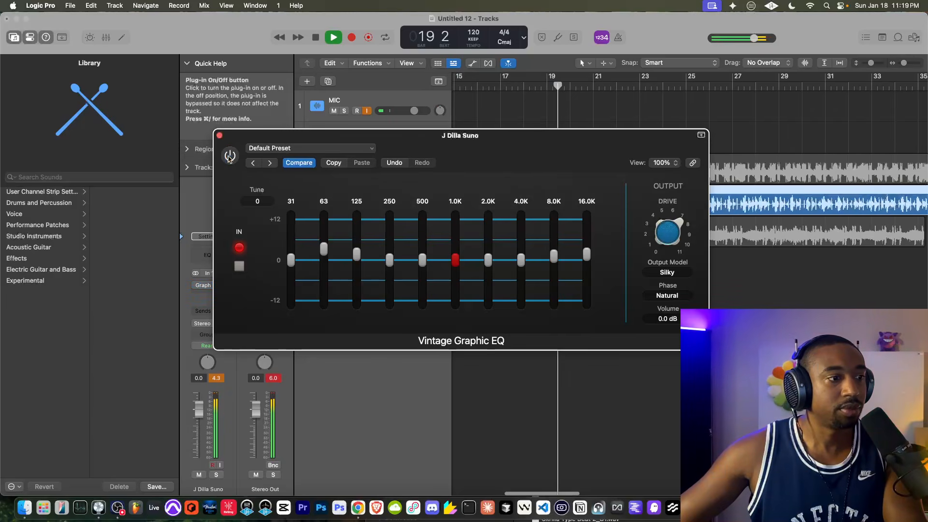
pyautogui.click(243, 372)
pyautogui.press('space')
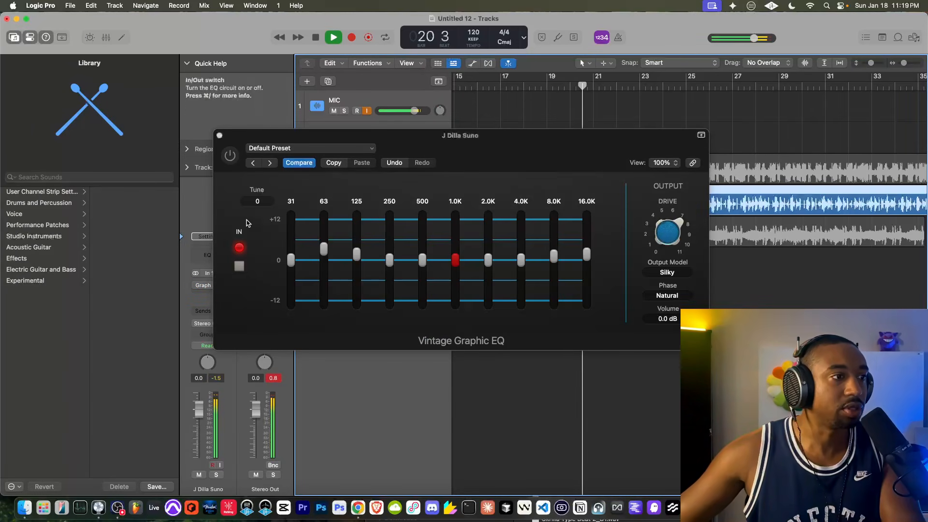
pyautogui.click(231, 160)
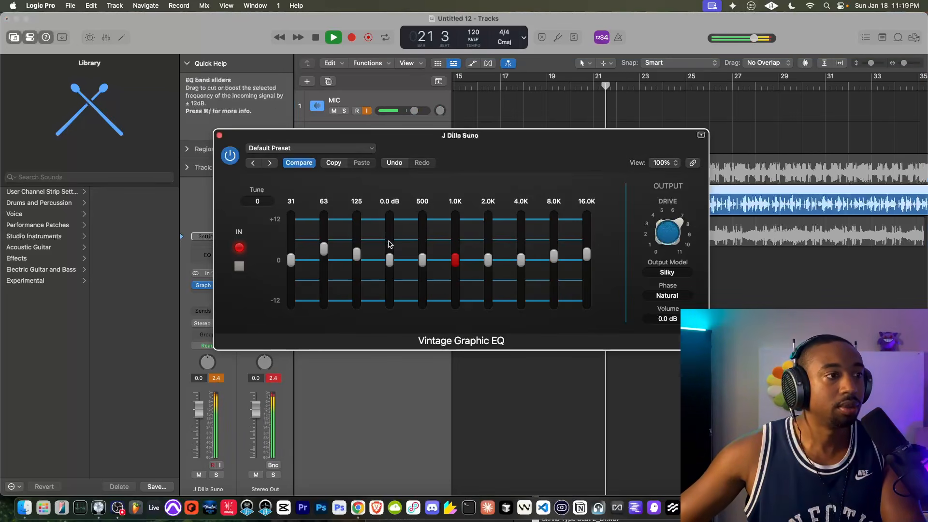
pyautogui.press('space')
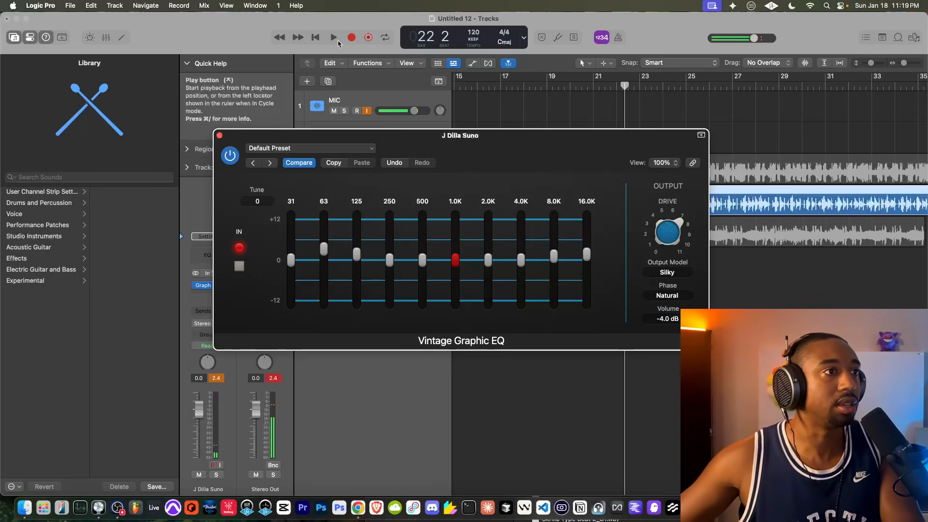
# - Replay the J Dilla Suno track from the start and toggle the Graphic EQ's bypass for a level-matched comparison
pyautogui.press('Return')
pyautogui.press('space')
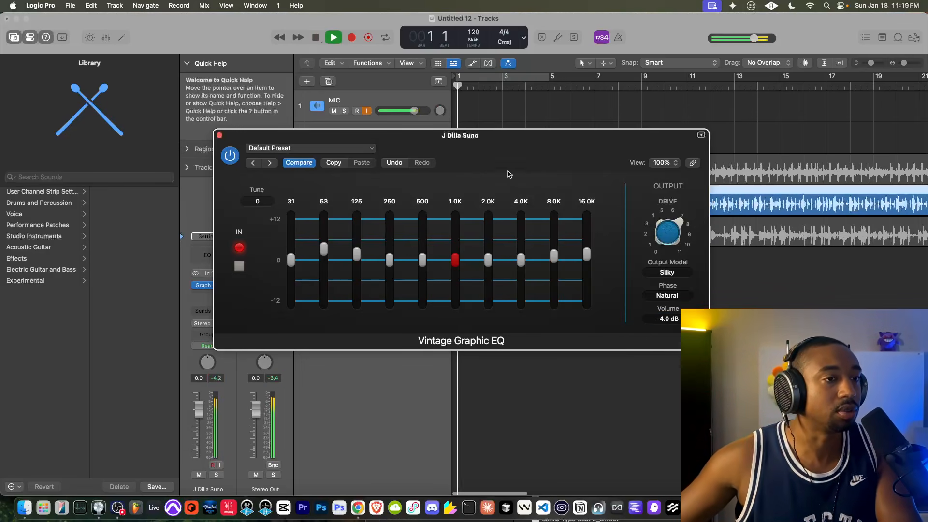
pyautogui.click(231, 156)
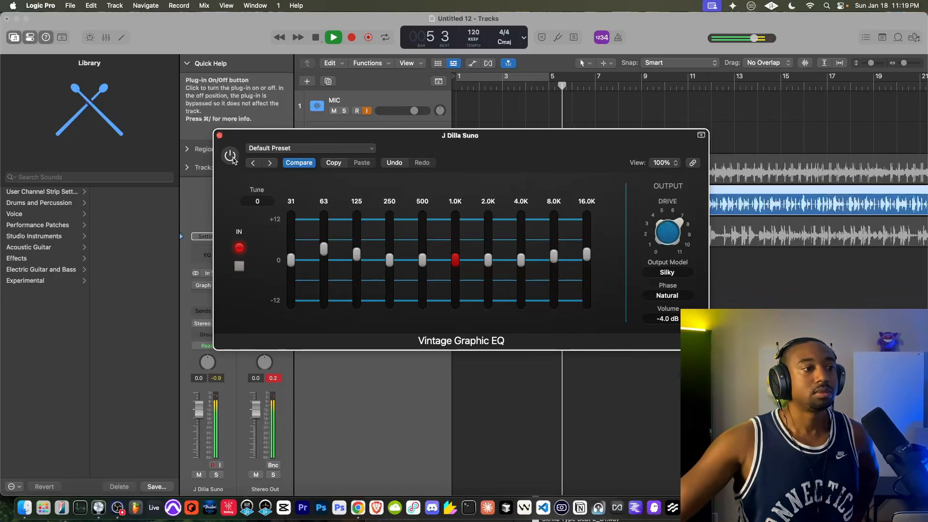
pyautogui.click(231, 156)
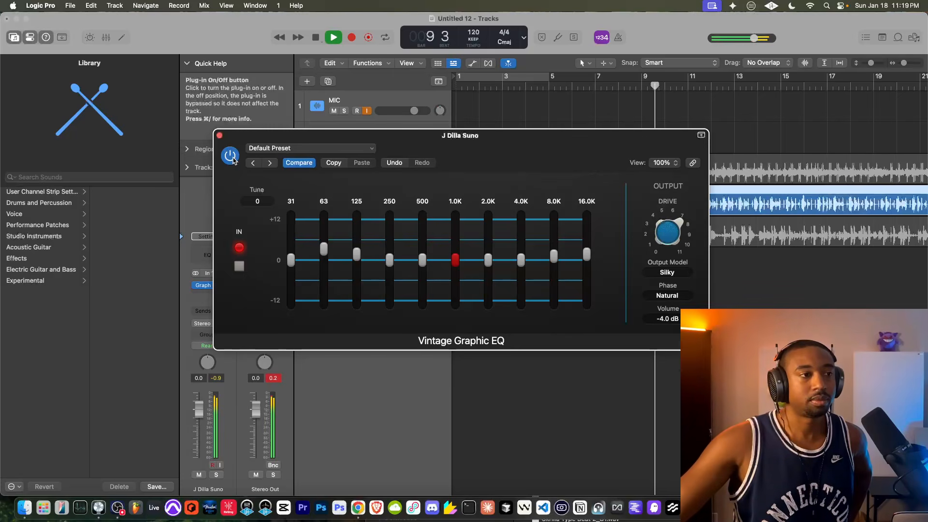
pyautogui.click(232, 160)
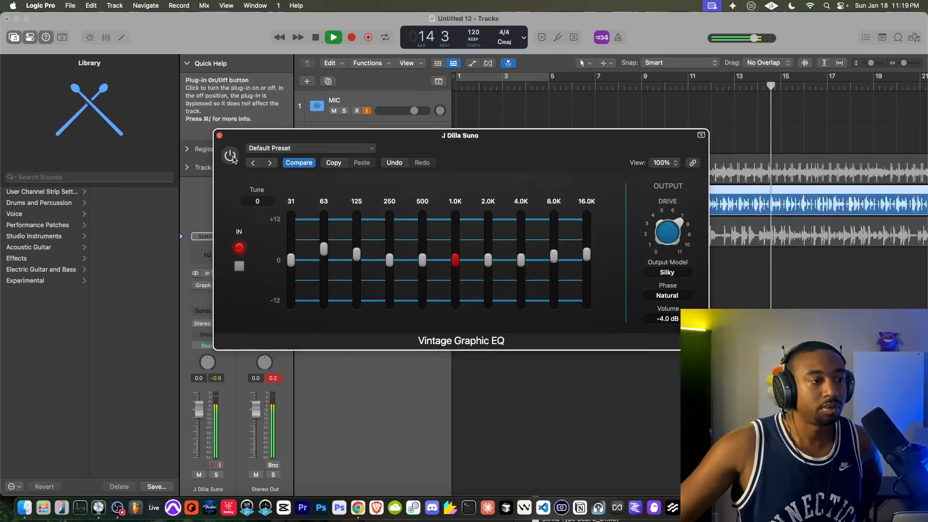
# - Re-enable the Graphic EQ, slightly boost its 31 Hz band during playback, and stop
pyautogui.click(231, 156)
pyautogui.moveTo(291, 260); pyautogui.dragTo(290, 255)
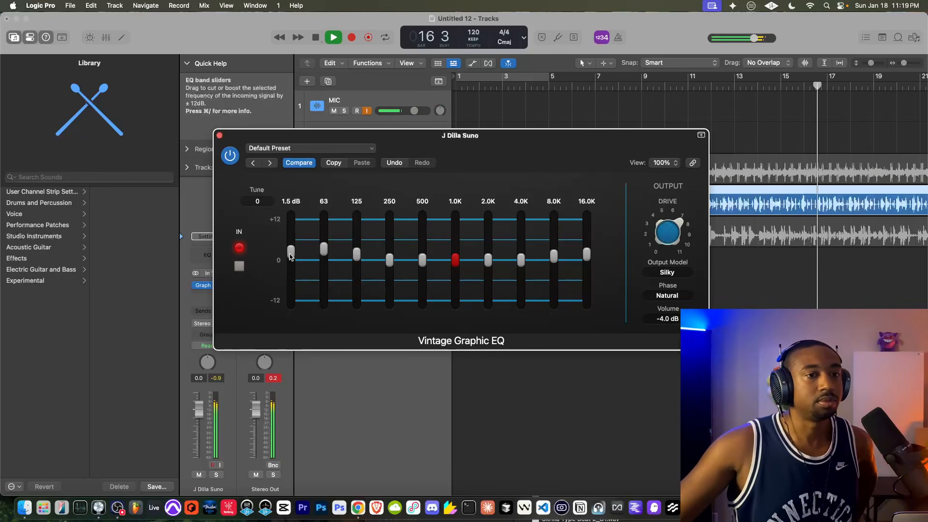
pyautogui.moveTo(290, 256); pyautogui.dragTo(291, 259)
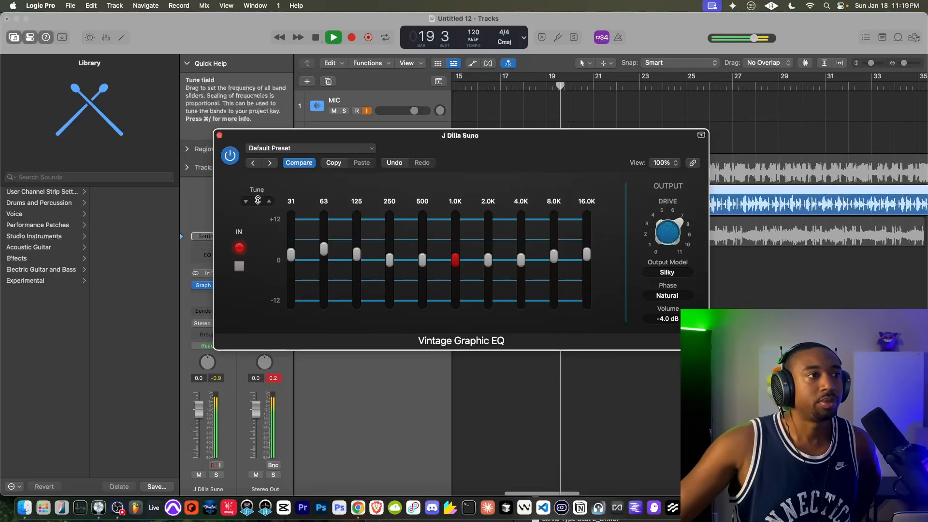
pyautogui.press('space')
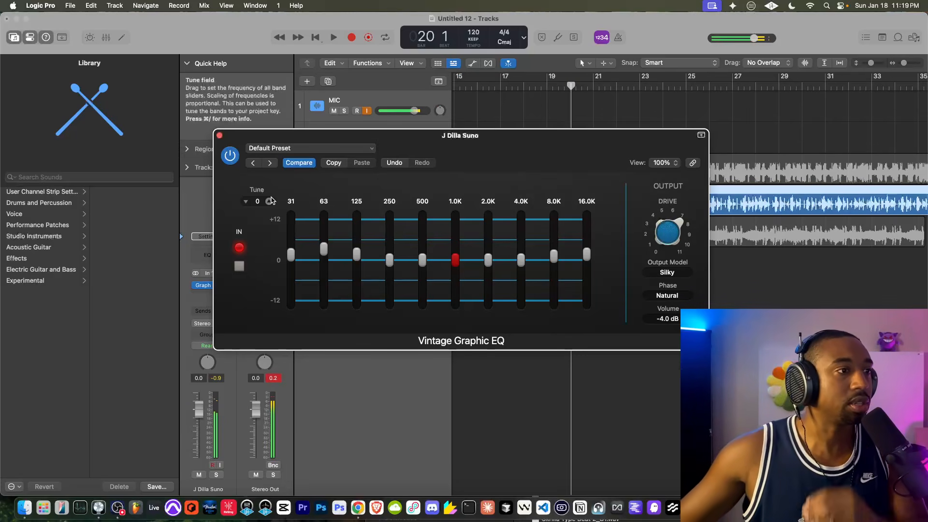
# - Set the Graphic EQ's Tune to +3 and resume playback, comparing the retuned bands with bypass
pyautogui.moveTo(255, 201); pyautogui.dragTo(255, 208)
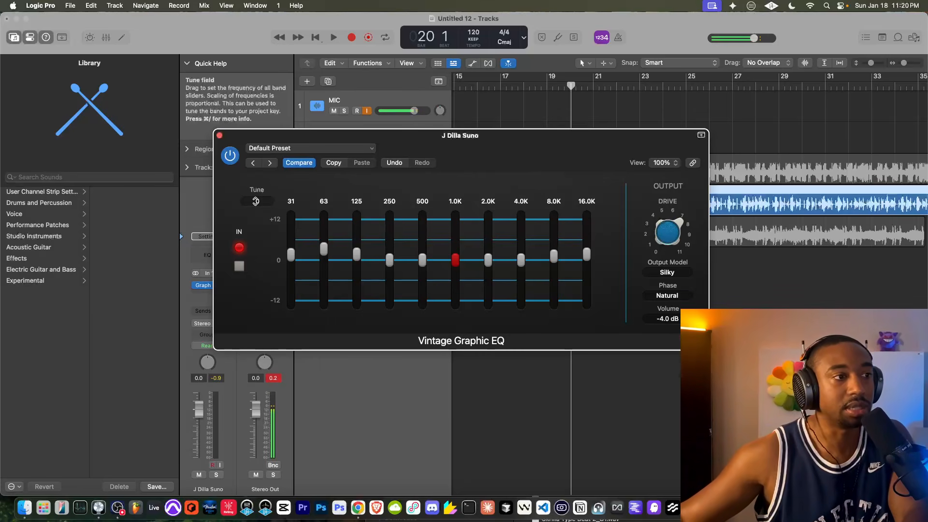
pyautogui.moveTo(256, 199); pyautogui.dragTo(256, 205)
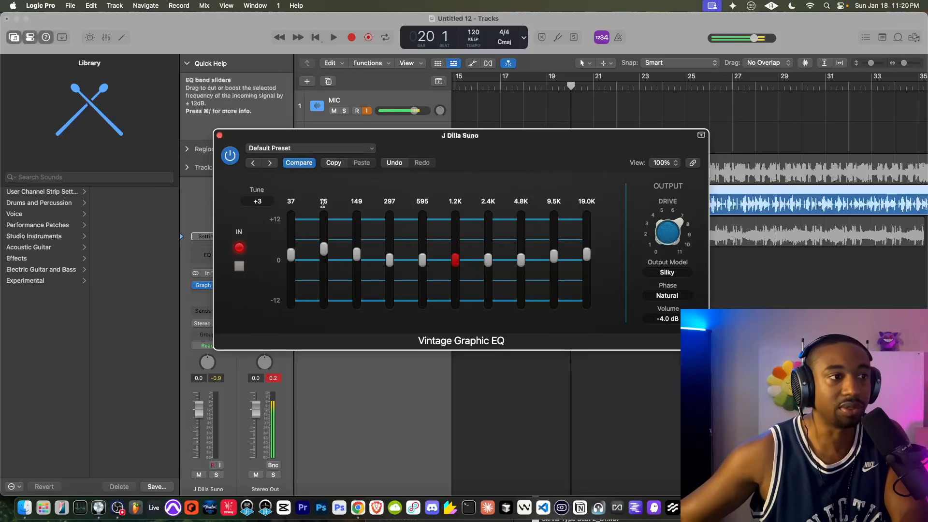
pyautogui.press('space')
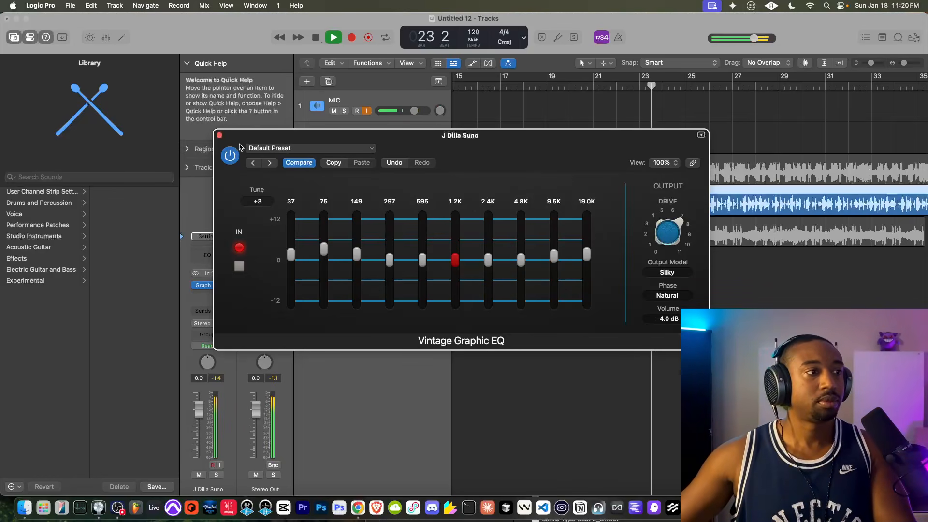
pyautogui.click(231, 155)
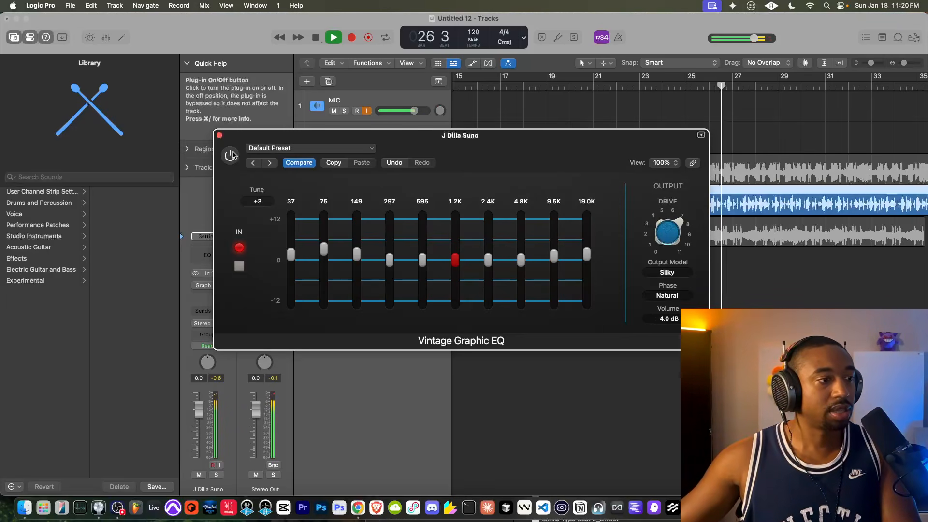
pyautogui.click(231, 154)
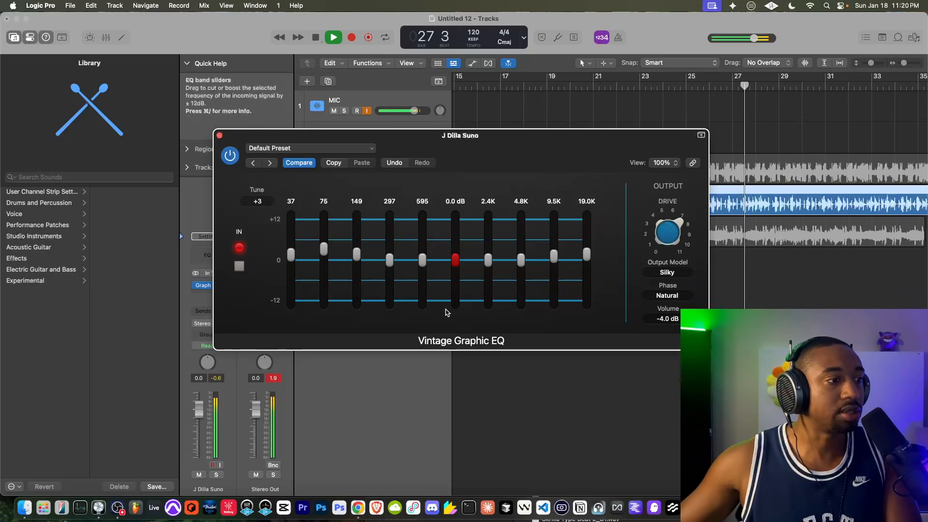
# - Reset the channel's peak level reading and set the Graphic EQ's output volume to -2.5 dB
pyautogui.click(218, 379)
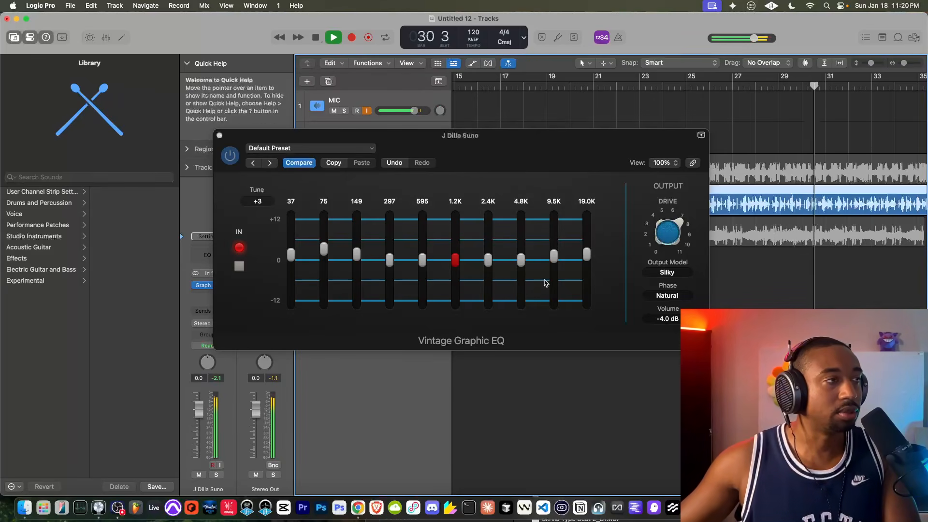
pyautogui.doubleClick(675, 313)
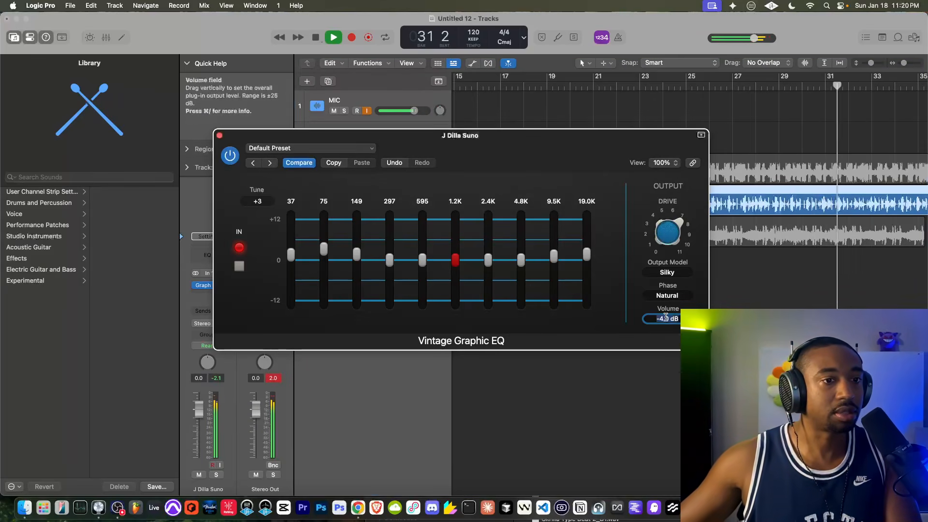
pyautogui.press('BackSpace')
pyautogui.write('-2.5')
pyautogui.press('Return')
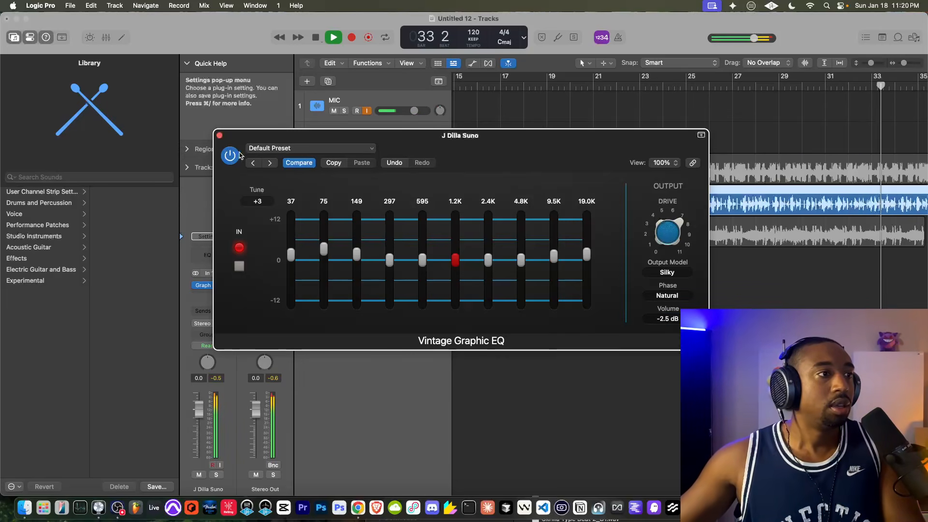
# - Replay from the start, set the Graphic EQ's phase to Linear, and compare it with bypass
pyautogui.press('Return')
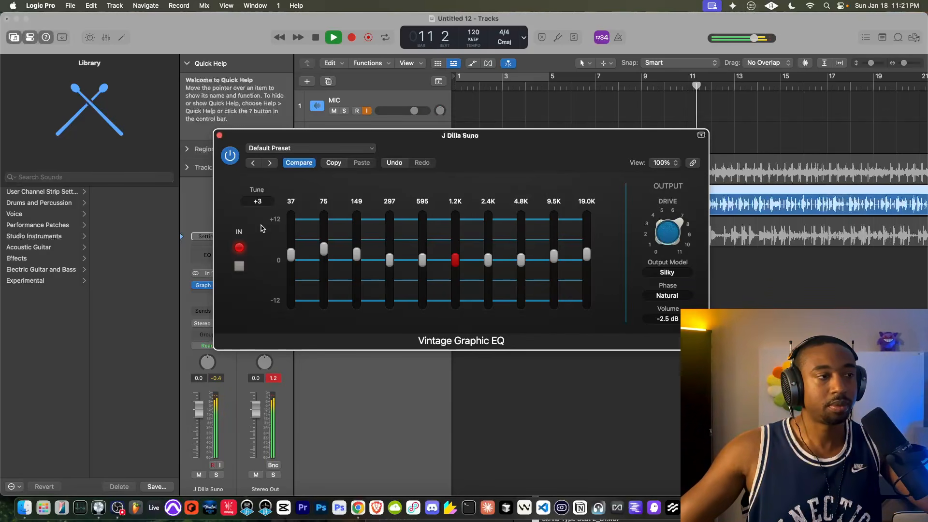
pyautogui.click(667, 295)
pyautogui.click(665, 308)
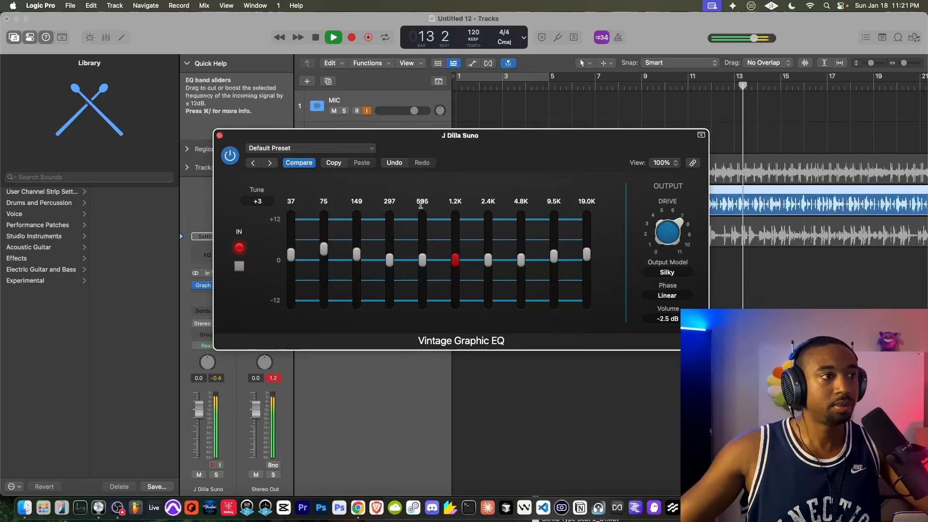
pyautogui.click(232, 160)
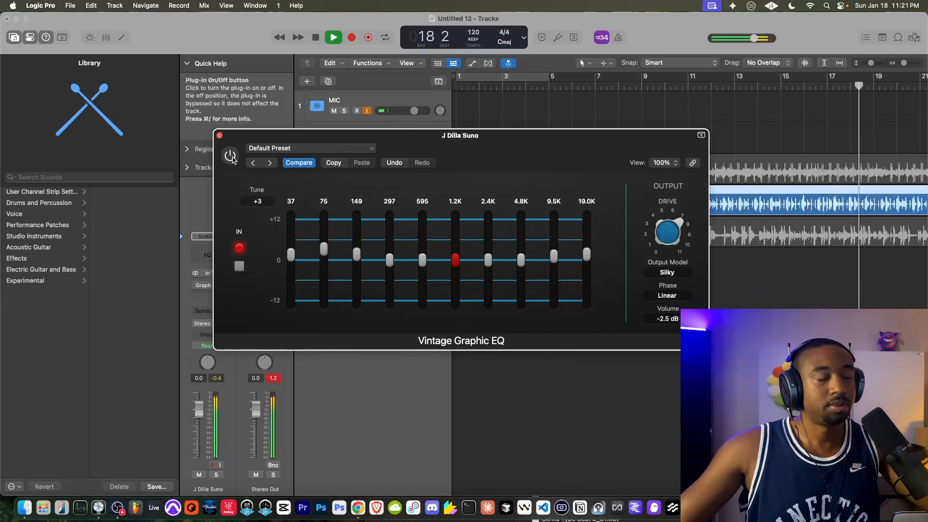
pyautogui.click(231, 157)
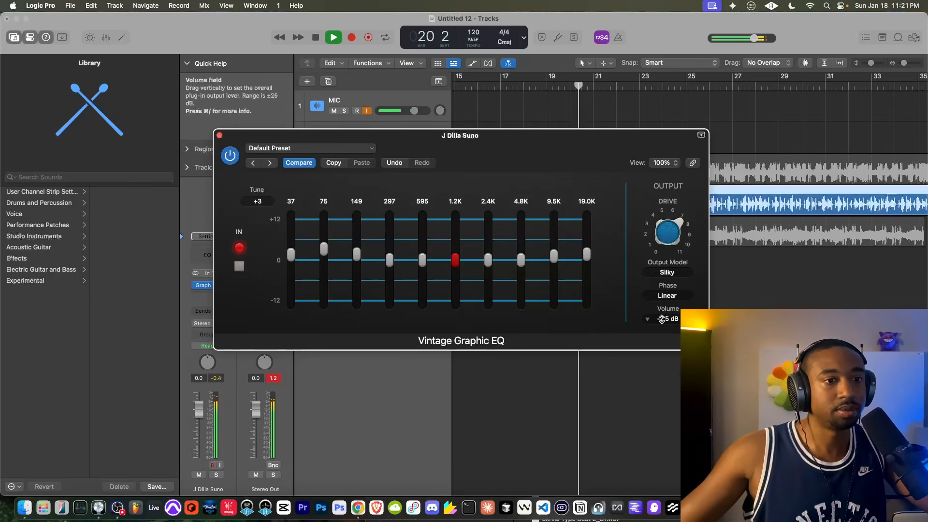
# - Raise the Graphic EQ's output volume to -2.1 dB and set the drive to 6.5
pyautogui.moveTo(660, 318); pyautogui.dragTo(660, 317)
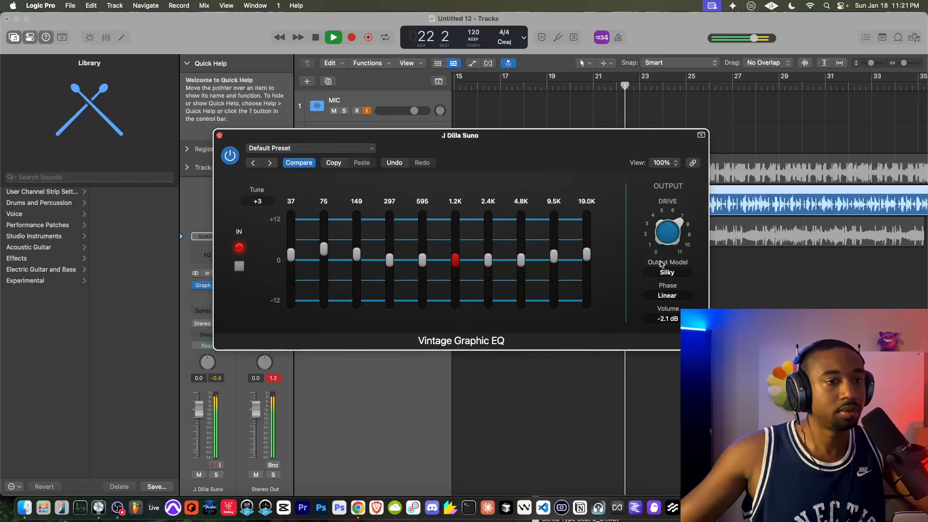
pyautogui.moveTo(666, 232)
pyautogui.moveTo(667, 232)
pyautogui.mouseDown()
pyautogui.moveTo(668, 187)
pyautogui.moveTo(661, 230)
pyautogui.moveTo(660, 222)
pyautogui.mouseUp()
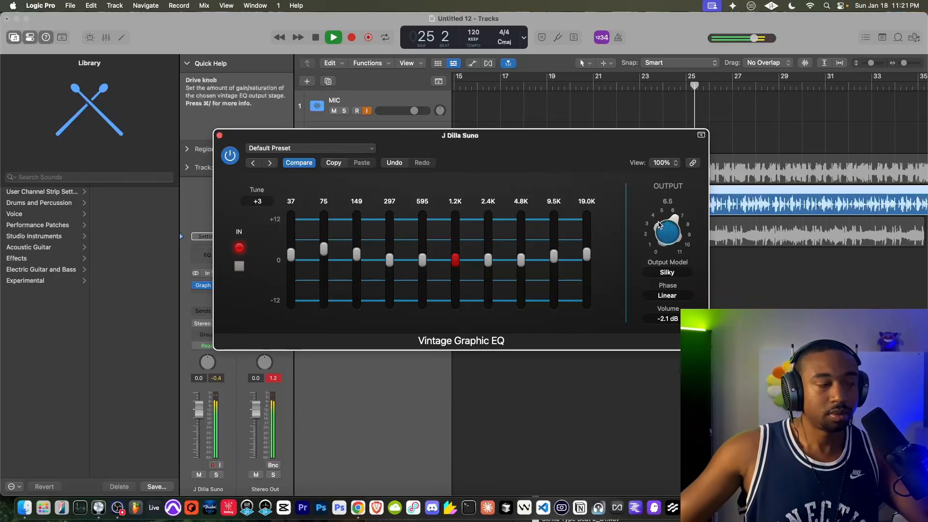
# - Bypass the Graphic EQ, replay the track from bar 1, and re-enable it to hear the difference
pyautogui.click(226, 158)
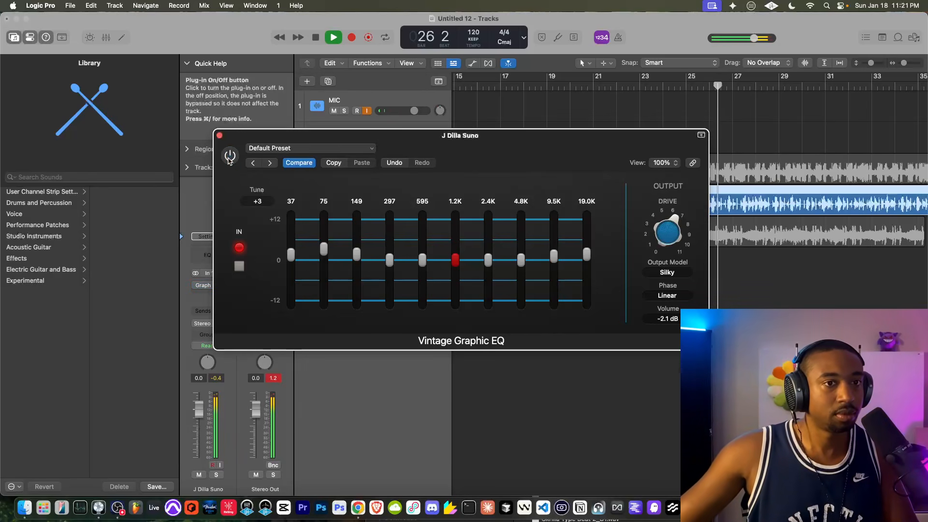
pyautogui.press('space')
pyautogui.click(315, 37)
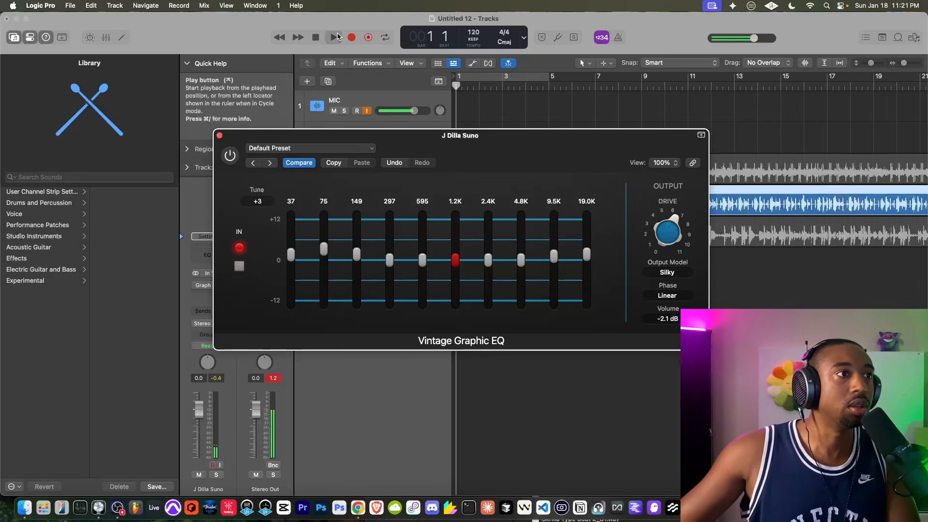
pyautogui.press('space')
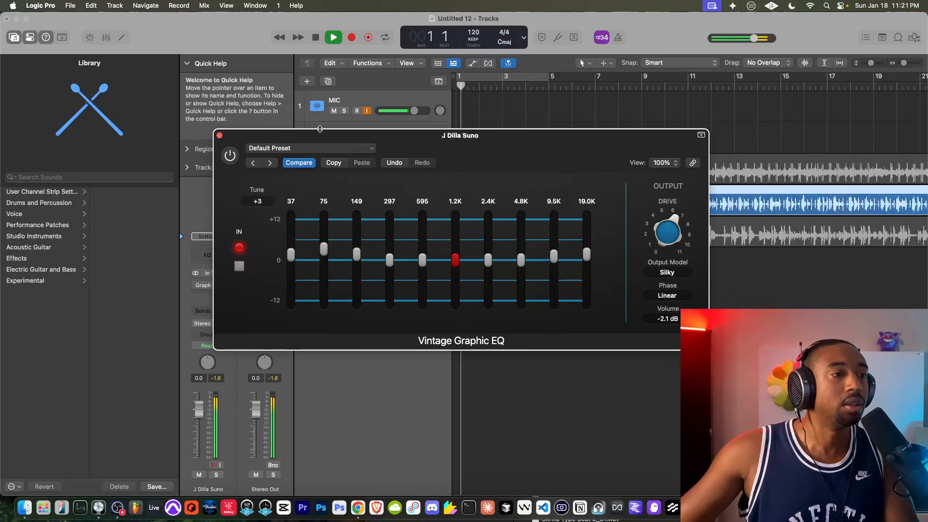
pyautogui.click(230, 155)
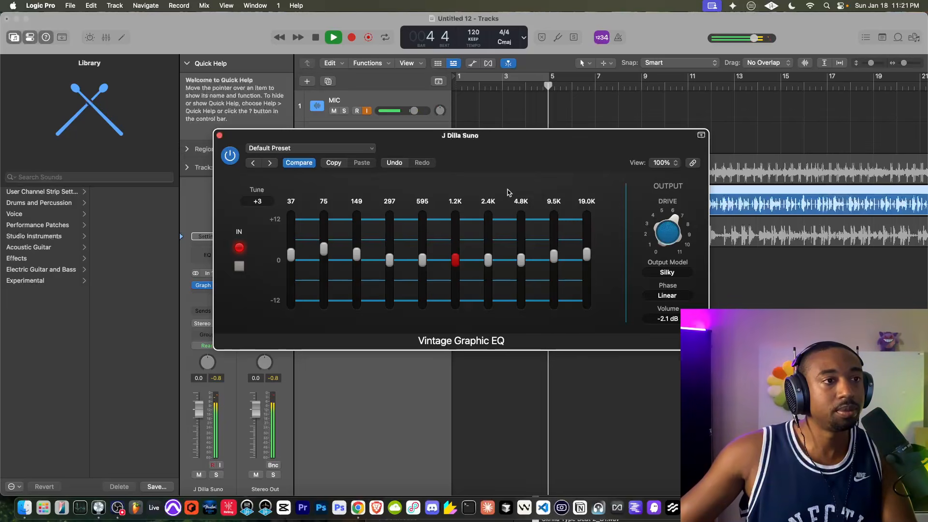
# - Try an output drive of 8.8 and compare the saturated sound with the Graphic EQ bypassed
pyautogui.moveTo(663, 238)
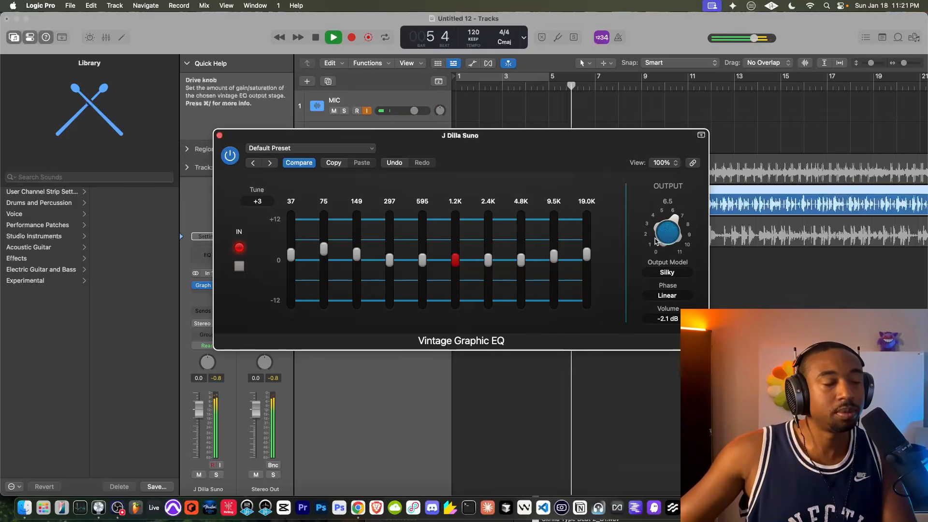
pyautogui.moveTo(662, 239); pyautogui.dragTo(662, 220)
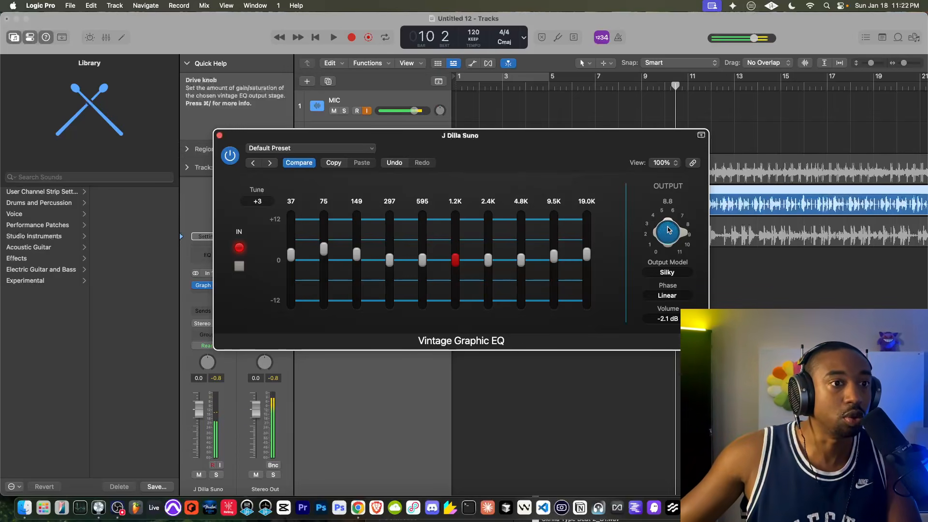
pyautogui.click(230, 155)
pyautogui.press('space')
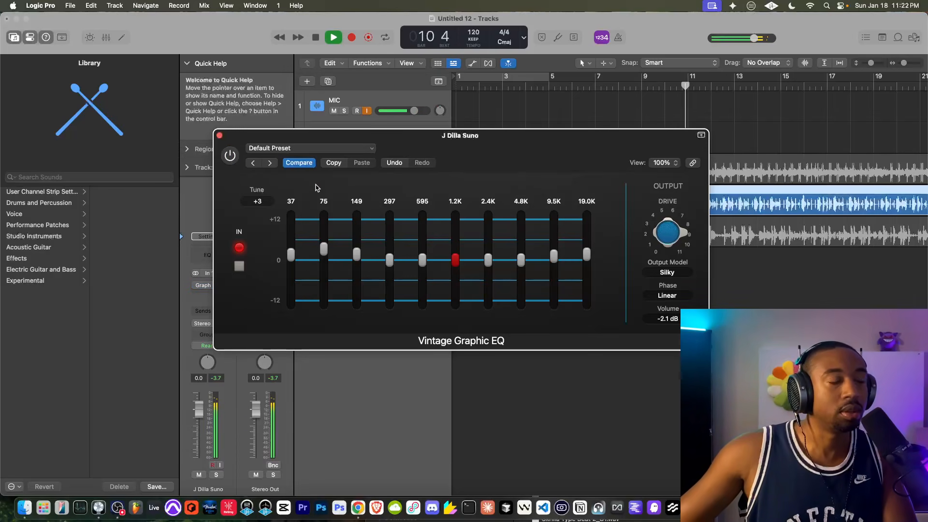
pyautogui.click(231, 159)
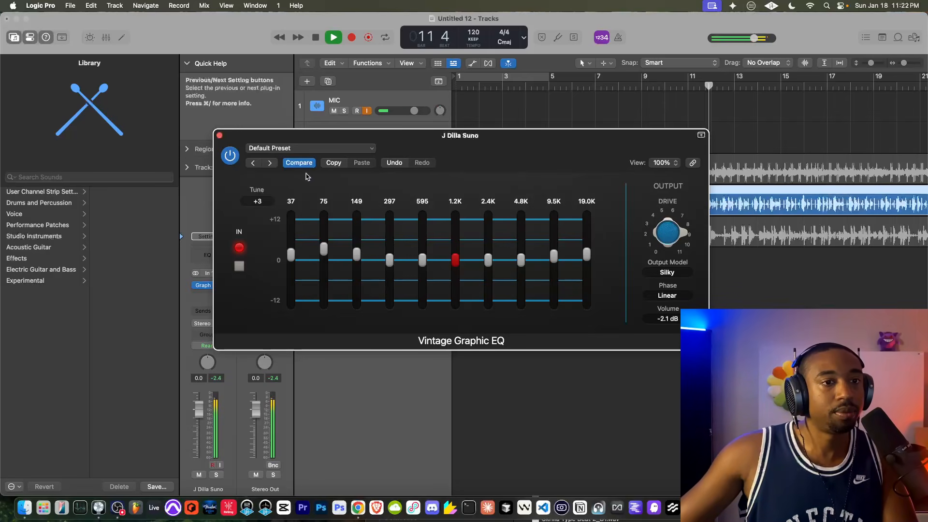
# - Lower the output drive to about 6, check it against bypass, and stop playback and close the Graphic EQ
pyautogui.moveTo(666, 234); pyautogui.dragTo(653, 263)
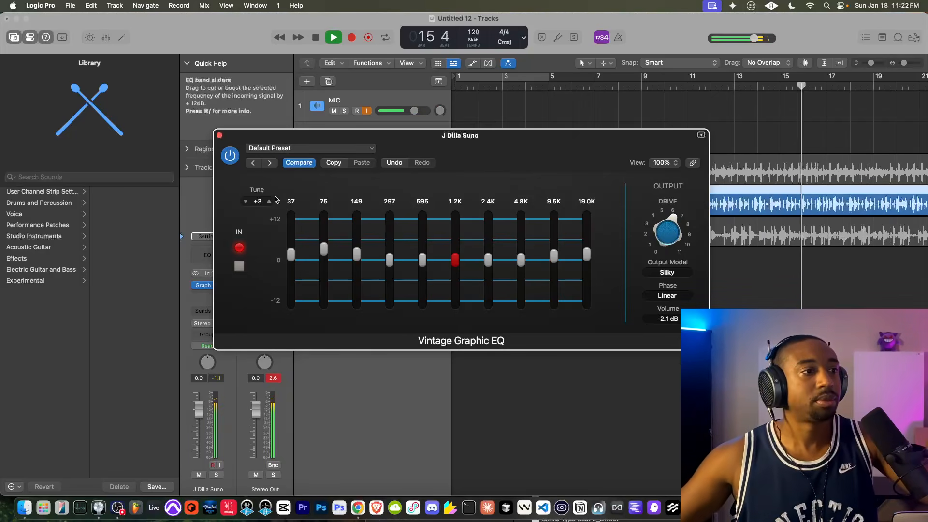
pyautogui.click(230, 156)
pyautogui.click(230, 156)
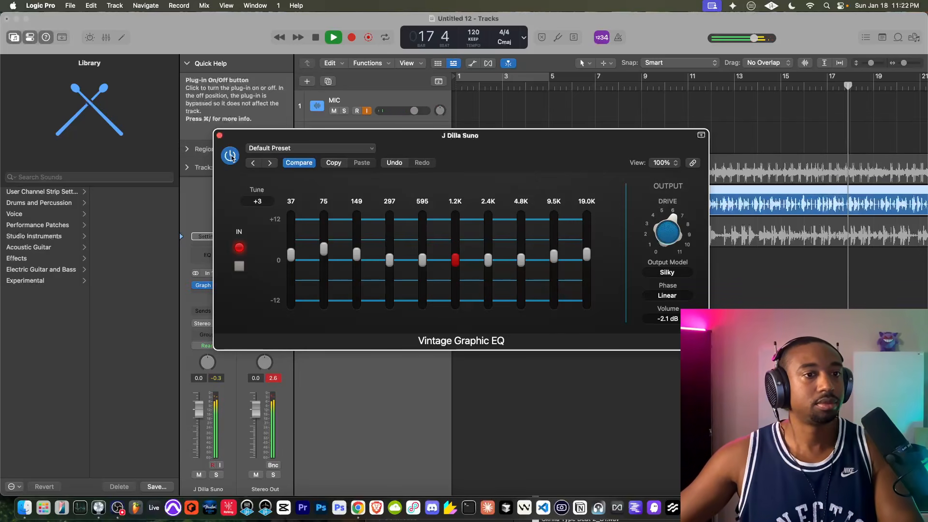
pyautogui.press('space')
pyautogui.click(219, 135)
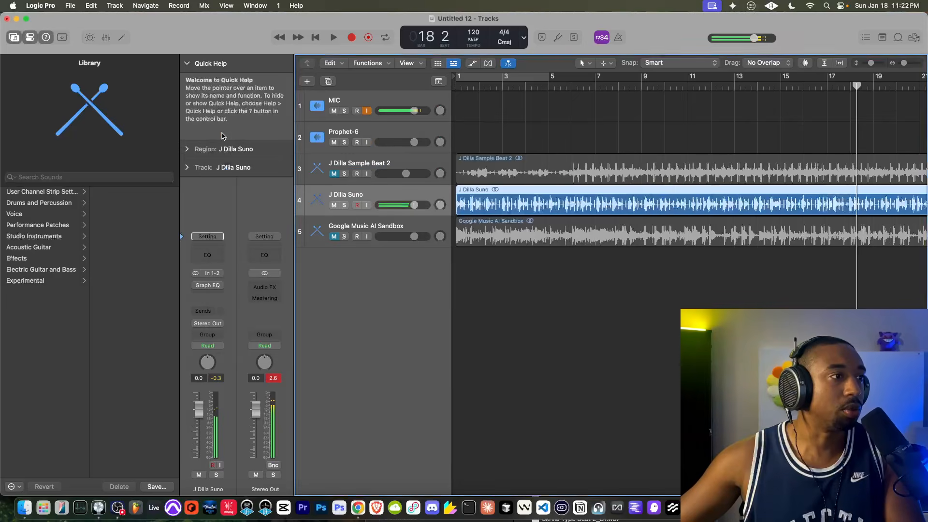
# - Unmute the Google Music AI Sandbox track, mute J Dilla Suno, and play from bar 1
pyautogui.click(382, 233)
pyautogui.click(334, 236)
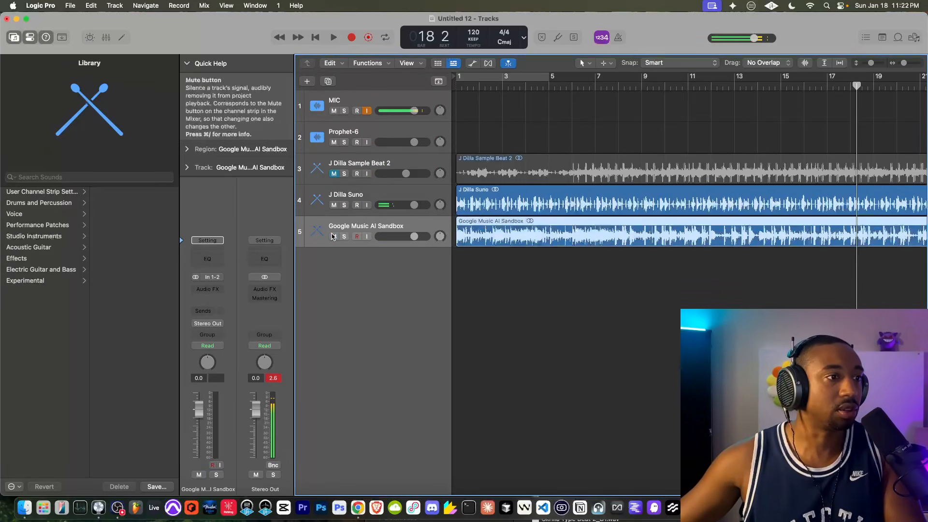
pyautogui.click(334, 205)
pyautogui.click(463, 88)
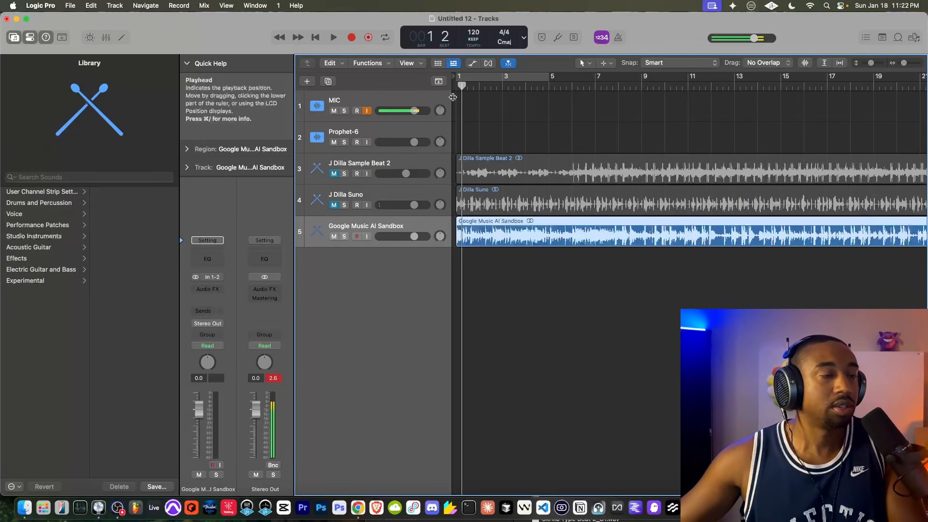
pyautogui.press('space')
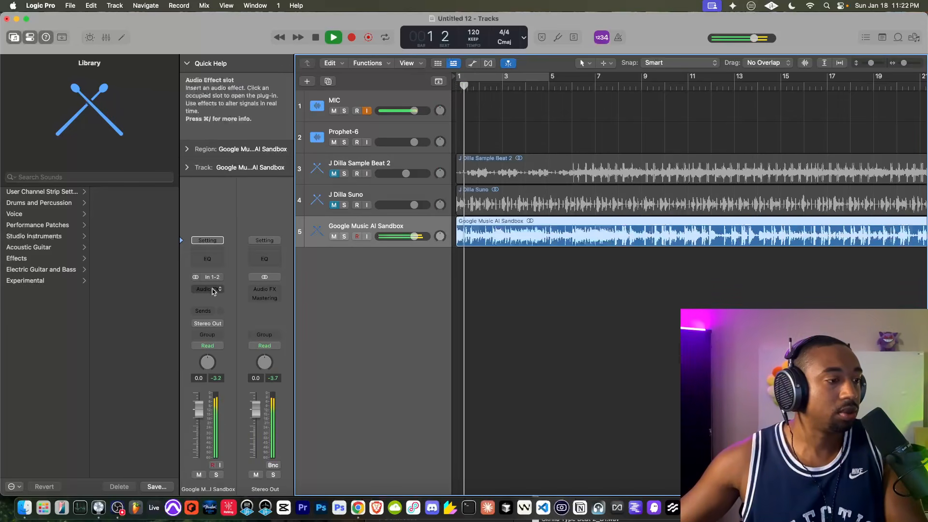
# - Insert a Vintage Tube EQ from the Vintage EQ Collection on the Google Music AI Sandbox track
pyautogui.click(213, 289)
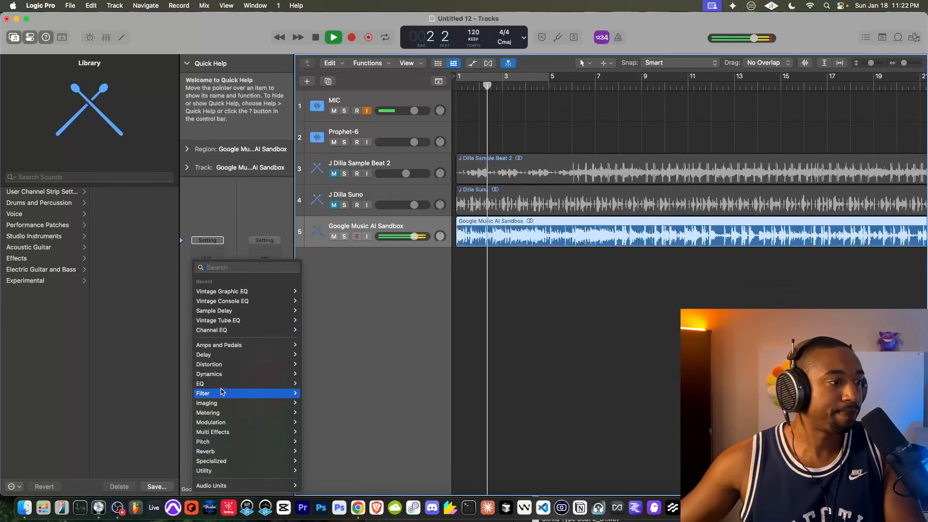
pyautogui.moveTo(265, 385)
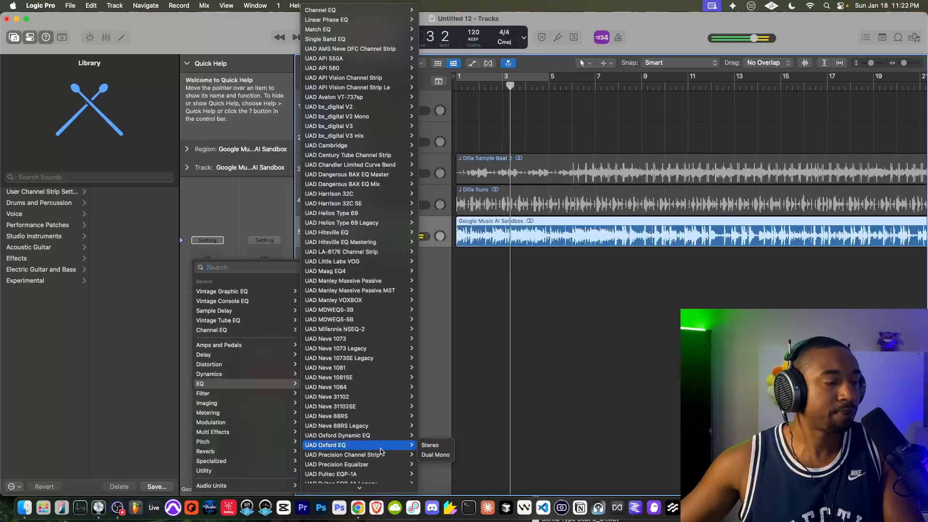
pyautogui.scroll(-10, 368, 442)
pyautogui.scroll(-2, 338, 477)
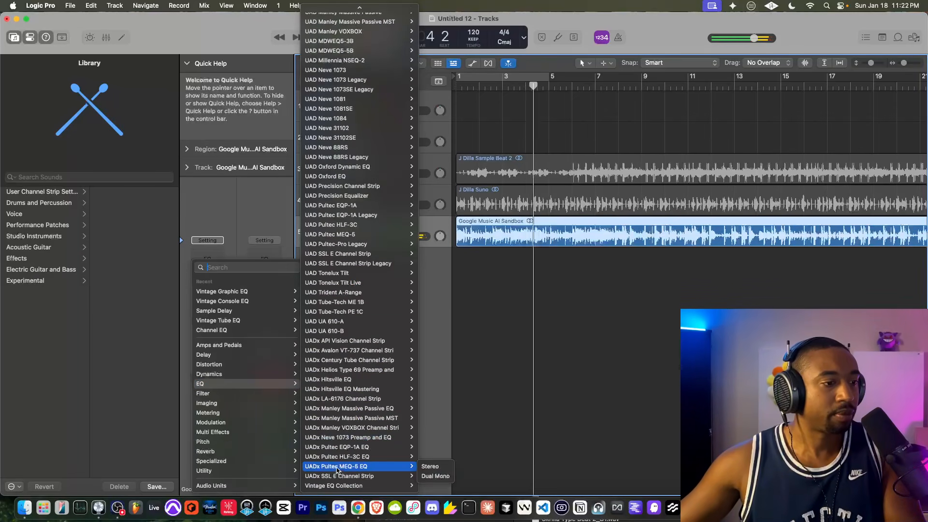
pyautogui.moveTo(349, 486)
pyautogui.click(473, 485)
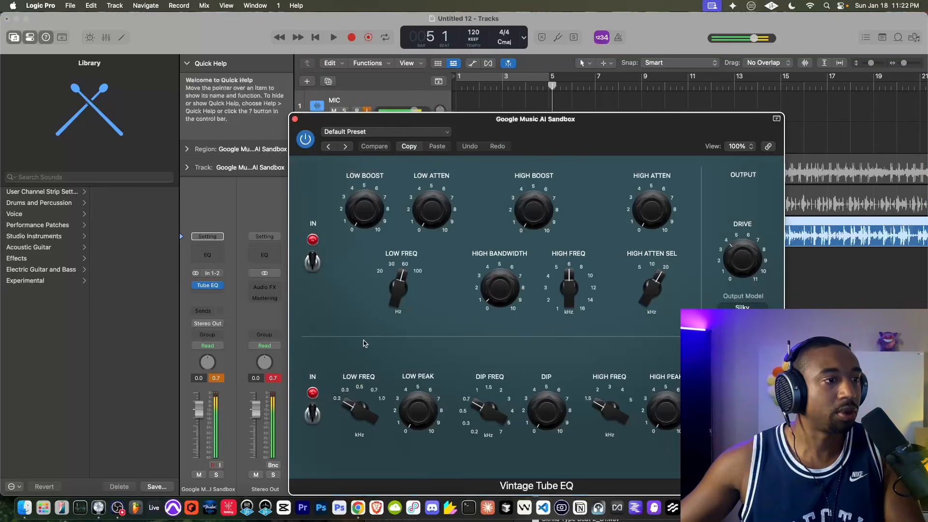
# - Play the beat and set the Tube EQ's Low Boost to about 1.7 and Low Atten to about 4.1
pyautogui.moveTo(546, 124); pyautogui.dragTo(391, 109)
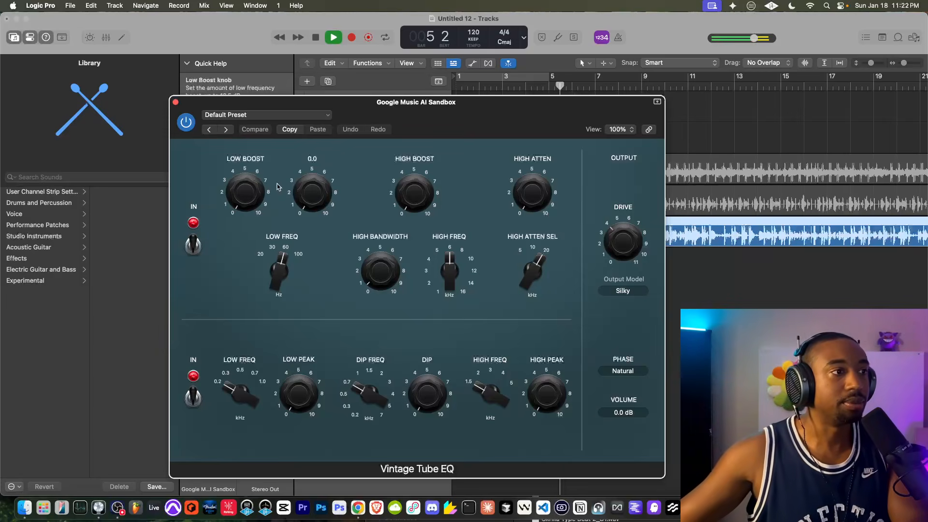
pyautogui.moveTo(249, 168); pyautogui.dragTo(249, 158)
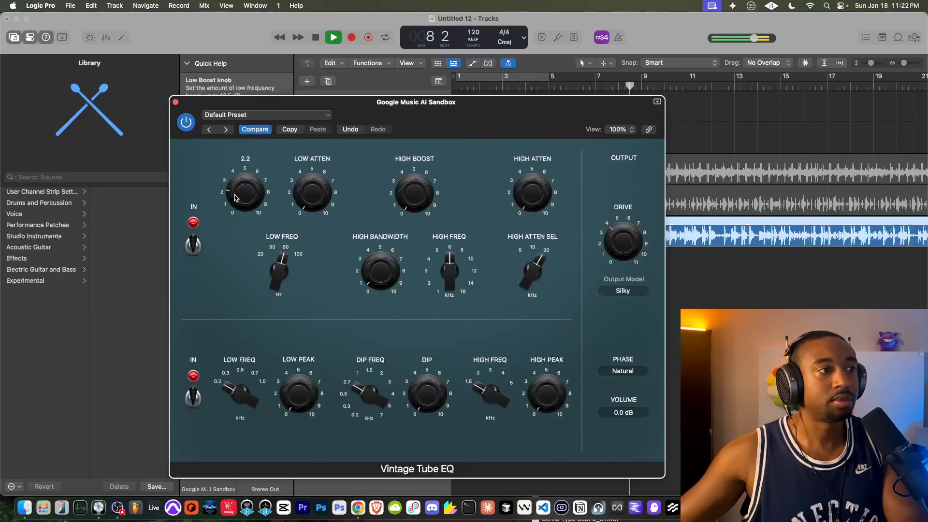
pyautogui.moveTo(235, 199)
pyautogui.mouseDown()
pyautogui.moveTo(230, 178)
pyautogui.moveTo(233, 214)
pyautogui.moveTo(229, 201)
pyautogui.mouseUp()
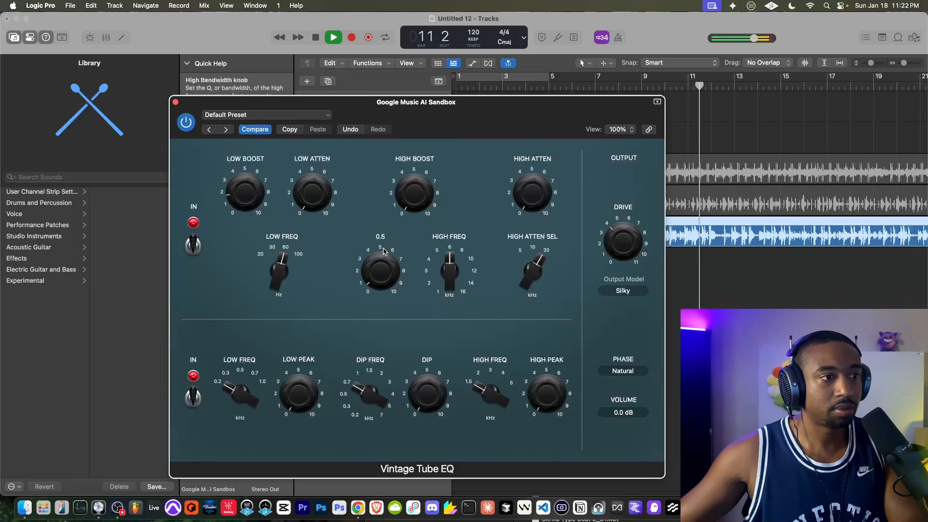
pyautogui.moveTo(324, 215); pyautogui.dragTo(312, 196)
pyautogui.press('space')
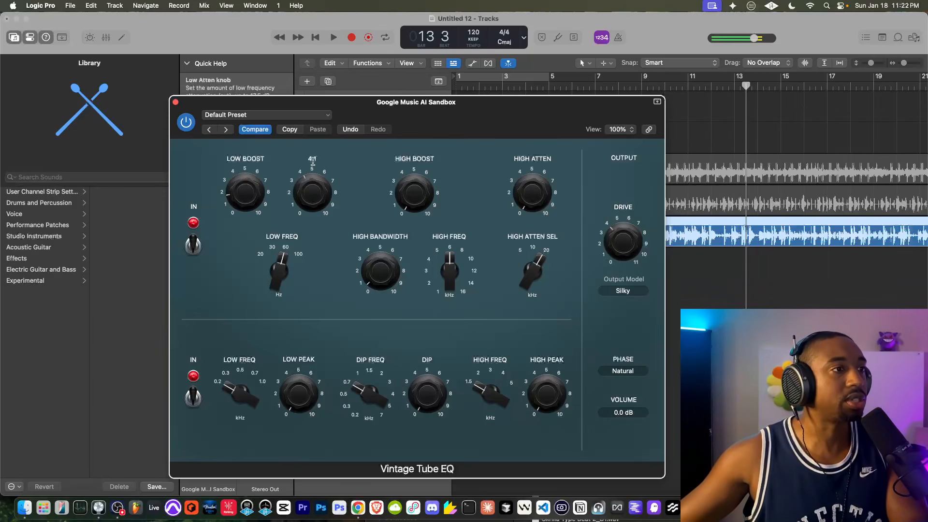
# - Replay from bar 1, audition higher output drive with the Silky model, and switch the Output Model to Punchy
pyautogui.click(318, 37)
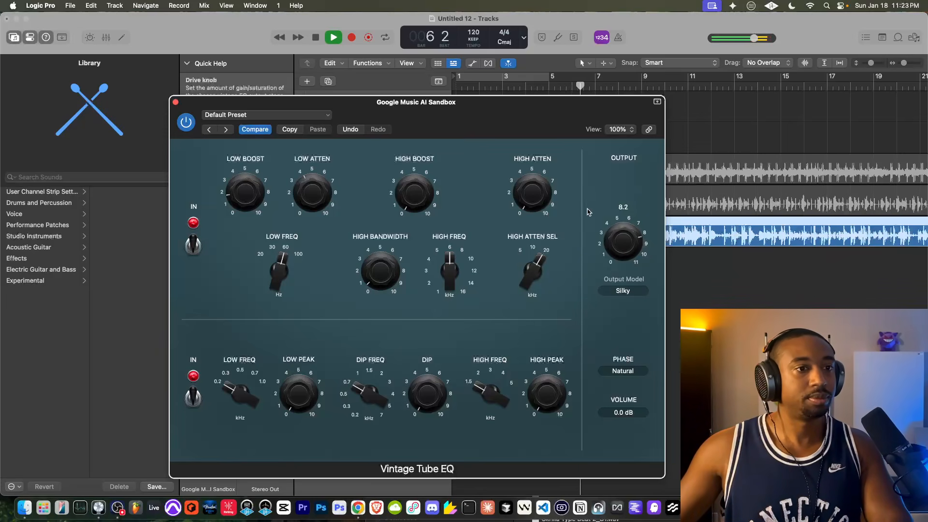
pyautogui.moveTo(590, 276); pyautogui.dragTo(590, 251)
pyautogui.click(623, 291)
pyautogui.click(626, 292)
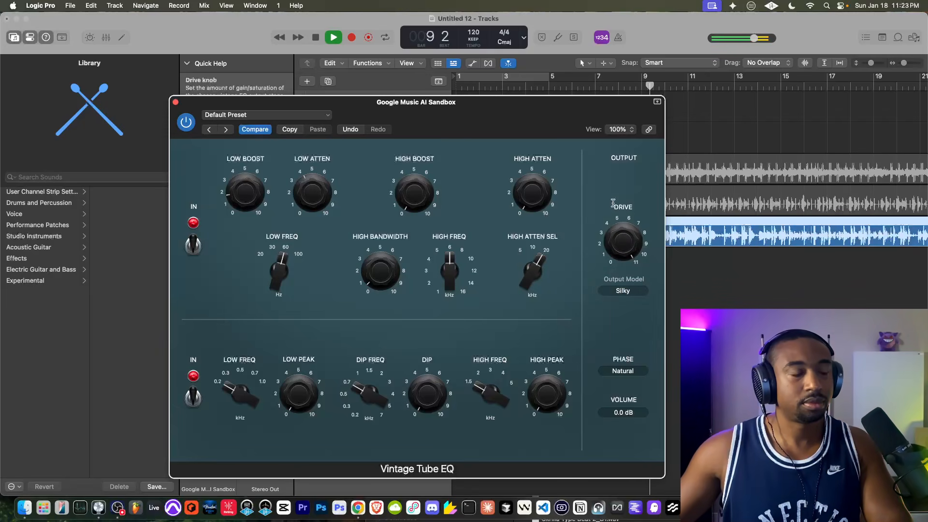
pyautogui.click(616, 292)
pyautogui.click(628, 302)
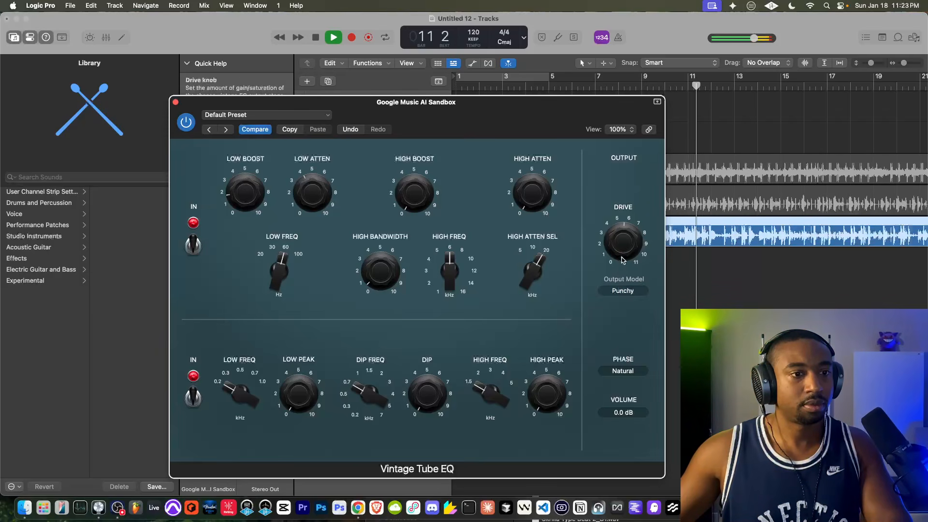
# - Set the phase to Linear and the output drive to about 5.9, stop playback, and uncover the timeline ruler
pyautogui.click(622, 371)
pyautogui.click(623, 382)
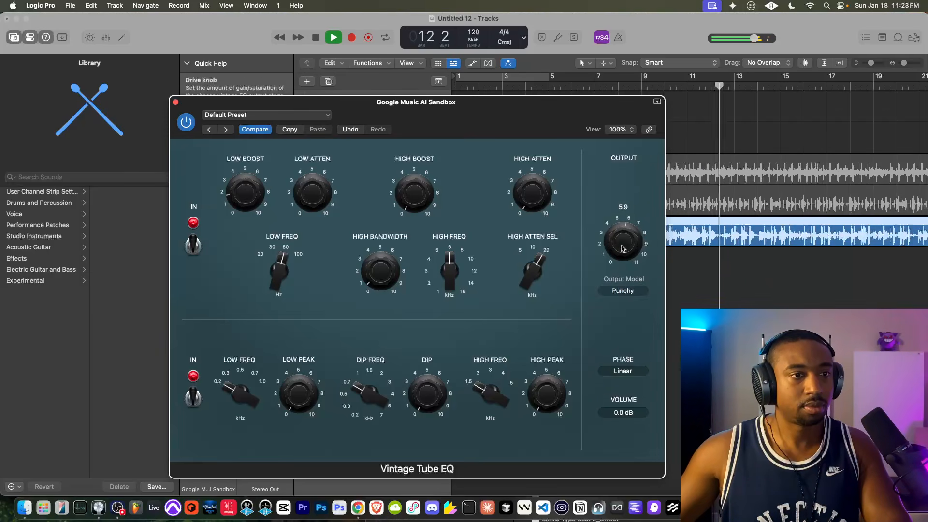
pyautogui.moveTo(619, 239); pyautogui.dragTo(609, 301)
pyautogui.press('space')
pyautogui.moveTo(631, 102); pyautogui.dragTo(627, 144)
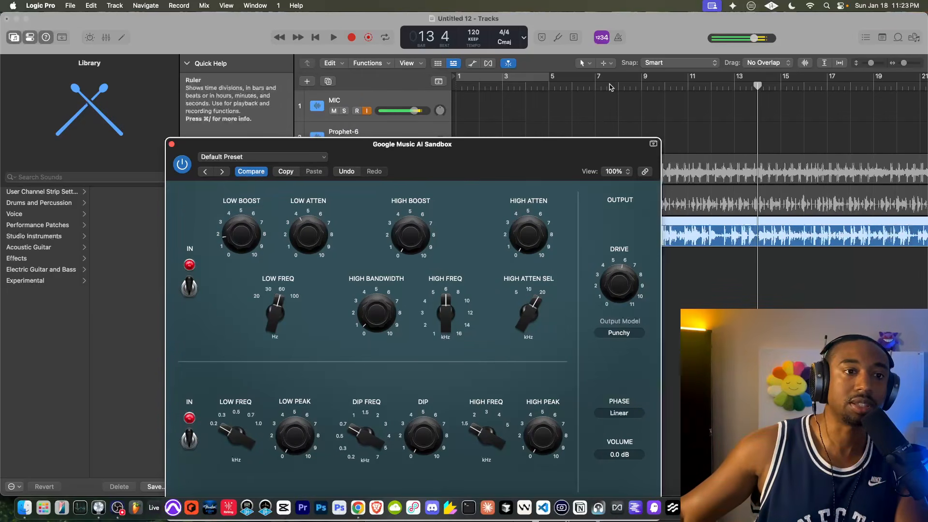
# - Play from about bar 5 and set High Boost to about 5.5 with High Freq at about 10 kHz
pyautogui.click(609, 86)
pyautogui.click(563, 86)
pyautogui.press('space')
pyautogui.moveTo(557, 166); pyautogui.dragTo(558, 119)
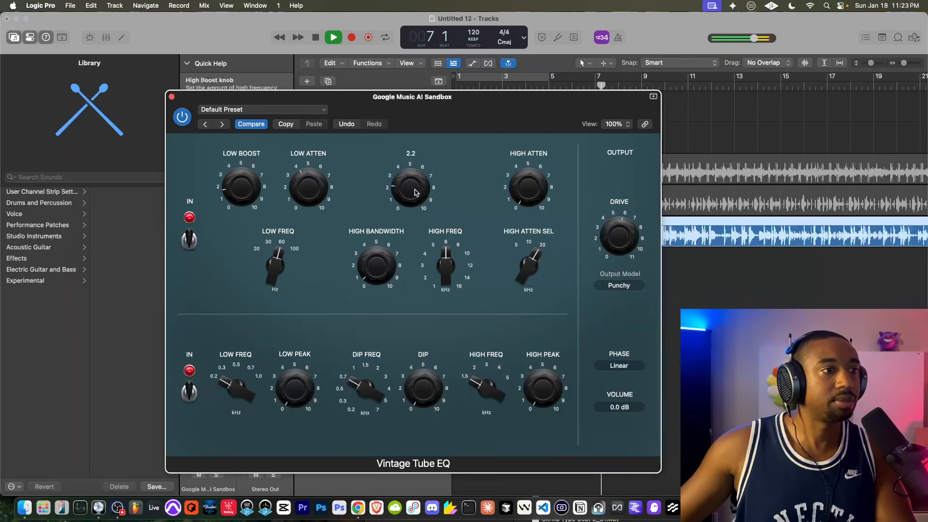
pyautogui.scroll(2, 415, 197)
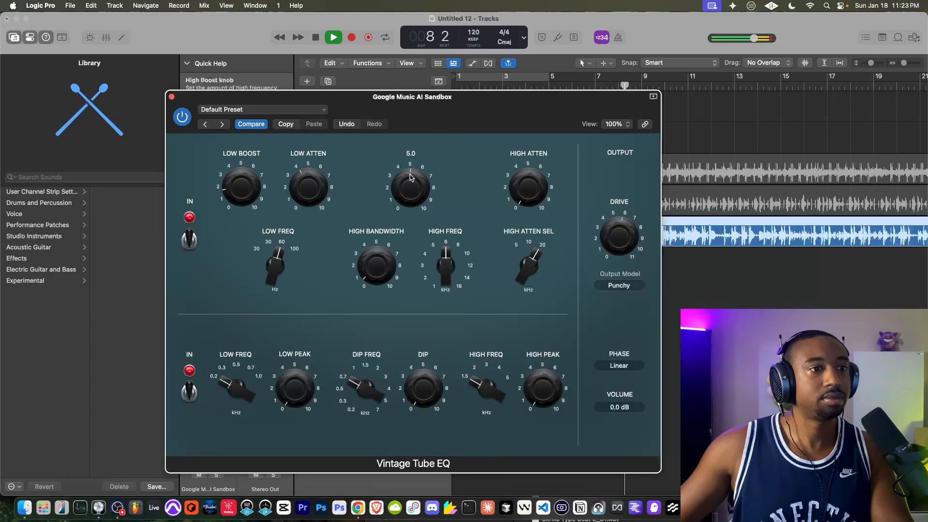
pyautogui.moveTo(409, 178); pyautogui.dragTo(409, 171)
pyautogui.moveTo(449, 250); pyautogui.dragTo(451, 237)
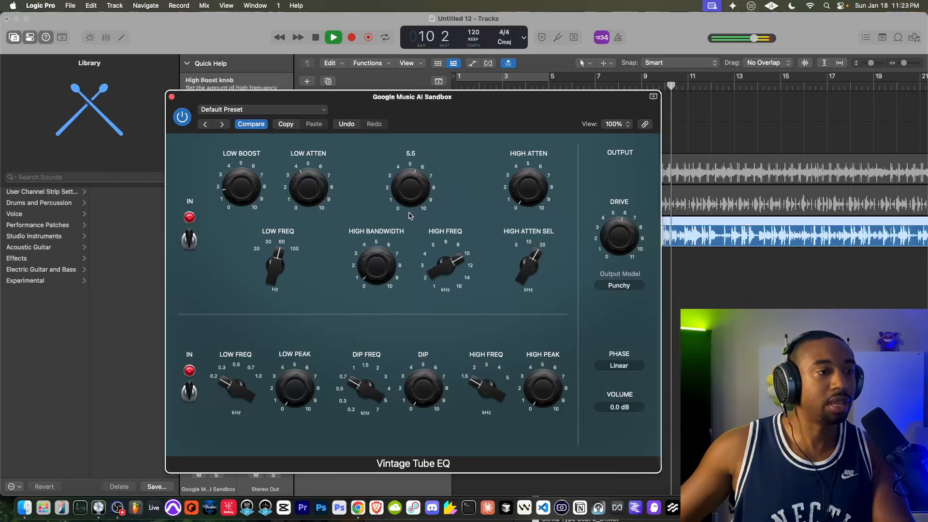
# - Refine the high band to about 10 kHz with a High Boost of about 4.2 and a High Bandwidth of about 3.7
pyautogui.press('space')
pyautogui.moveTo(445, 260); pyautogui.dragTo(432, 283)
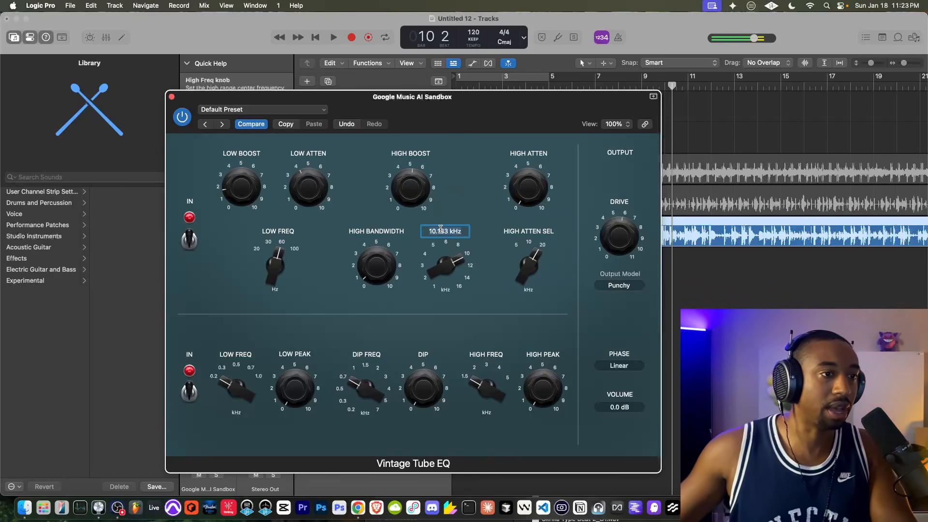
pyautogui.press('Return')
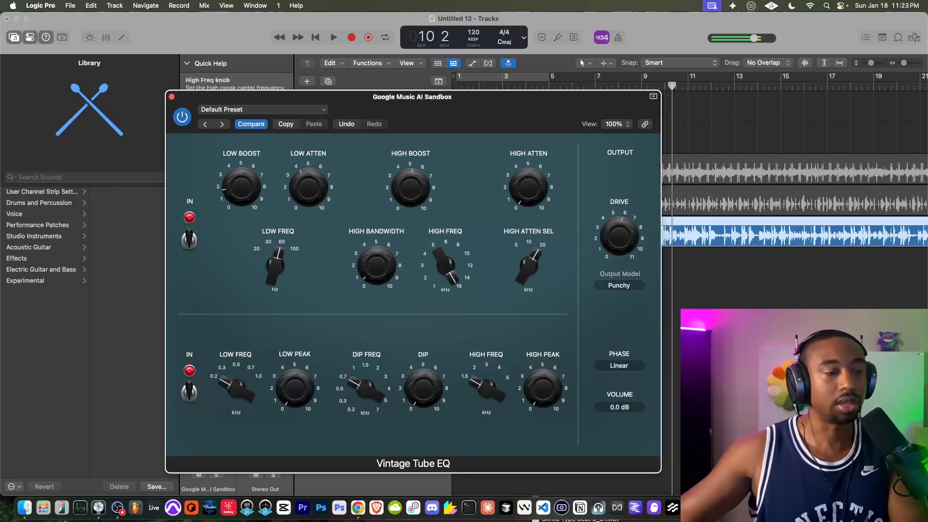
pyautogui.press('space')
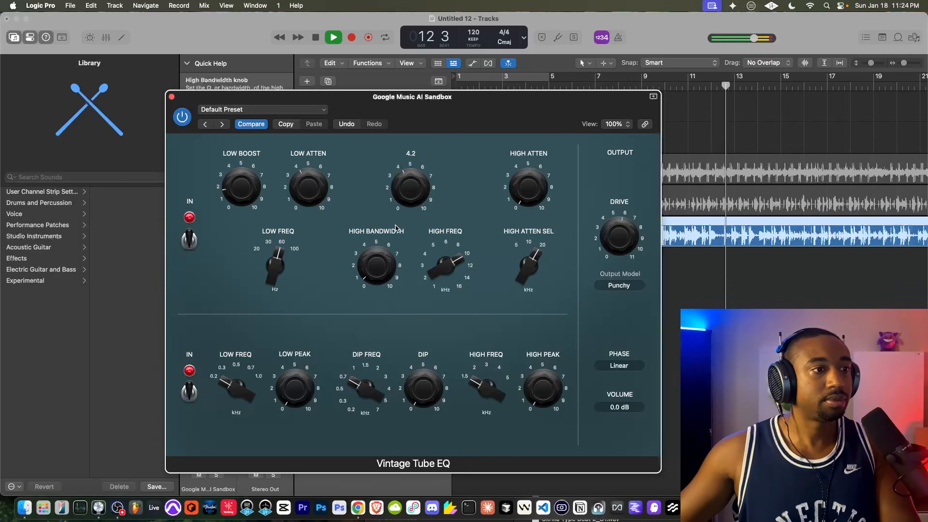
pyautogui.moveTo(412, 192); pyautogui.dragTo(413, 169)
pyautogui.moveTo(379, 256); pyautogui.dragTo(379, 254)
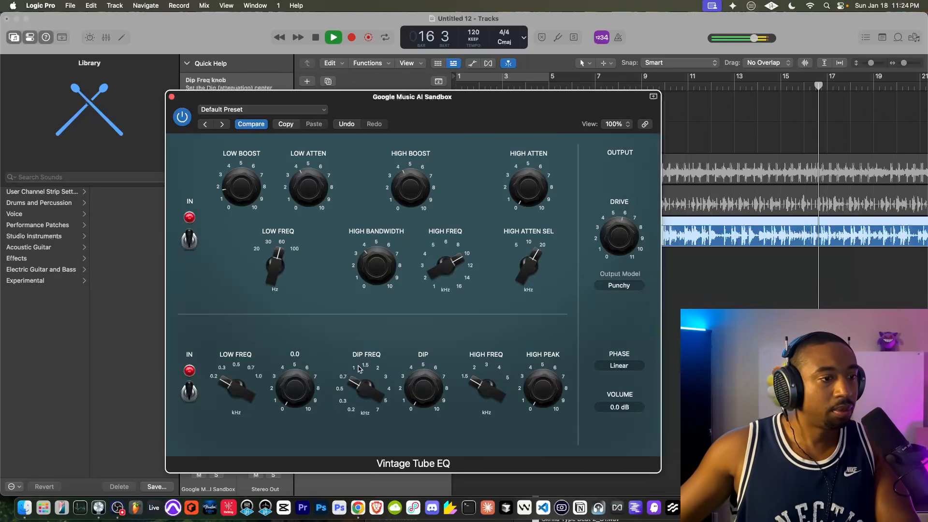
# - Compare the beat with the Tube EQ bypassed and active, and stop playback
pyautogui.click(177, 121)
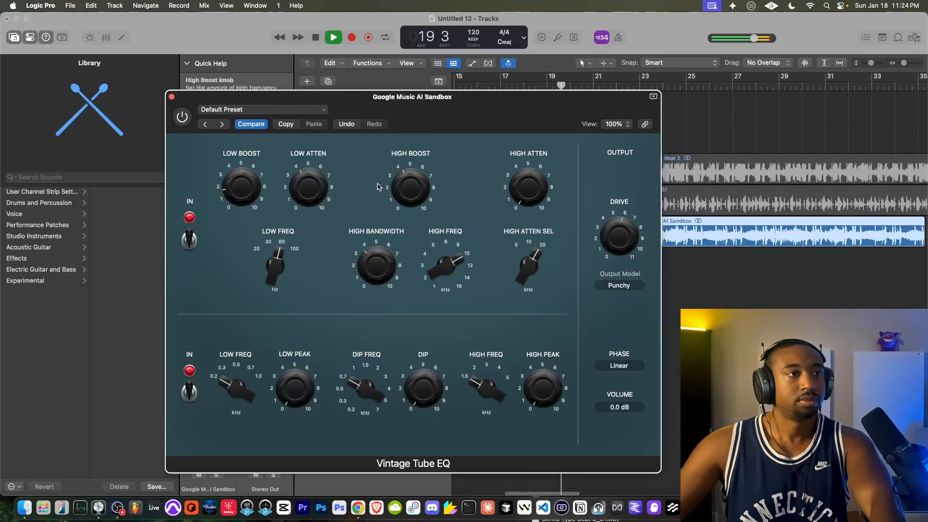
pyautogui.click(182, 117)
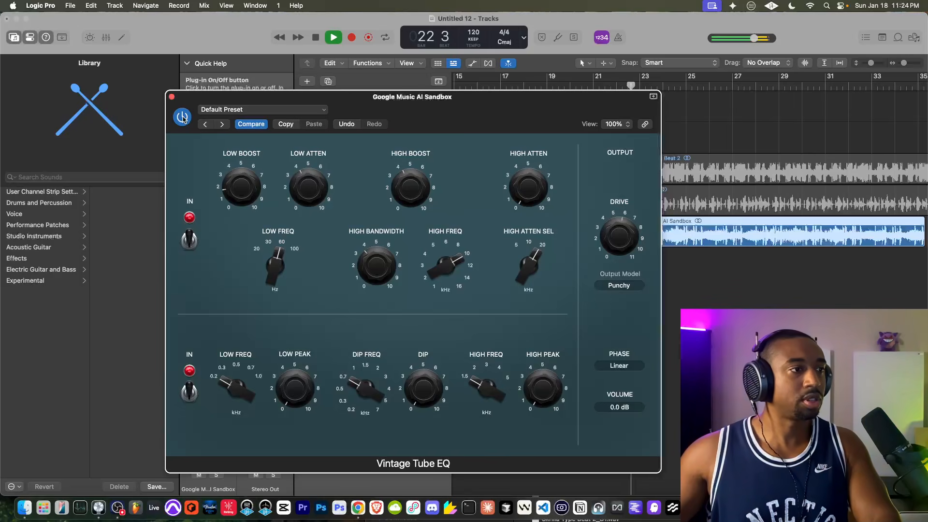
pyautogui.press('space')
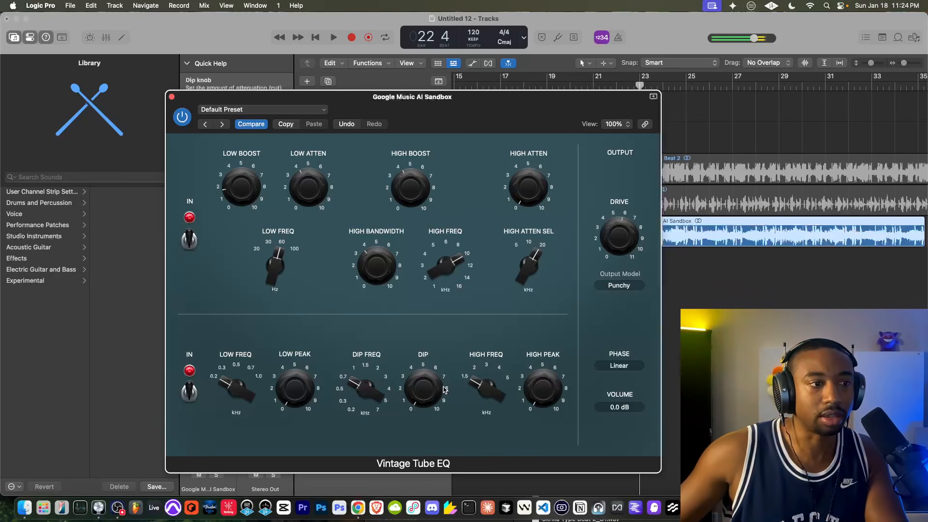
# - Resume playback and audition the Smooth (Console EQ) output model against Punchy (Graphic EQ), ending on Punchy
pyautogui.press('space')
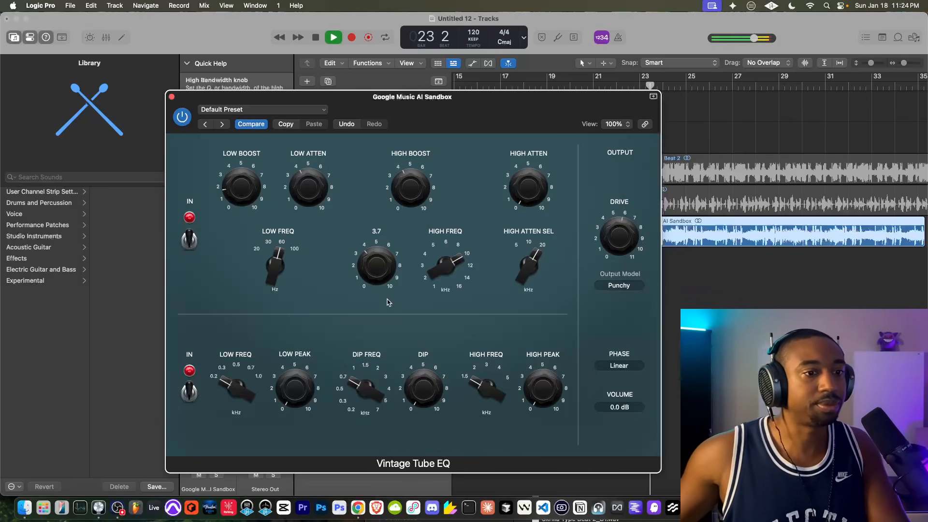
pyautogui.click(619, 286)
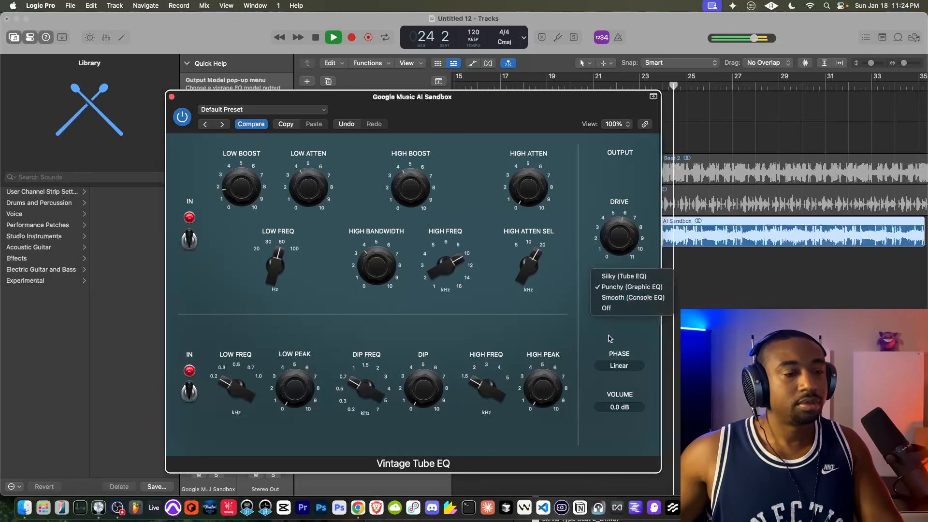
pyautogui.click(621, 297)
pyautogui.click(618, 285)
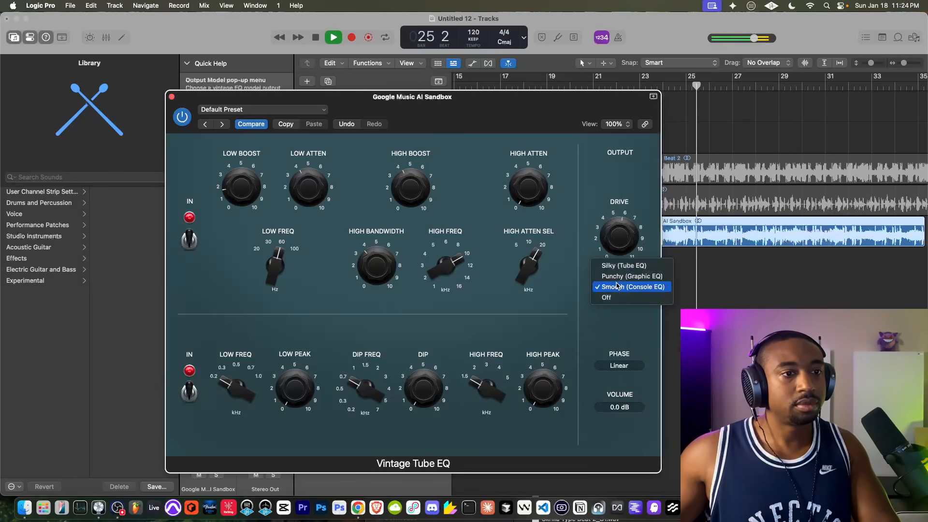
pyautogui.click(623, 274)
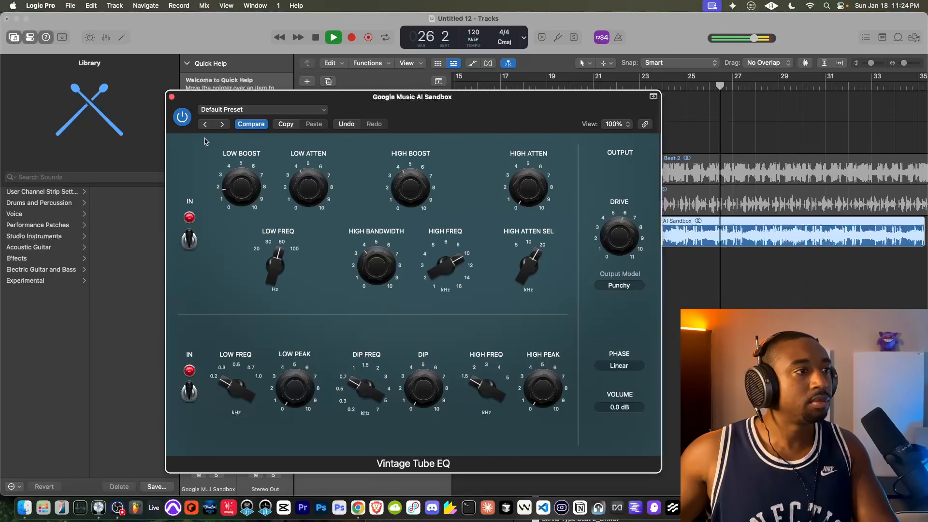
# - Close and reopen the Tube EQ, place it clear of the channel strip, and reset the track's peak level
pyautogui.click(171, 97)
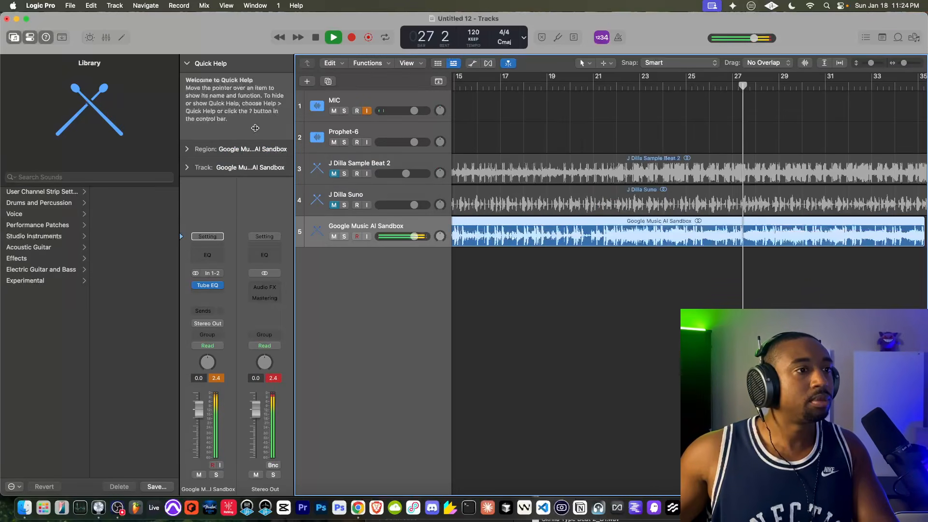
pyautogui.click(207, 285)
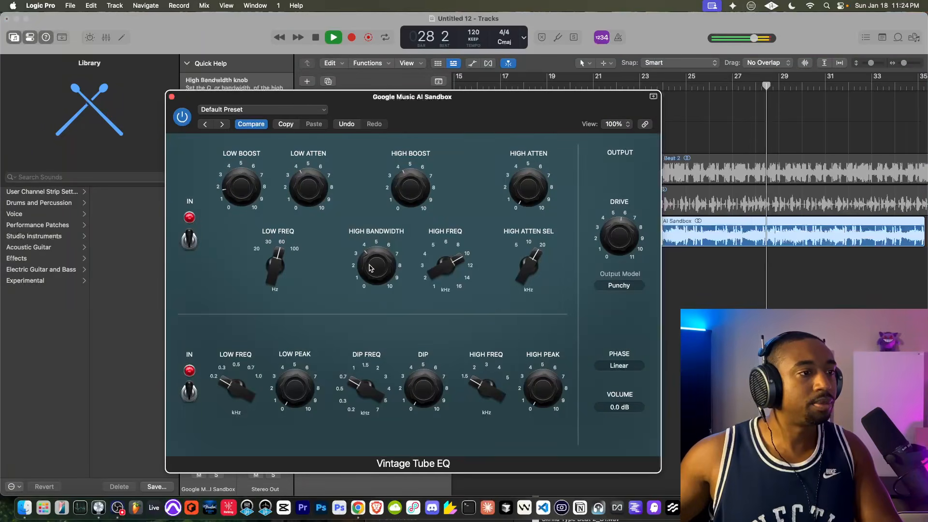
pyautogui.moveTo(298, 101); pyautogui.dragTo(454, 111)
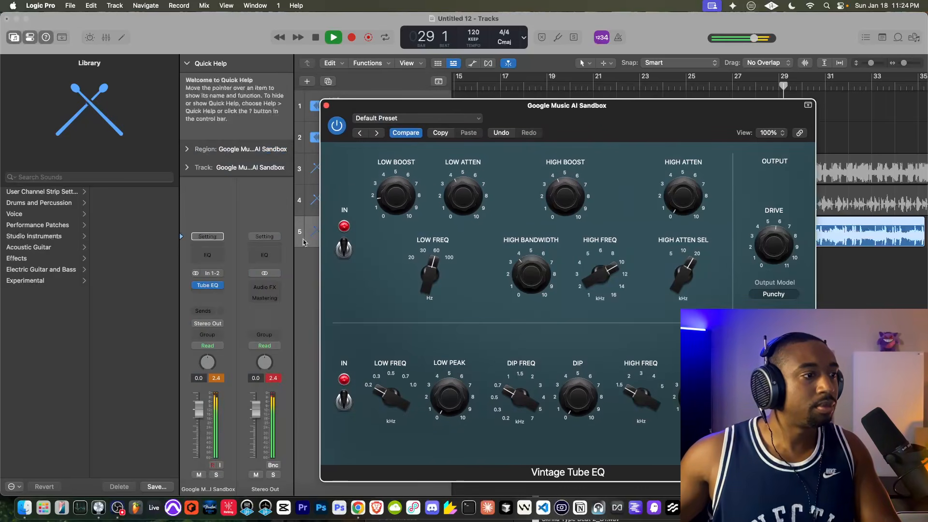
pyautogui.click(216, 379)
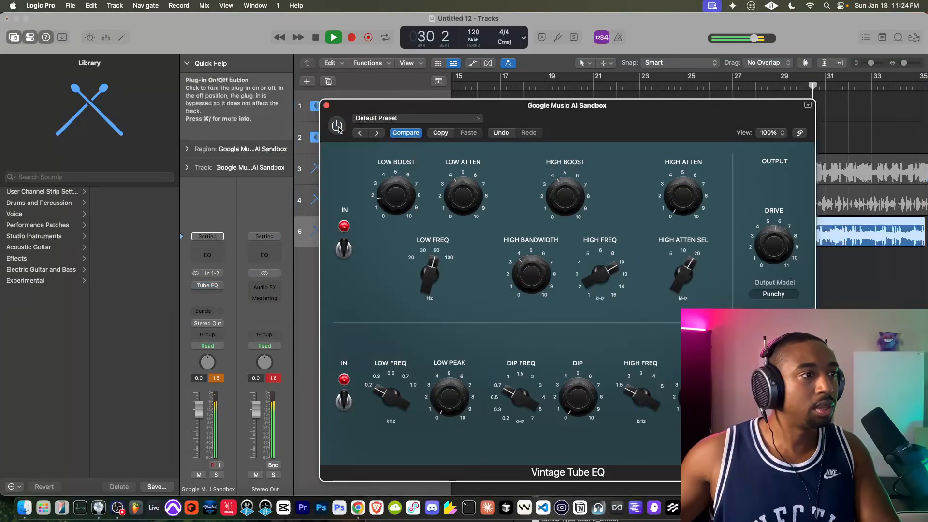
# - Compare the track's peak level with the Tube EQ bypassed and active, resetting the peak reading between checks
pyautogui.press('space')
pyautogui.press('space')
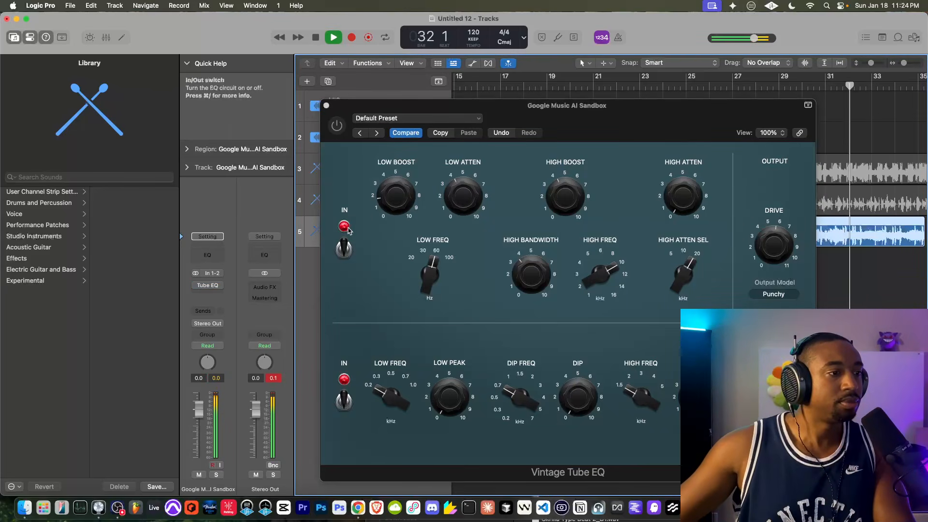
pyautogui.press('space')
pyautogui.click(338, 127)
pyautogui.press('space')
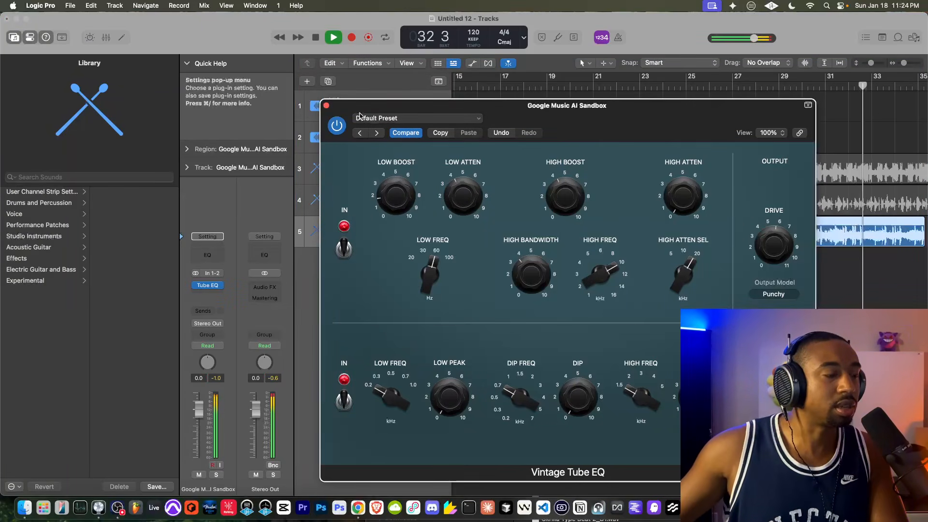
pyautogui.click(216, 381)
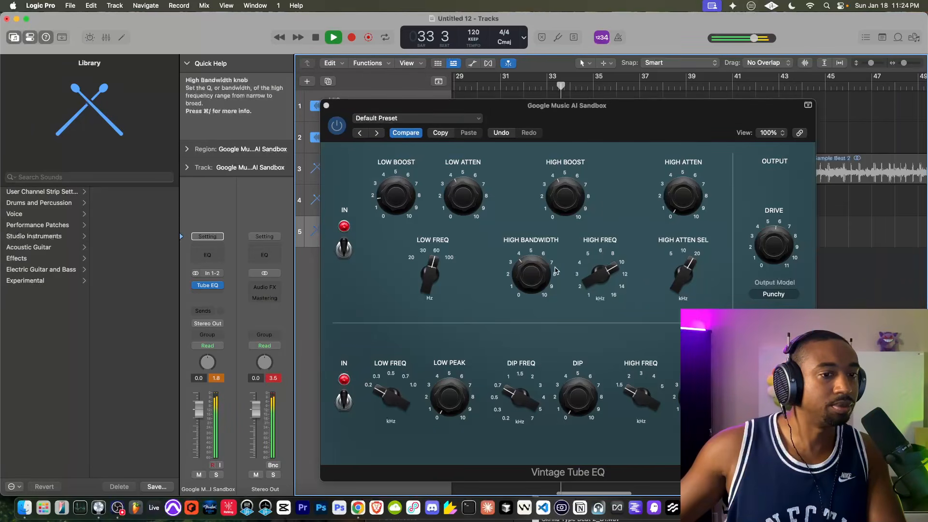
# - Trim the Tube EQ's output volume to match the unprocessed peak level, replaying from bar 1 and checking against bypass
pyautogui.click(774, 387)
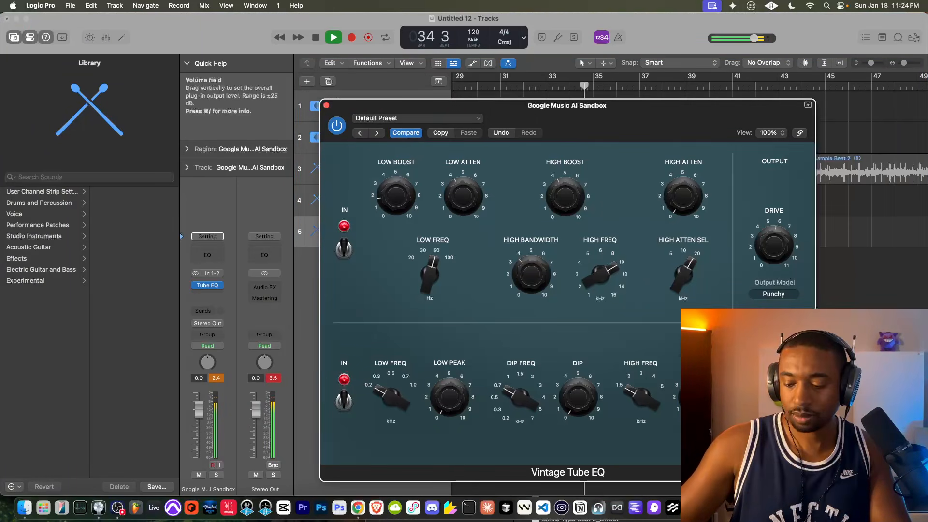
pyautogui.moveTo(639, 115); pyautogui.dragTo(555, 111)
pyautogui.press('space')
pyautogui.click(333, 37)
pyautogui.click(314, 37)
pyautogui.click(218, 378)
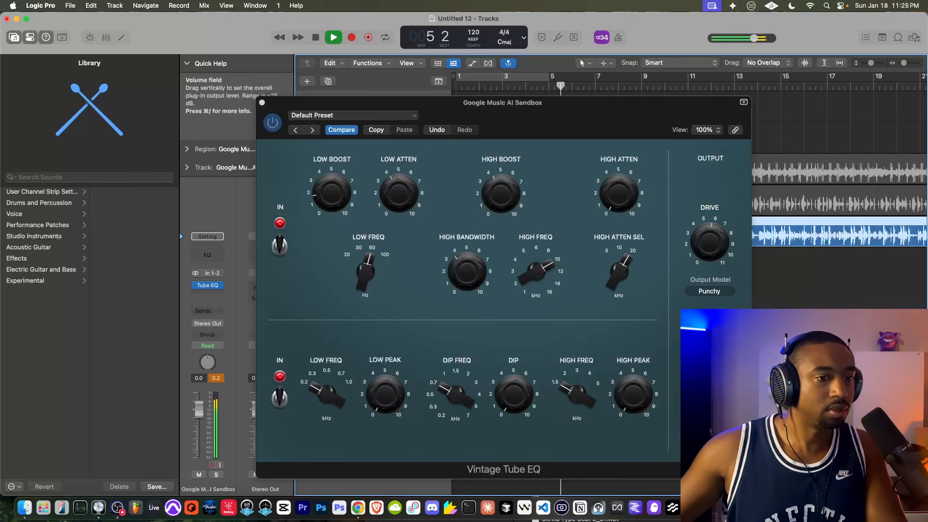
pyautogui.click(725, 339)
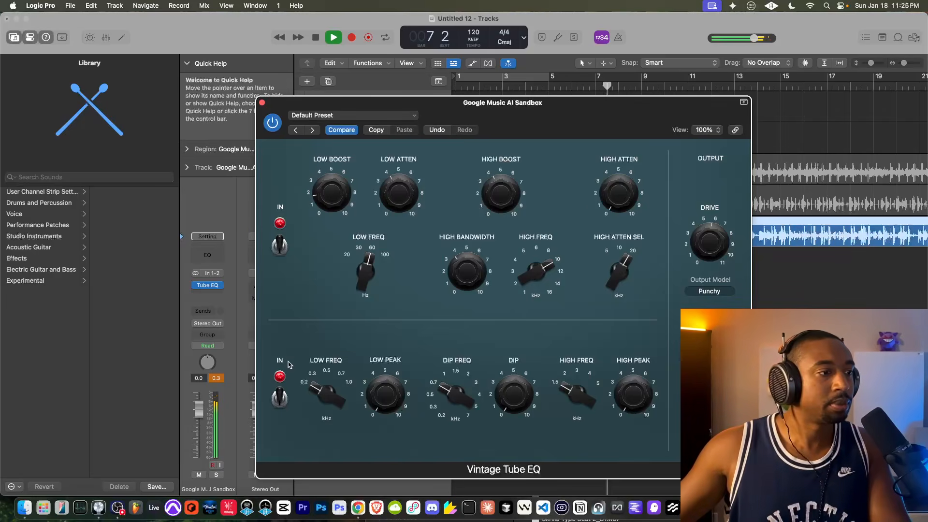
pyautogui.click(216, 379)
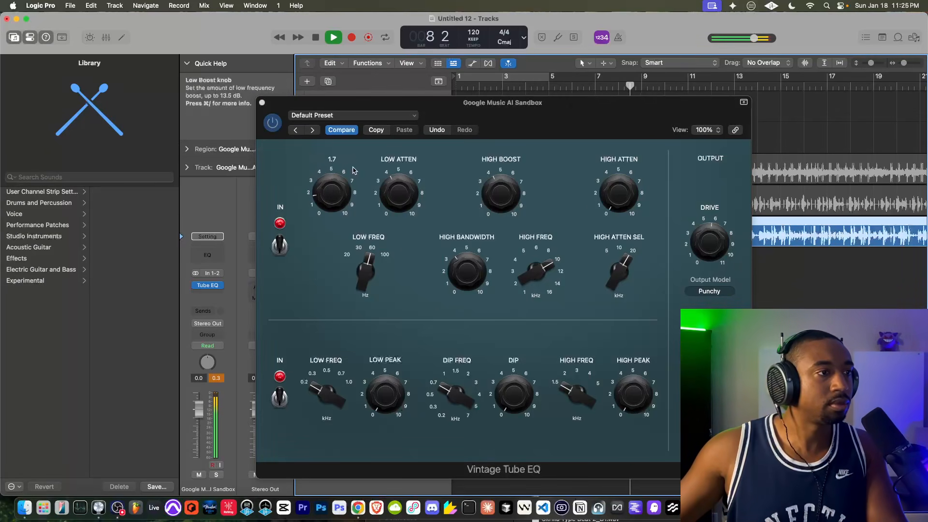
pyautogui.click(273, 124)
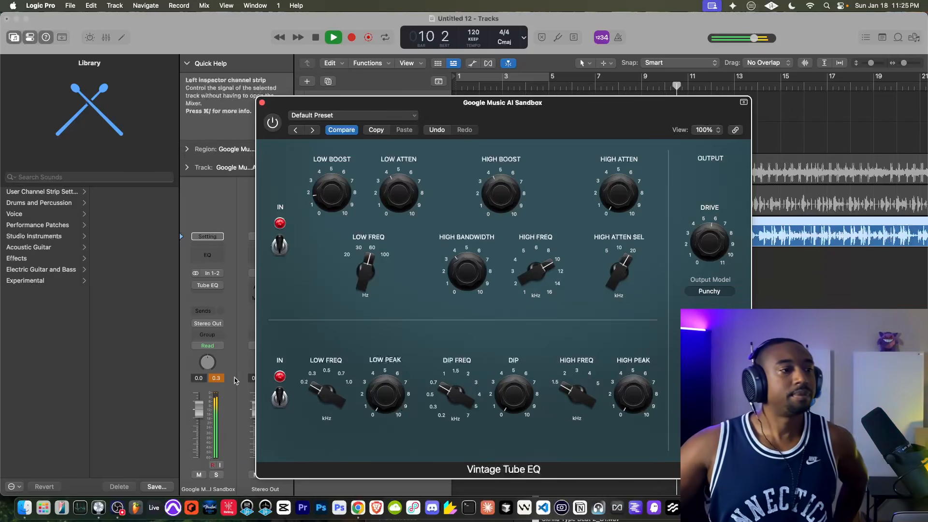
# - Re-engage the Tube EQ during playback, resetting the track's peak reading before and after to check its level against bypass
pyautogui.click(219, 379)
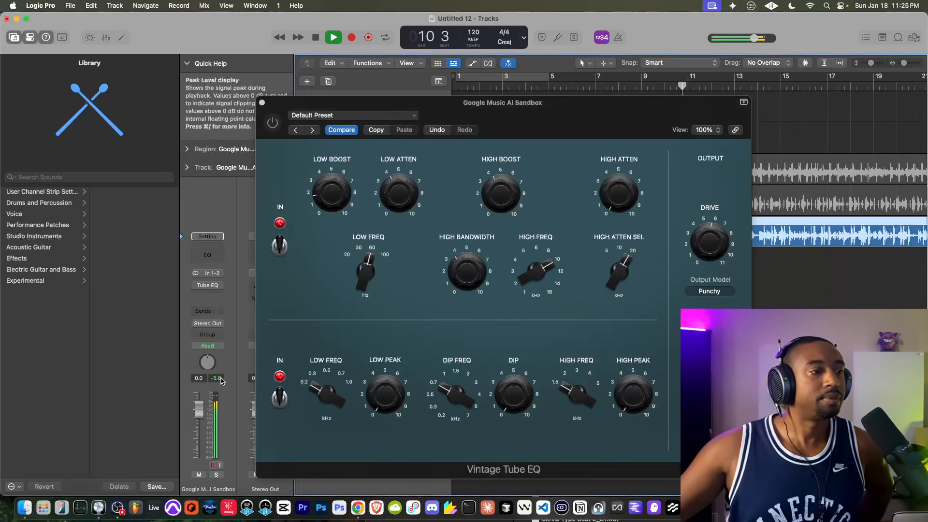
pyautogui.click(273, 124)
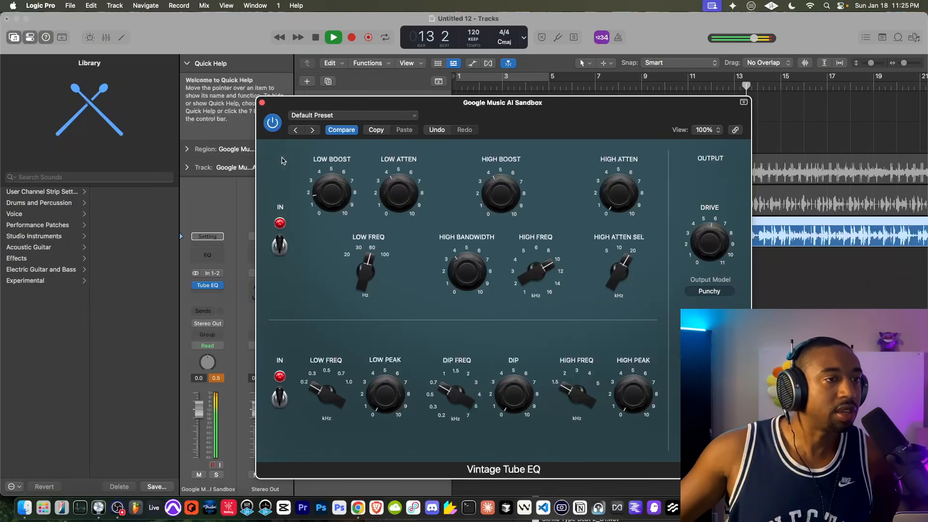
pyautogui.click(215, 379)
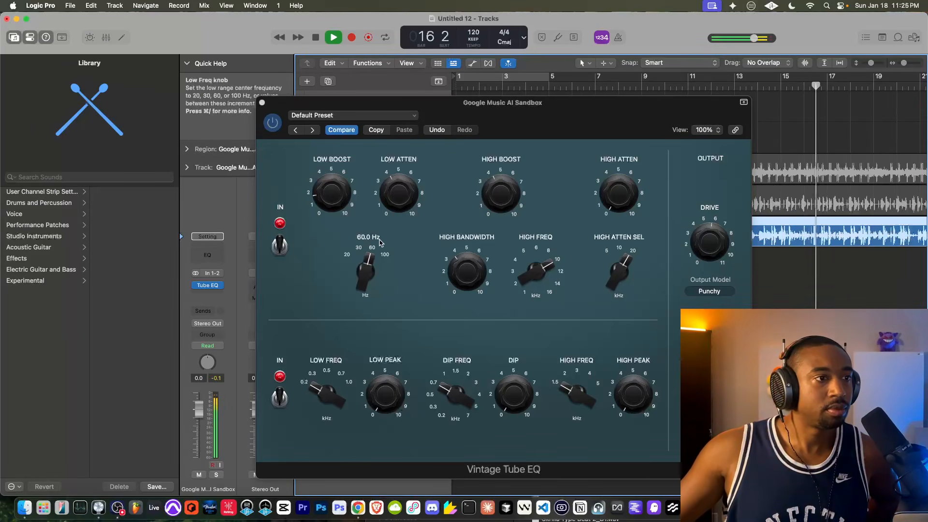
# - Turn the Tube EQ's Low Atten down to 0.0 and restart playback from bar 1
pyautogui.click(393, 220)
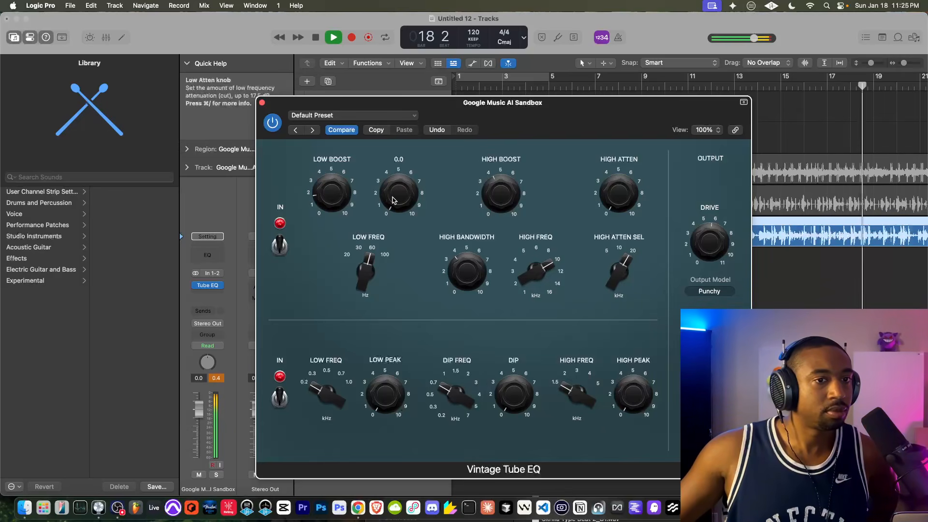
pyautogui.click(315, 39)
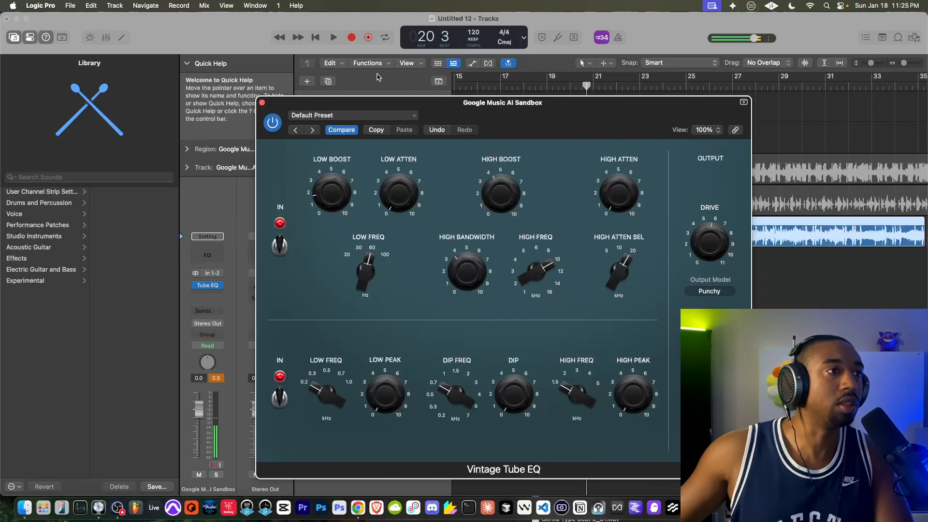
pyautogui.click(315, 38)
pyautogui.click(330, 38)
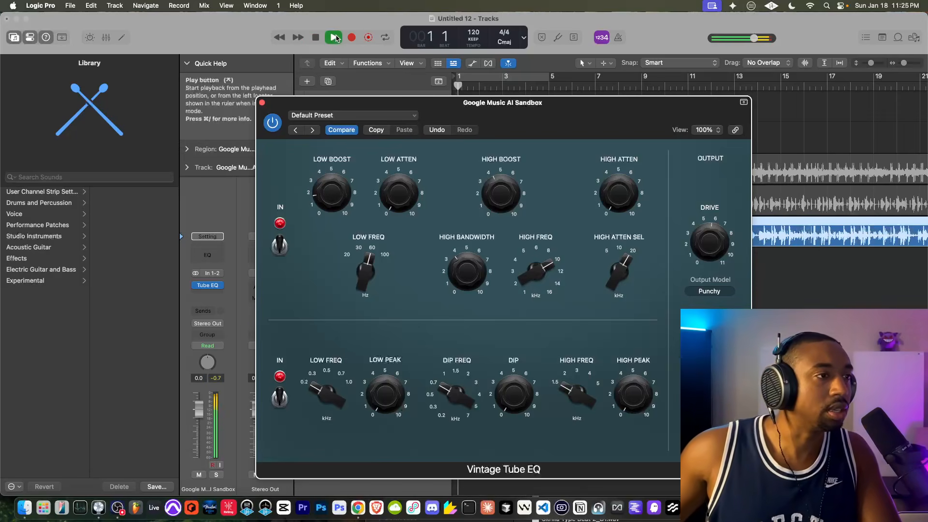
pyautogui.click(316, 38)
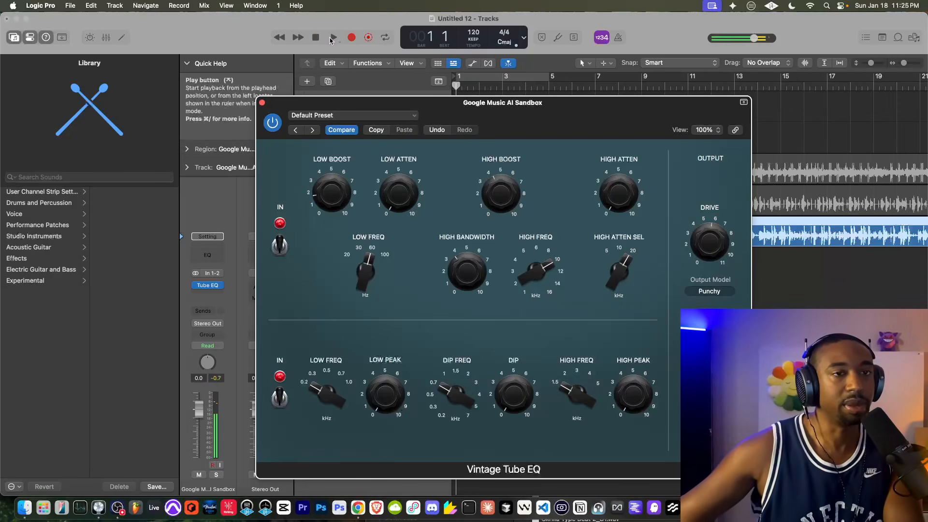
pyautogui.press('space')
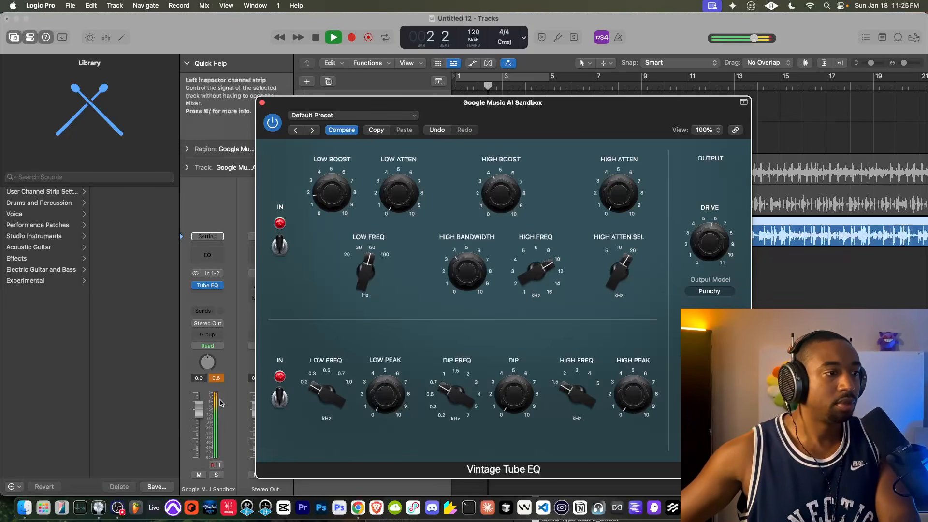
# - Reset the track's peak reading, trim the Tube EQ's output volume, and check its level against bypass
pyautogui.click(217, 379)
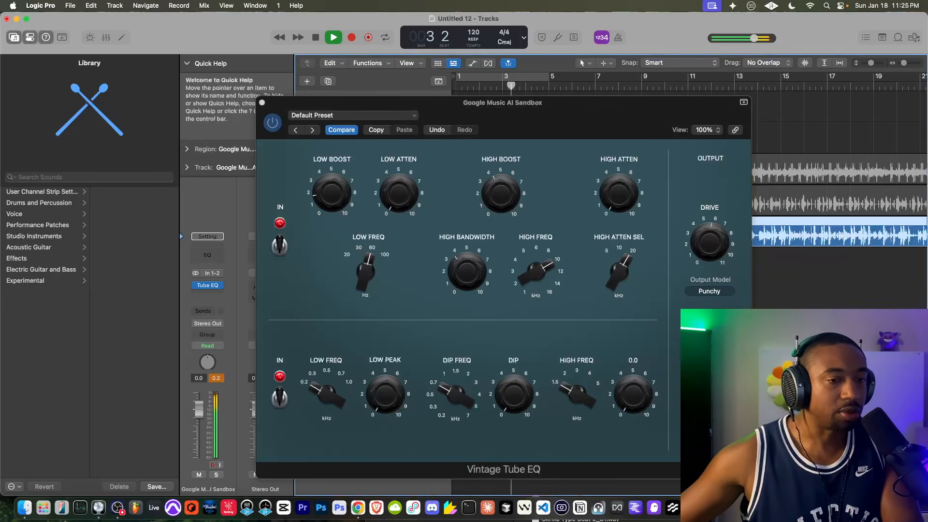
pyautogui.click(709, 419)
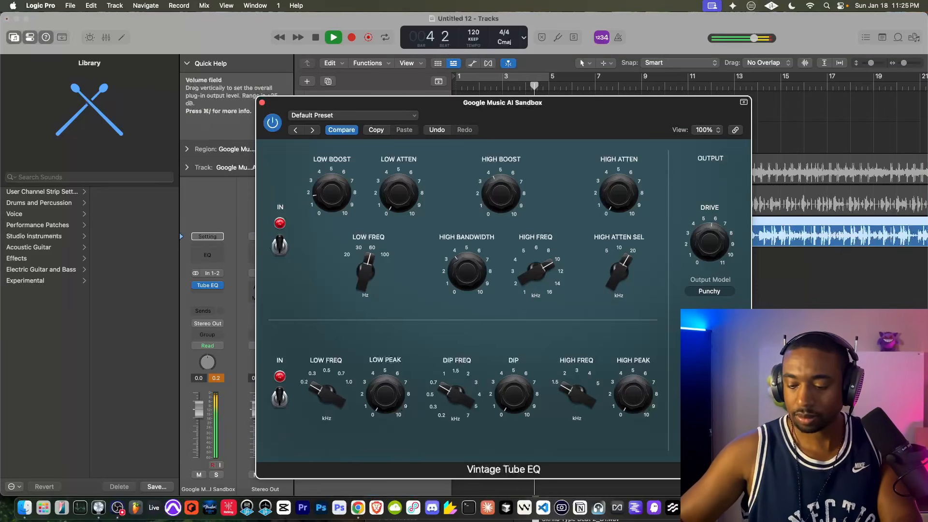
pyautogui.click(273, 123)
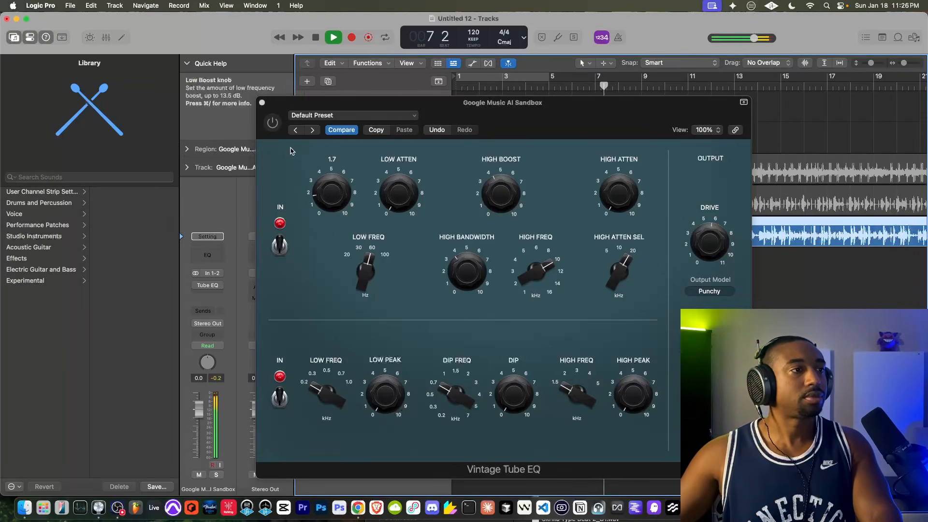
pyautogui.click(273, 127)
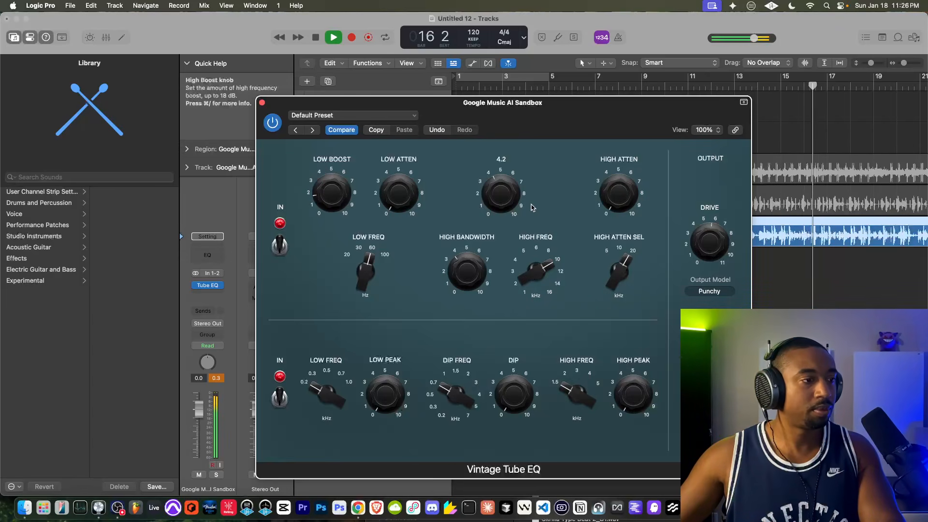
pyautogui.press('space')
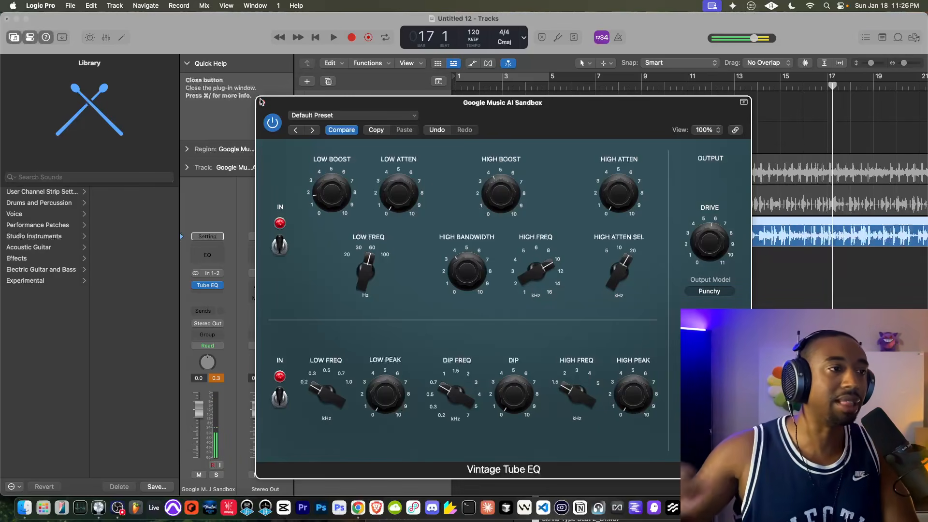
# - Replay the track from bar 1 to compare the level-matched Tube EQ bypassed and active
pyautogui.click(272, 122)
pyautogui.press('Return')
pyautogui.press('space')
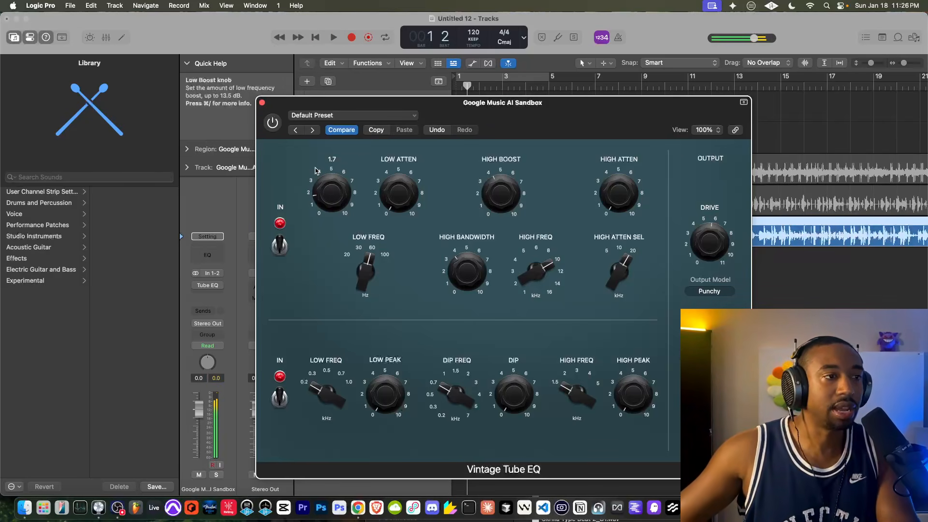
pyautogui.click(317, 37)
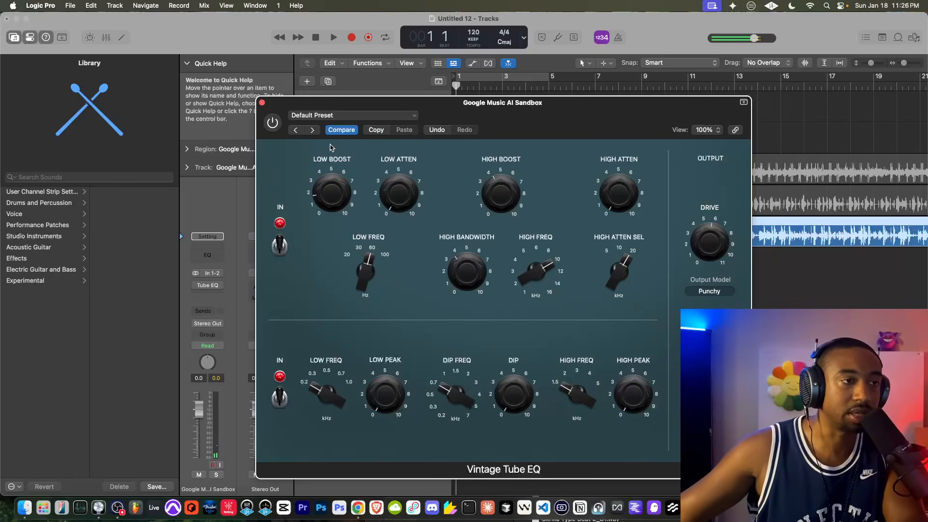
pyautogui.press('space')
pyautogui.press('space')
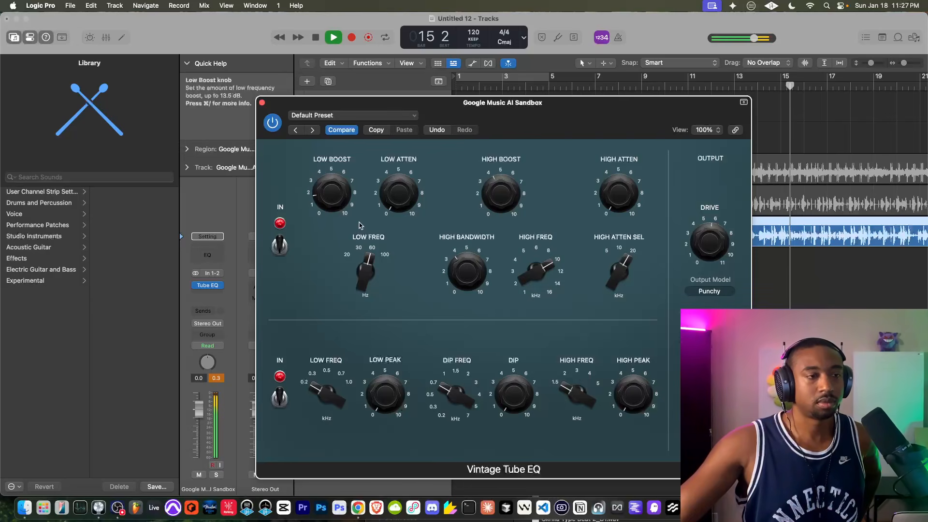
# - Raise the Tube EQ's Low Boost to 2.9 and replay from around bar 18
pyautogui.moveTo(328, 196)
pyautogui.mouseDown()
pyautogui.moveTo(327, 177)
pyautogui.moveTo(329, 187)
pyautogui.mouseUp()
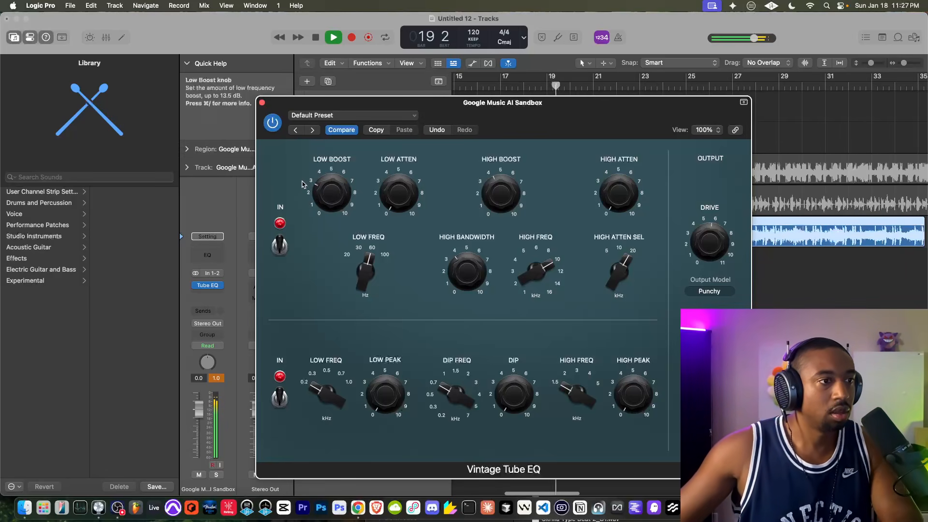
pyautogui.press('space')
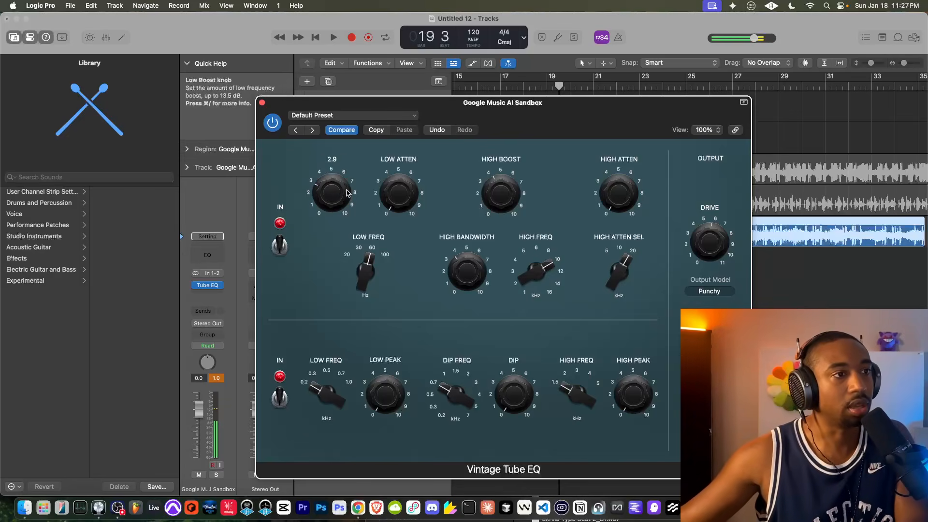
pyautogui.click(522, 86)
pyautogui.press('space')
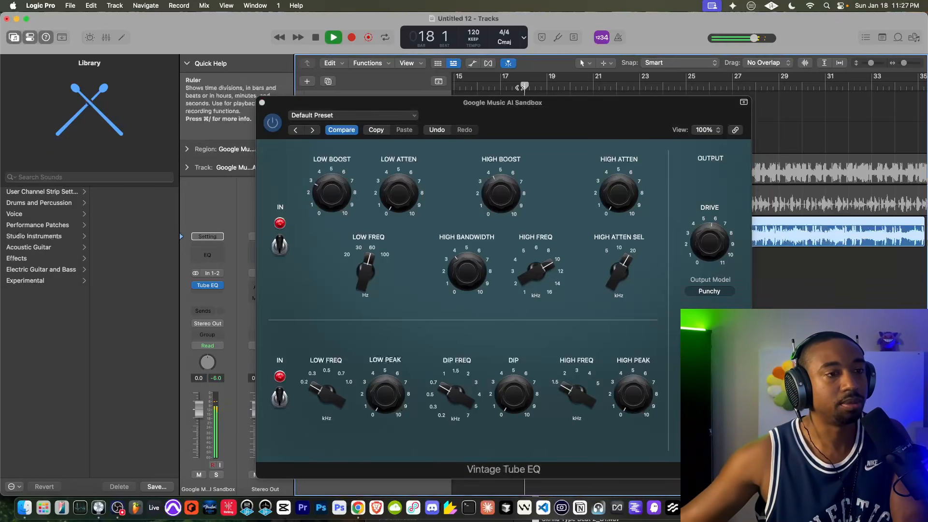
# - Bypass the Tube EQ, replay from around bar 18, and re-engage it to judge the stronger low boost
pyautogui.moveTo(338, 218)
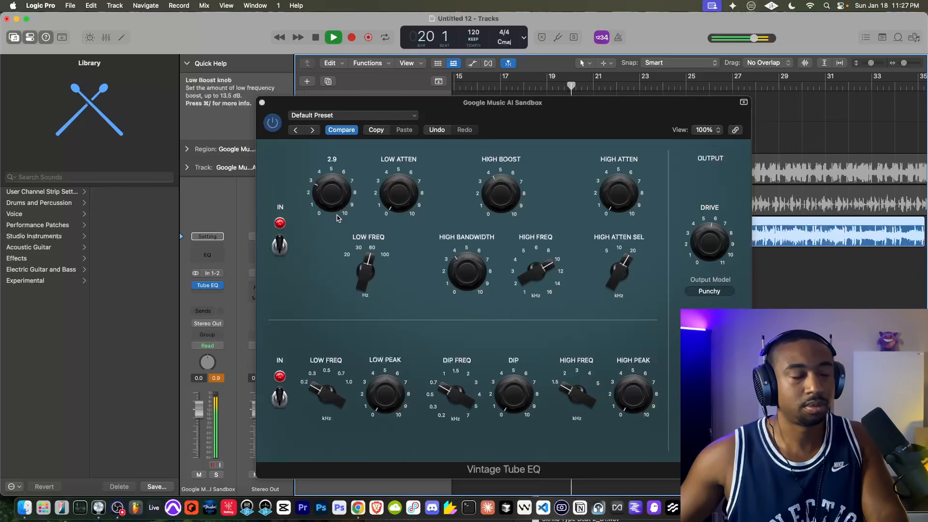
pyautogui.click(273, 123)
pyautogui.press('space')
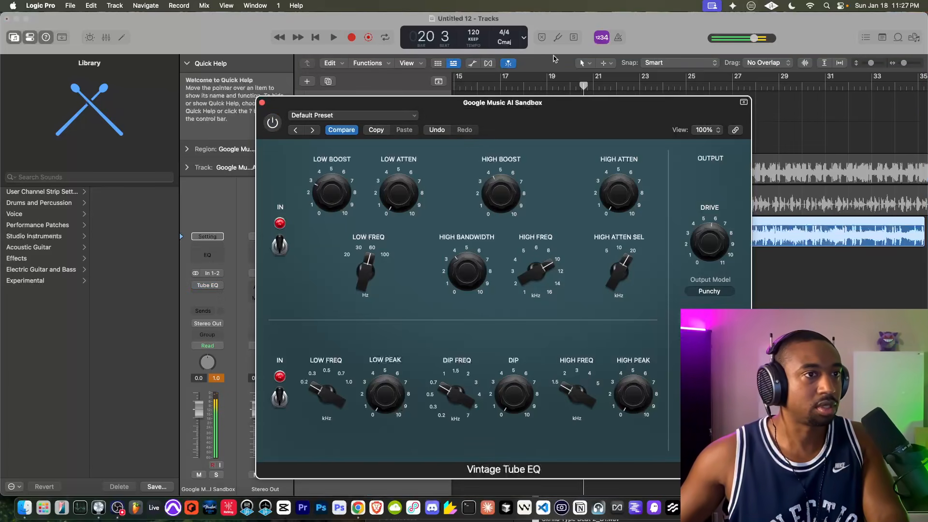
pyautogui.doubleClick(534, 89)
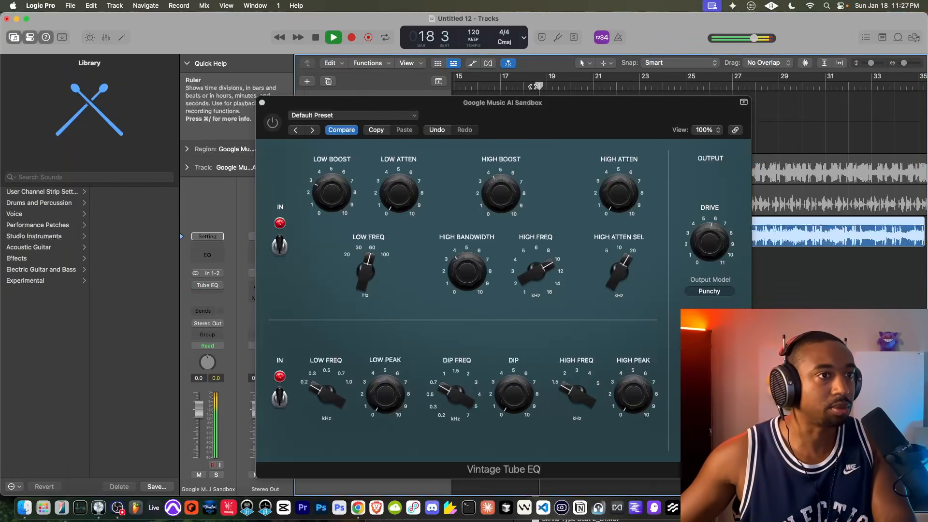
pyautogui.click(272, 129)
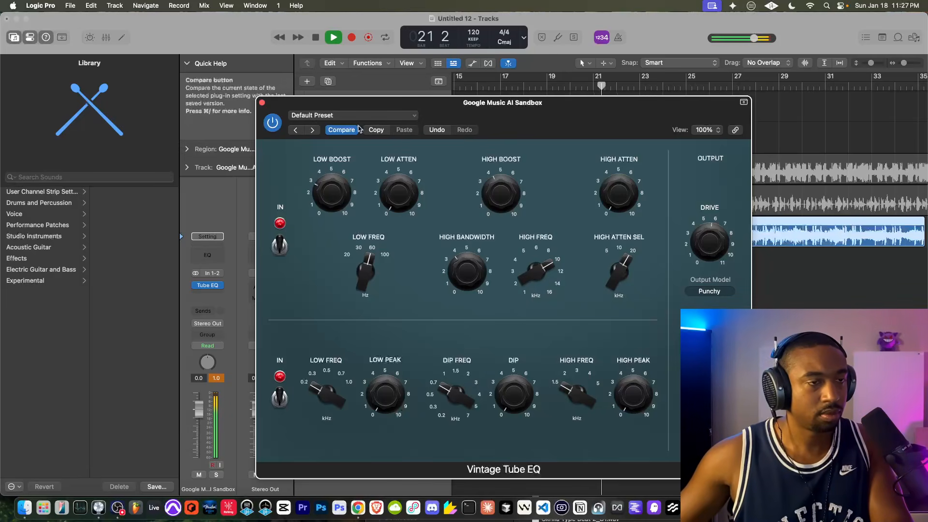
# - Ease the Tube EQ's Low Boost back slightly, stop playback, and close the plug-in window
pyautogui.moveTo(319, 206)
pyautogui.press('space')
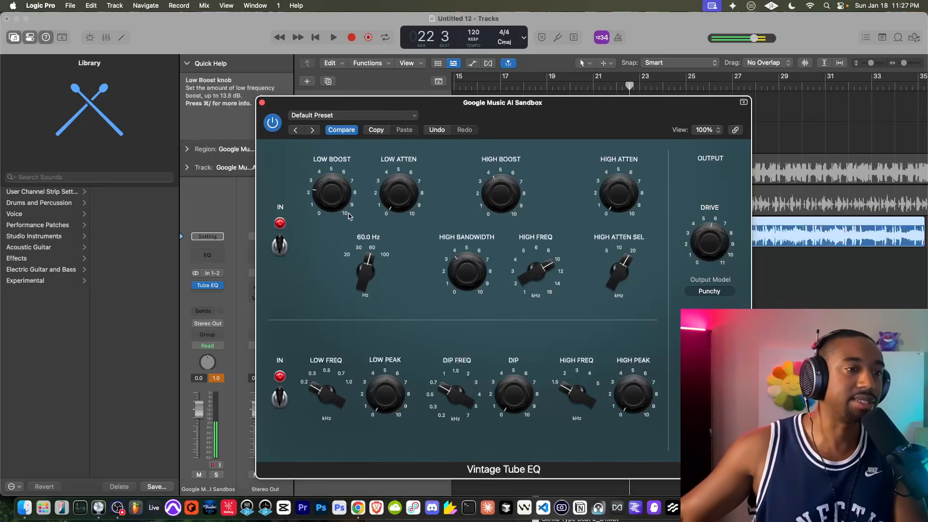
pyautogui.moveTo(513, 189)
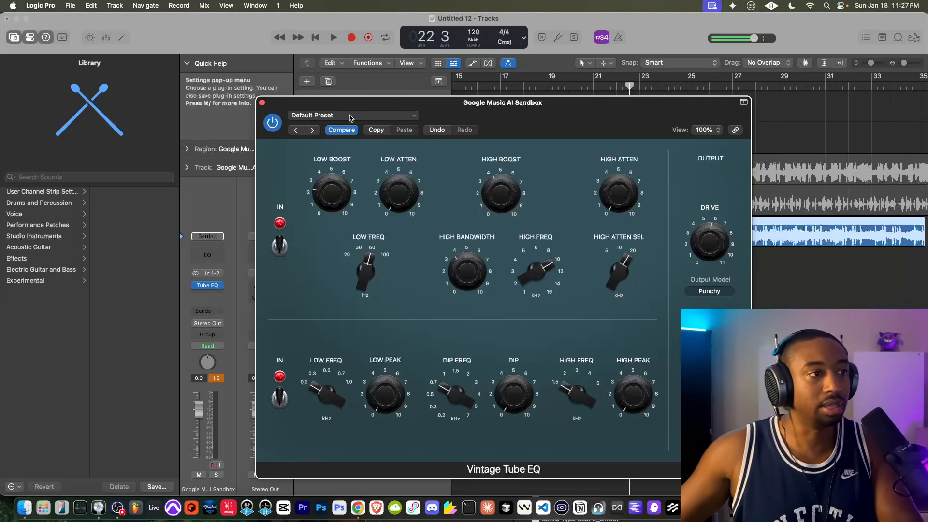
pyautogui.click(262, 103)
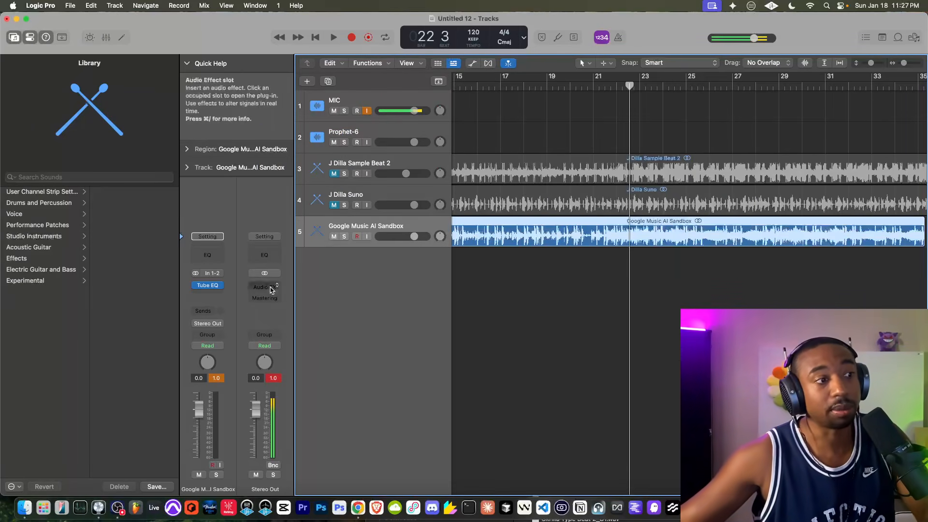
# - Try removing the Tube EQ from the Google Music AI Sandbox track, and undo the removal
pyautogui.click(219, 286)
pyautogui.click(240, 267)
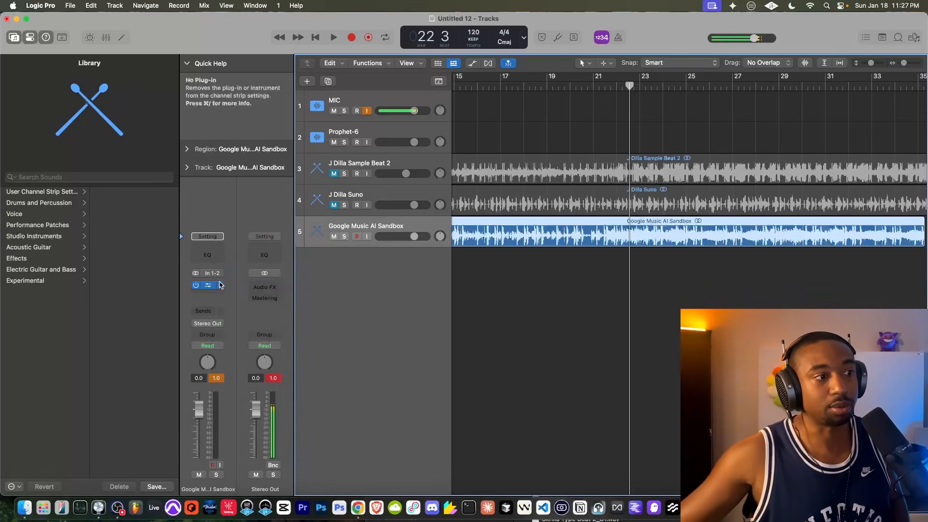
pyautogui.press('super+z')
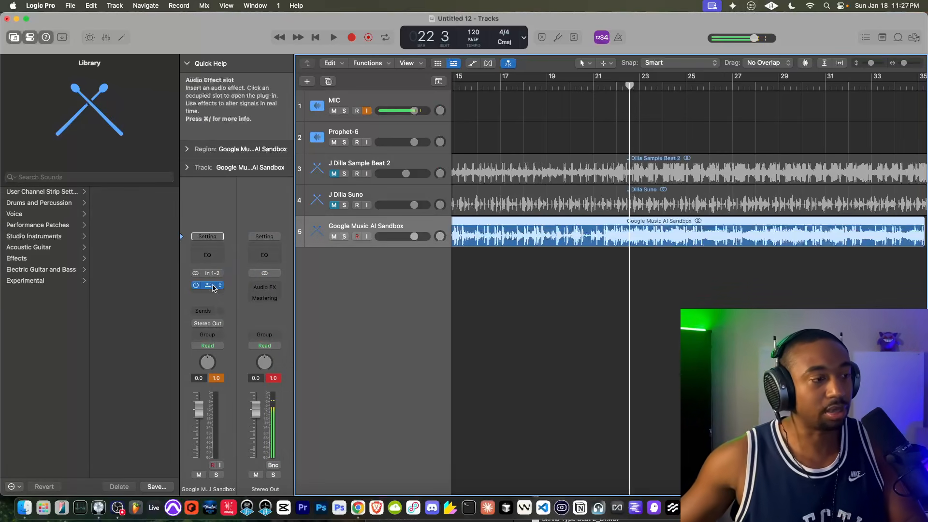